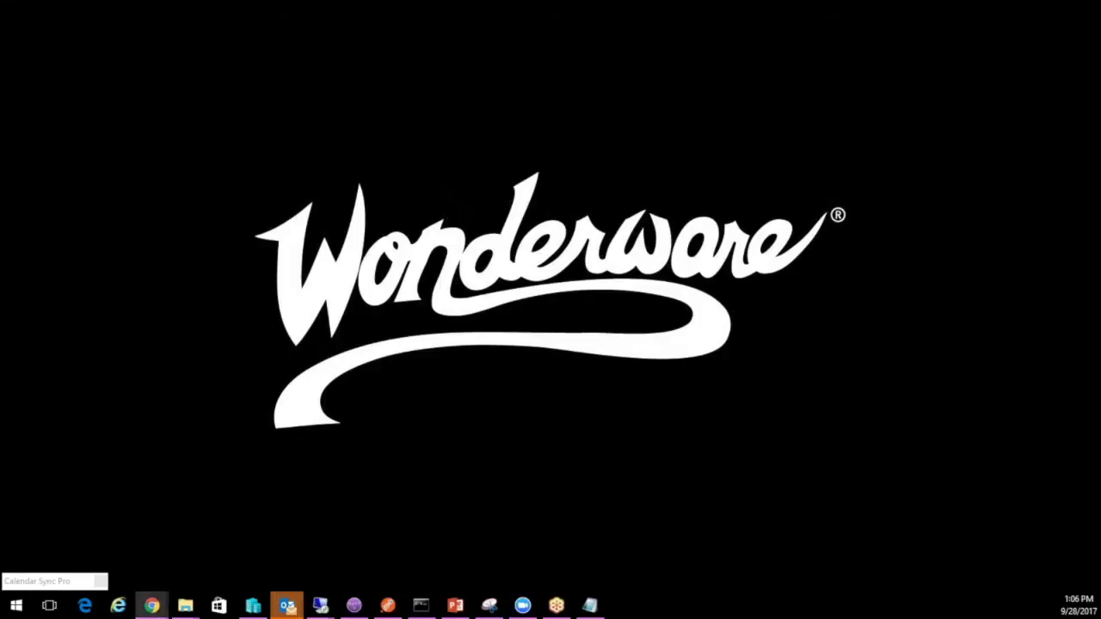
Open a new Chrome window, move it to the centre, and start typing 'won' in the address bar
{"action": "left_click", "coordinate": [151, 606]}
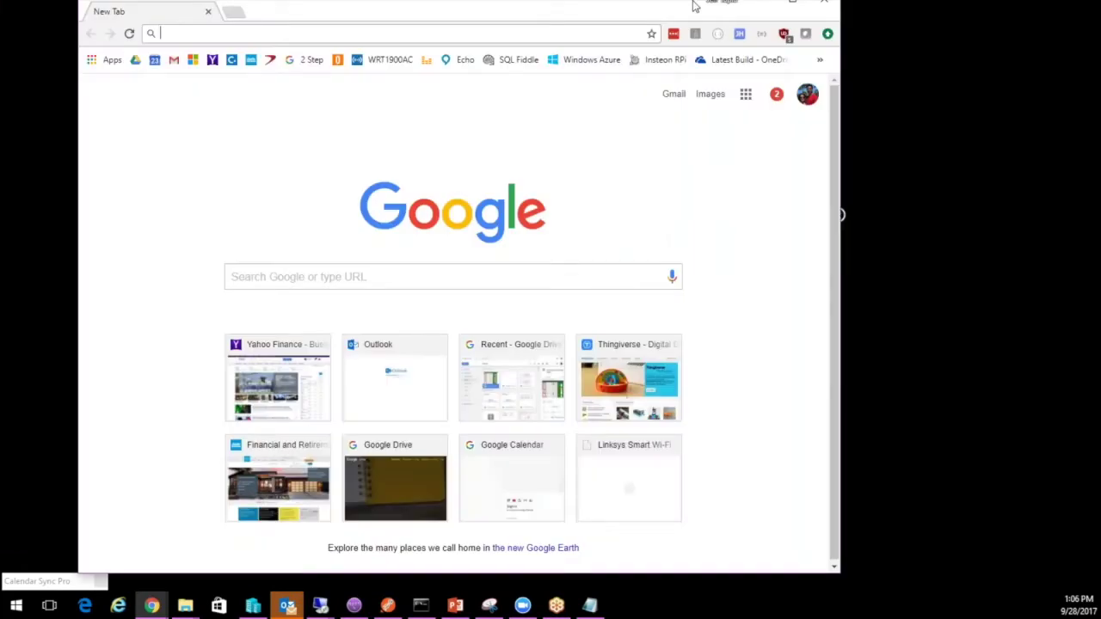
{"action": "left_click_drag", "start_coordinate": [306, 11], "coordinate": [432, 45]}
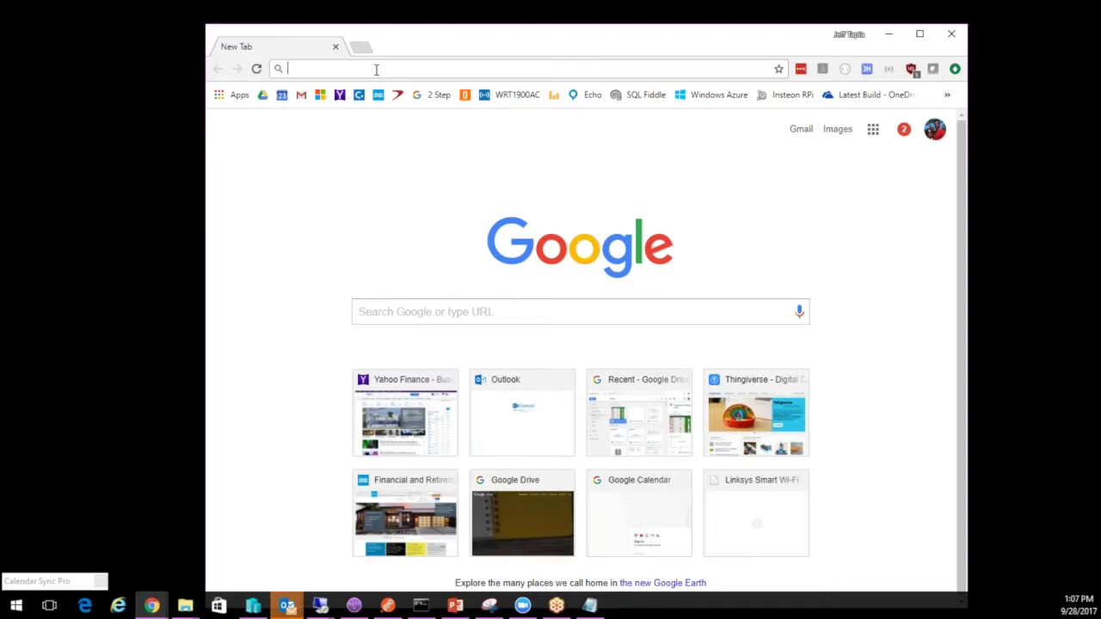
{"action": "left_click", "coordinate": [376, 68]}
{"action": "type", "text": "won"}
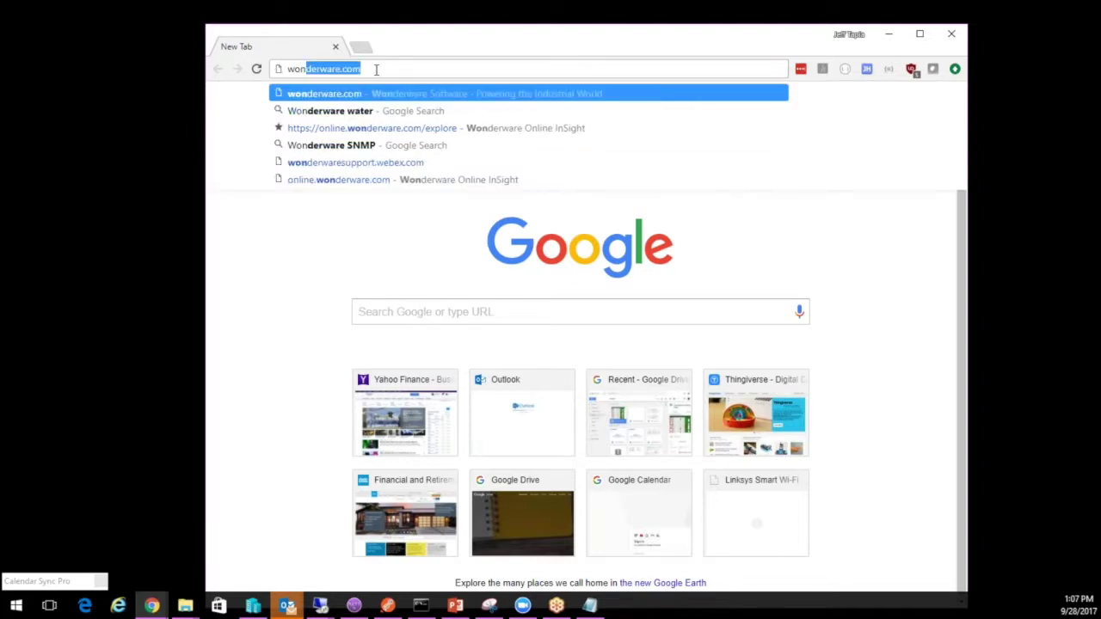
Go to the online.wonderware.com site from the address bar suggestions
{"action": "key", "text": "BackSpace"}
{"action": "key", "text": "BackSpace"}
{"action": "key", "text": "BackSpace"}
{"action": "key", "text": "BackSpace"}
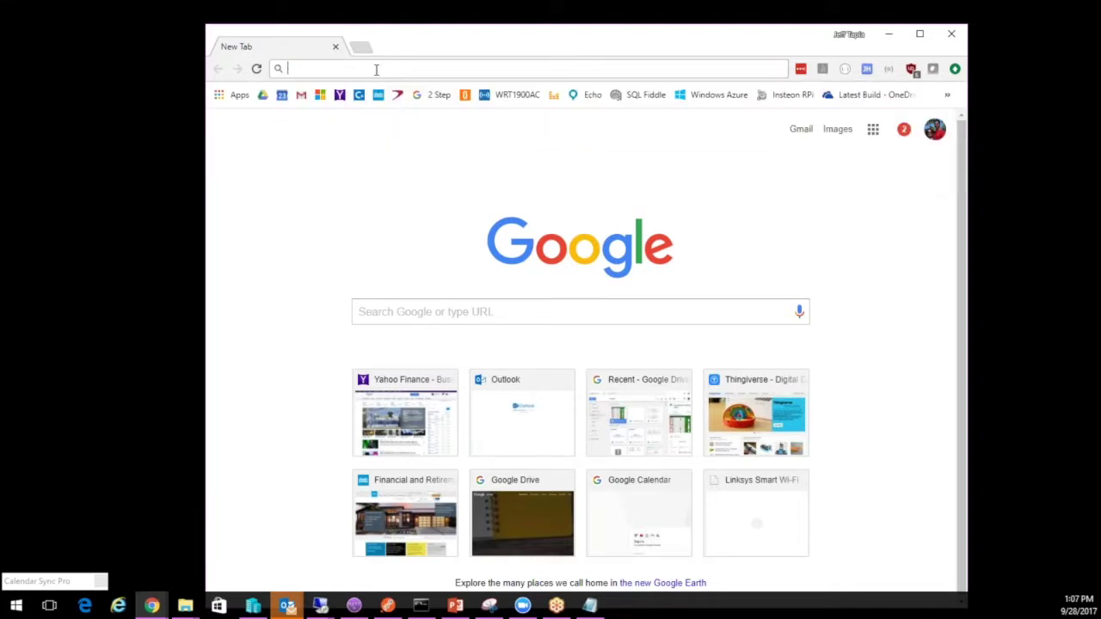
{"action": "type", "text": "onl"}
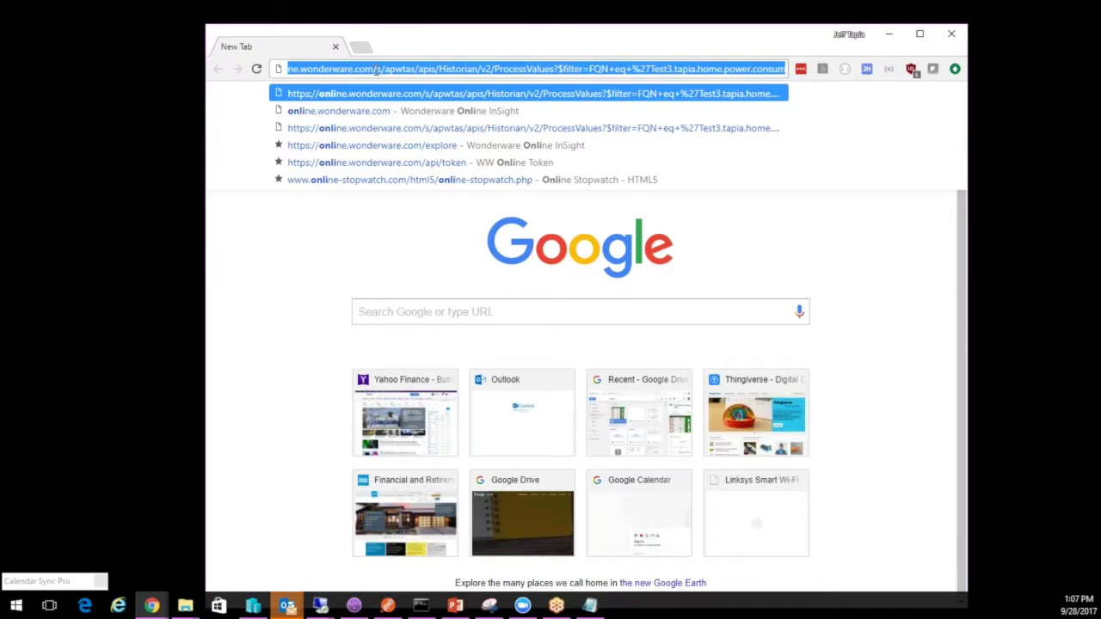
{"action": "left_click", "coordinate": [337, 111]}
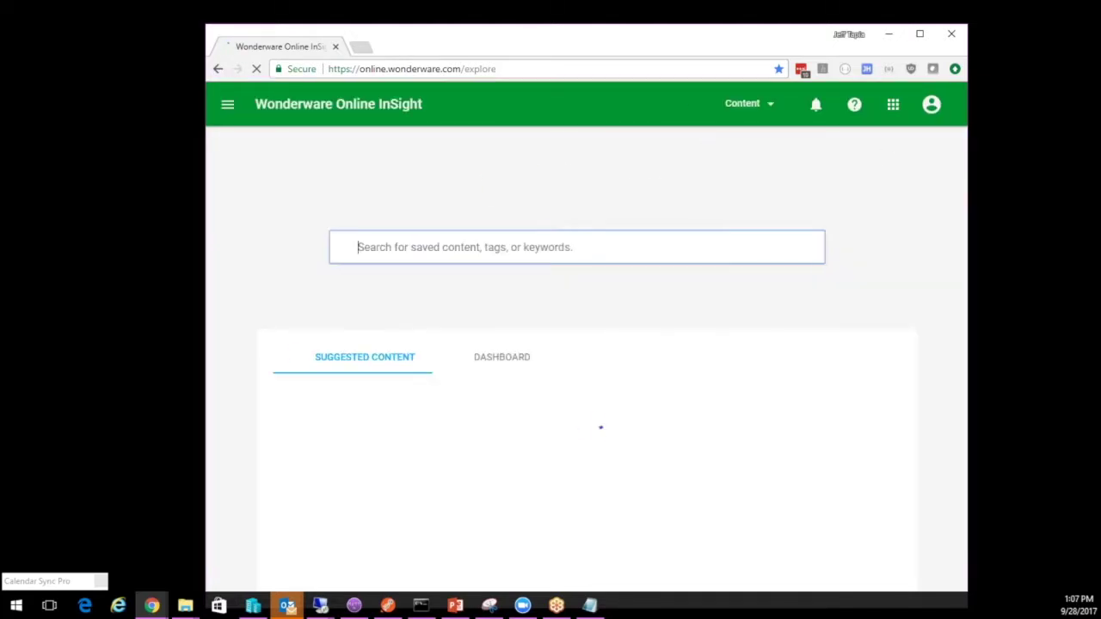
Log out from the account menu, reposition the window, and log in again to Wonderware Online
{"action": "left_click", "coordinate": [932, 104]}
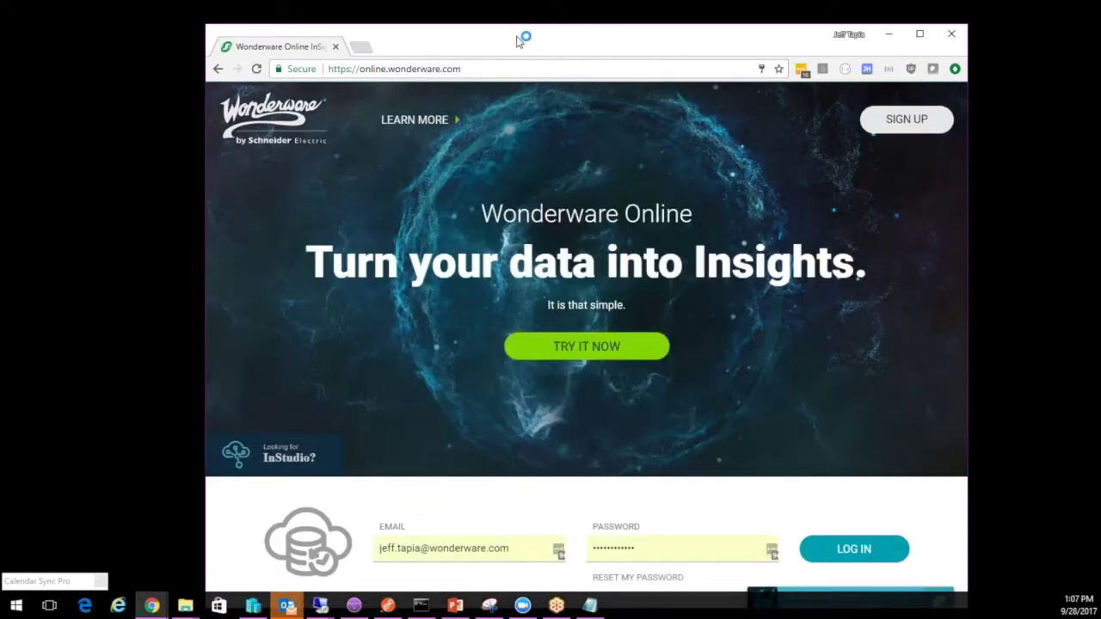
{"action": "left_click_drag", "start_coordinate": [518, 41], "coordinate": [455, 19]}
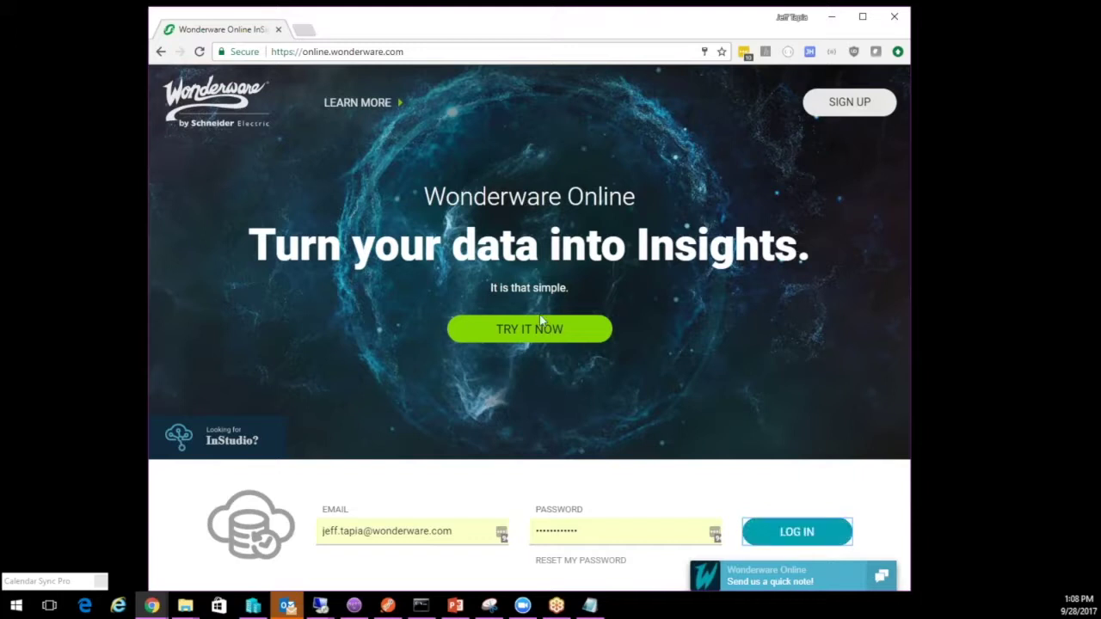
{"action": "left_click", "coordinate": [817, 544]}
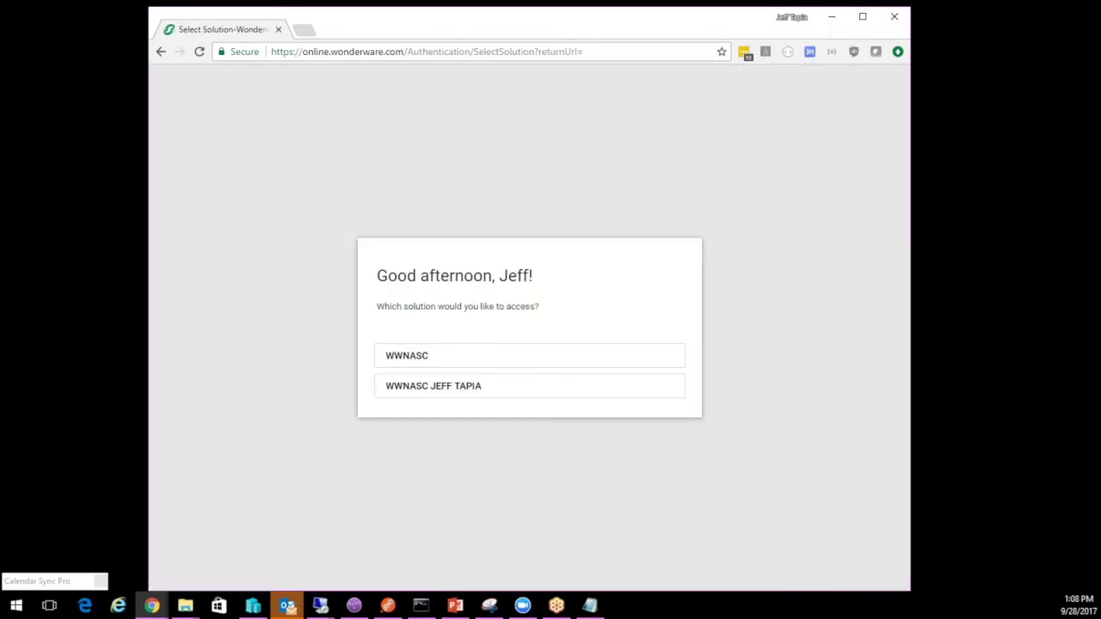
Choose the second solution, widen the browser window, and open the Conditions at Home content
{"action": "left_click", "coordinate": [536, 394]}
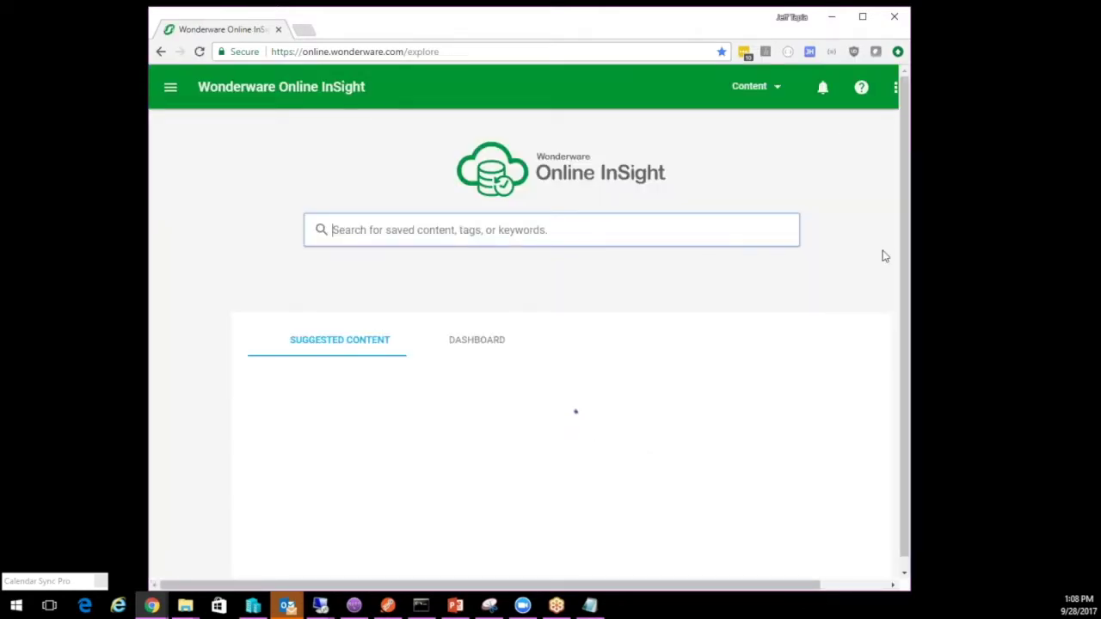
{"action": "left_click_drag", "start_coordinate": [910, 591], "coordinate": [1003, 590]}
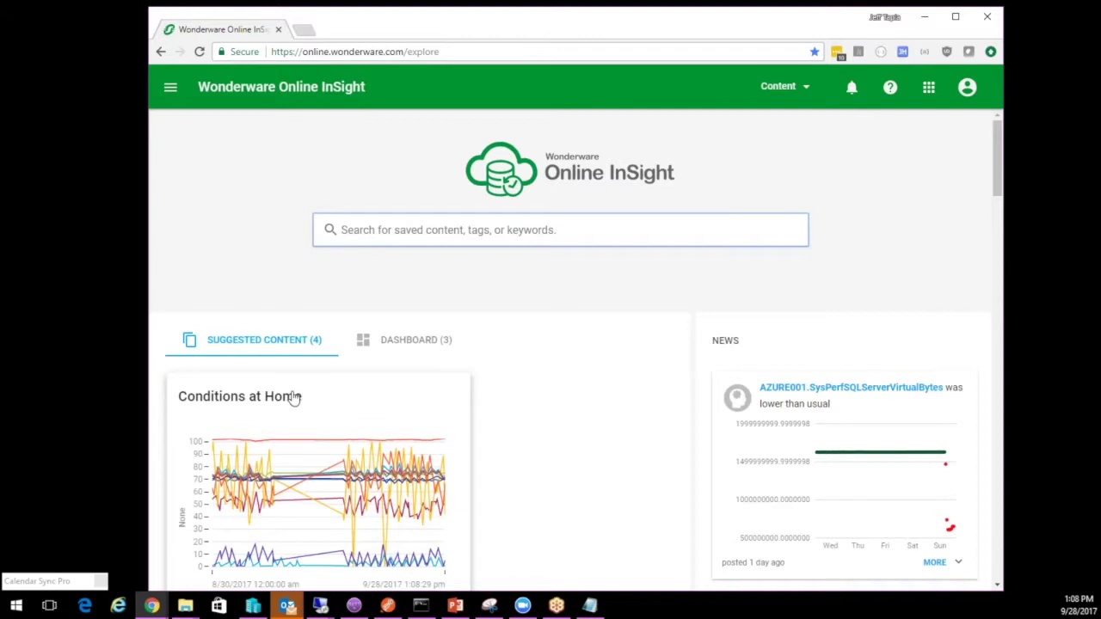
{"action": "left_click", "coordinate": [262, 412]}
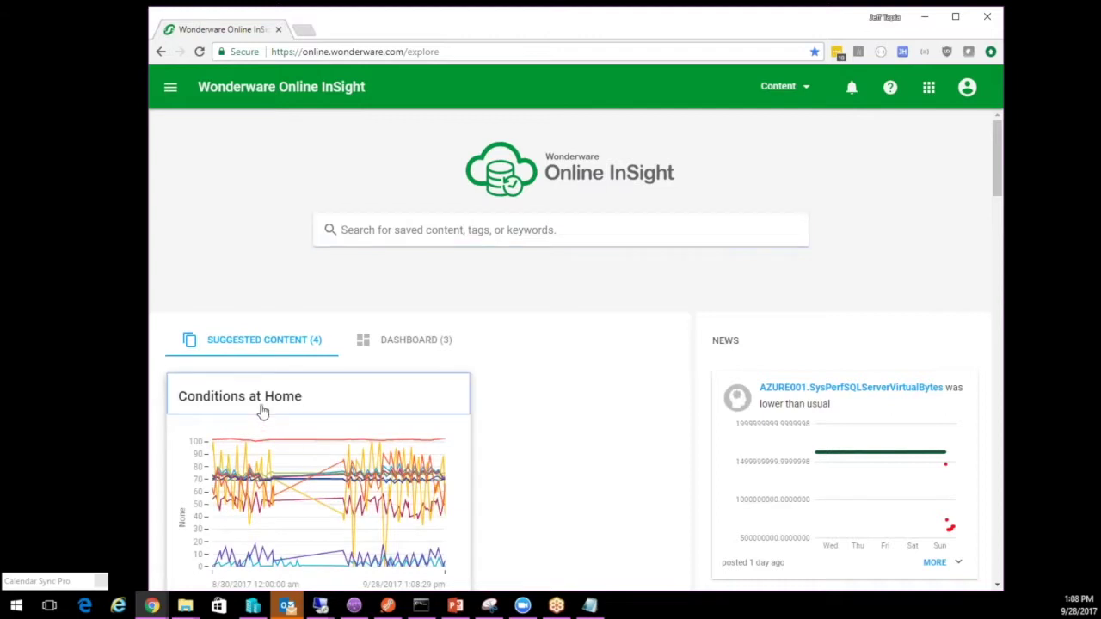
{"action": "left_click", "coordinate": [248, 465]}
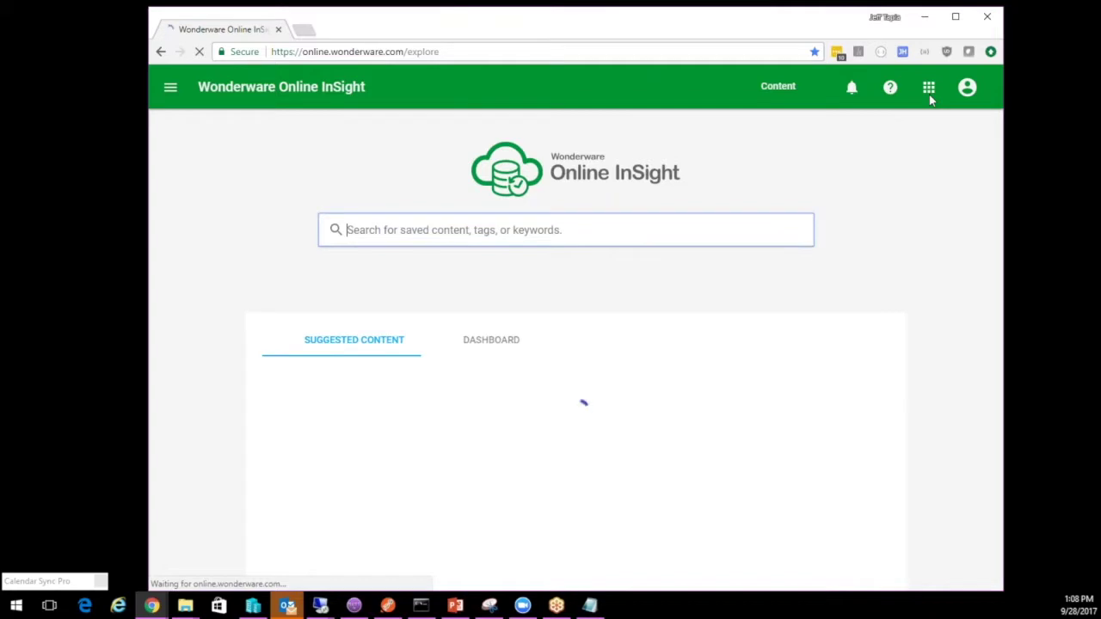
Open the Historian Data REST API settings and select the Basic Authentication endpoint URL
{"action": "left_click", "coordinate": [929, 87]}
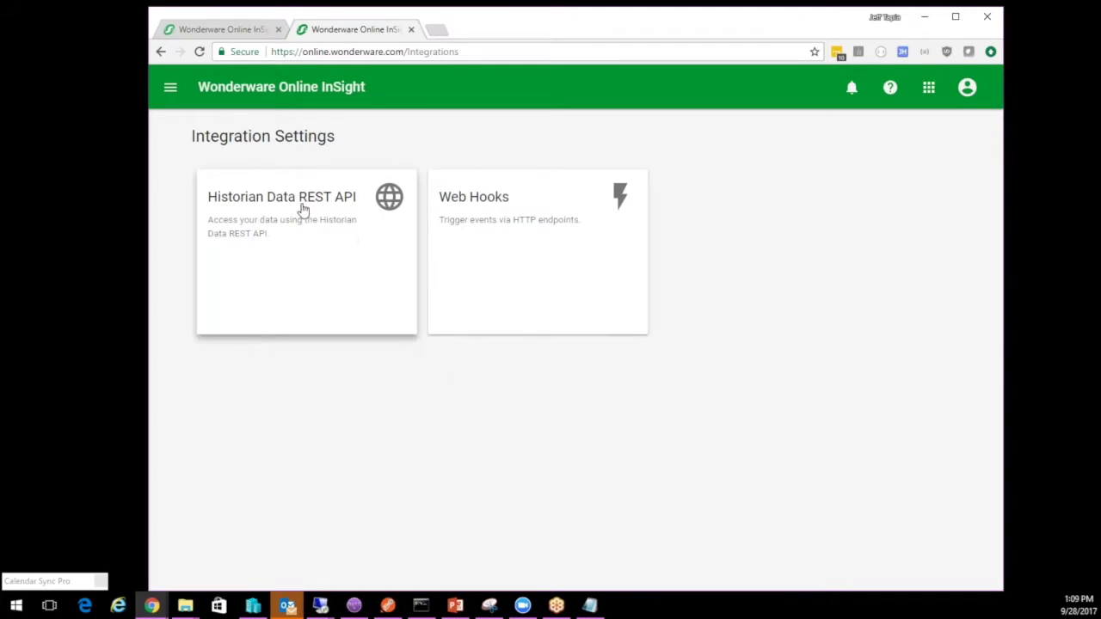
{"action": "left_click", "coordinate": [302, 210]}
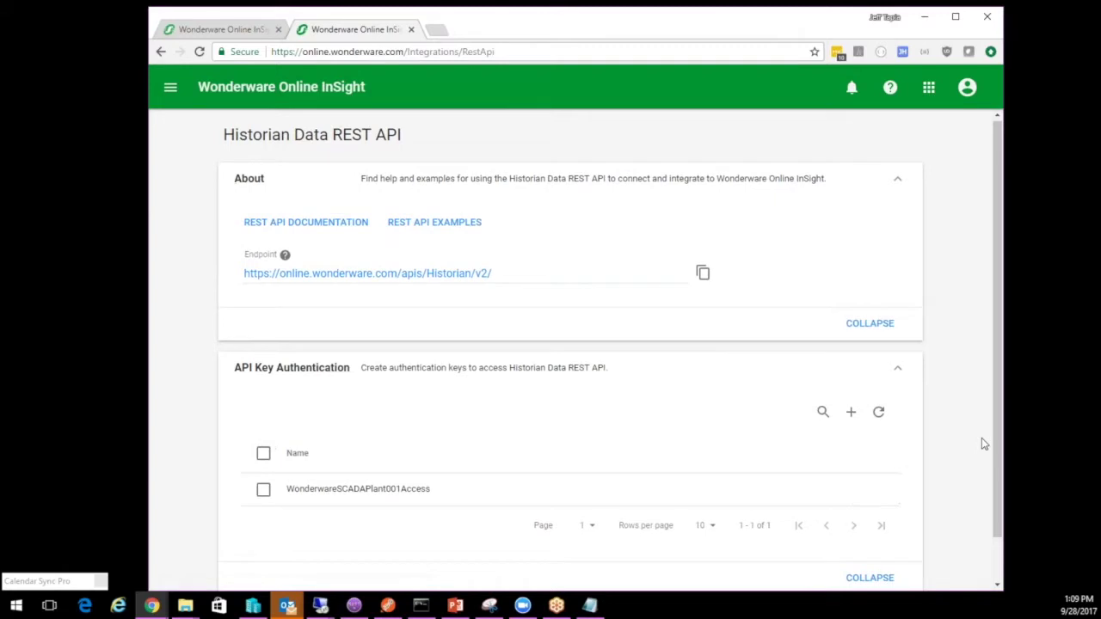
{"action": "scroll", "coordinate": [981, 438], "scroll_direction": "down", "scroll_amount": 1}
{"action": "left_click", "coordinate": [899, 325]}
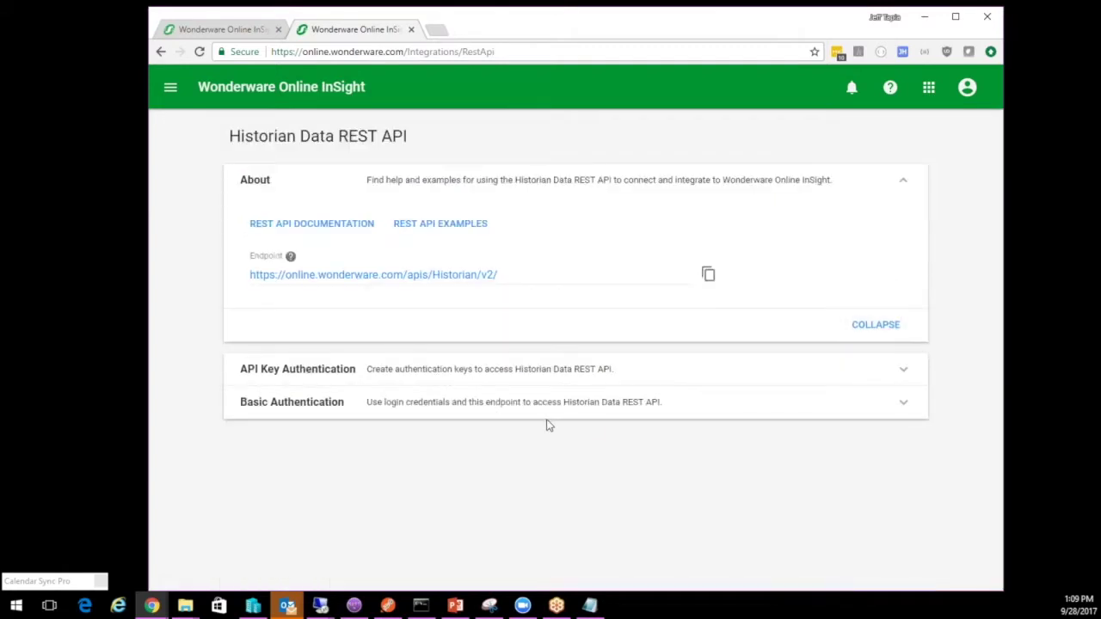
{"action": "left_click", "coordinate": [903, 406]}
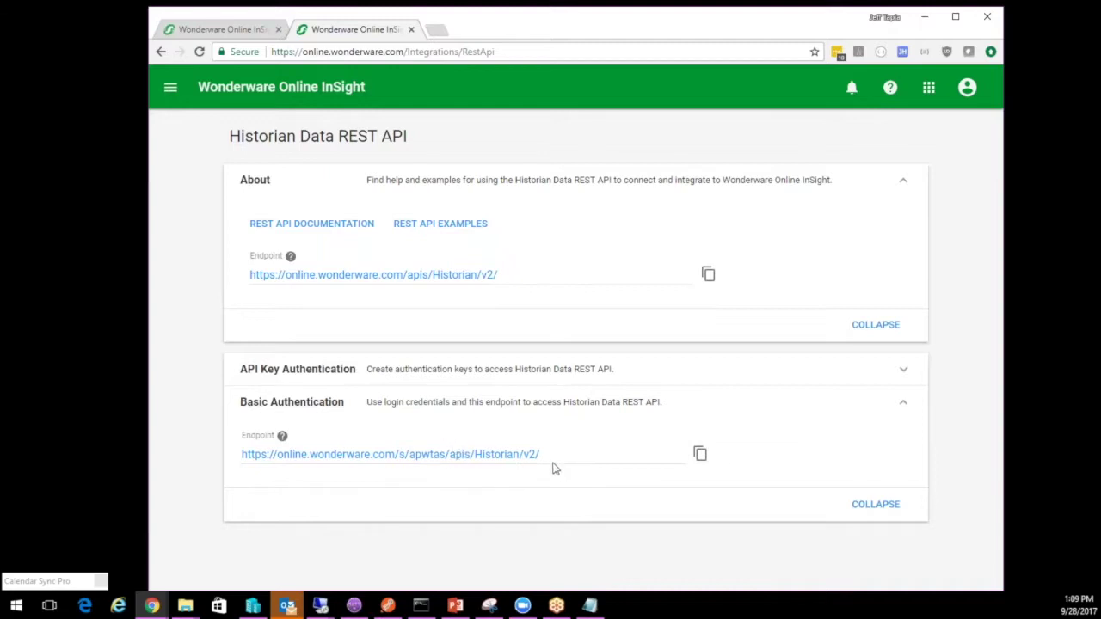
{"action": "left_click_drag", "start_coordinate": [545, 459], "coordinate": [244, 458]}
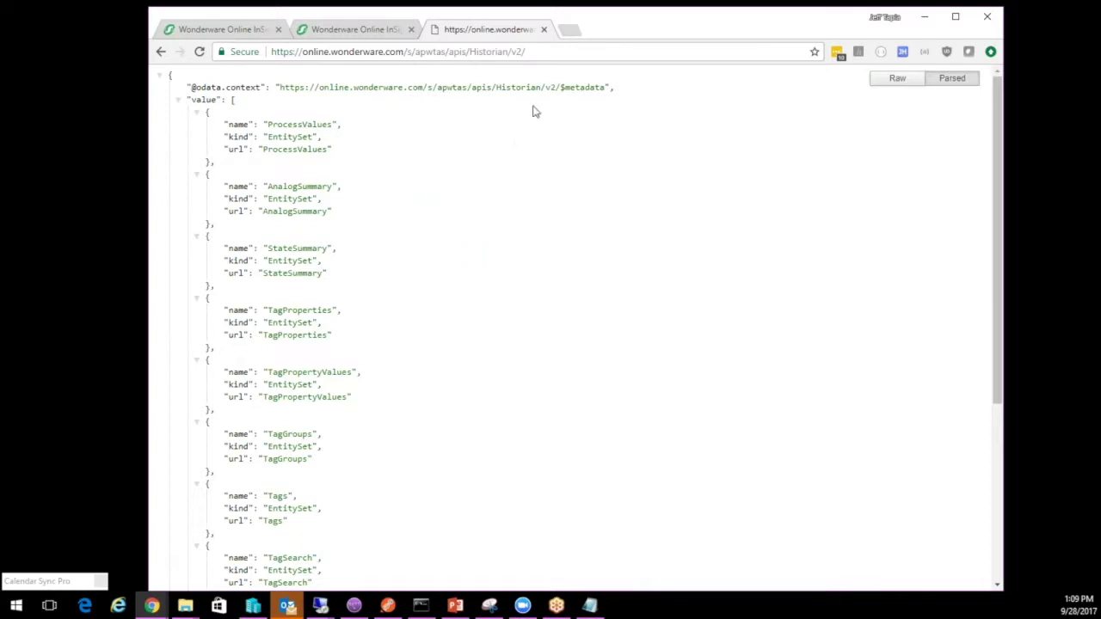
Back on the JSON response, highlight the ProcessValues, StateSummary and Tags entity names
{"action": "left_click", "coordinate": [360, 33]}
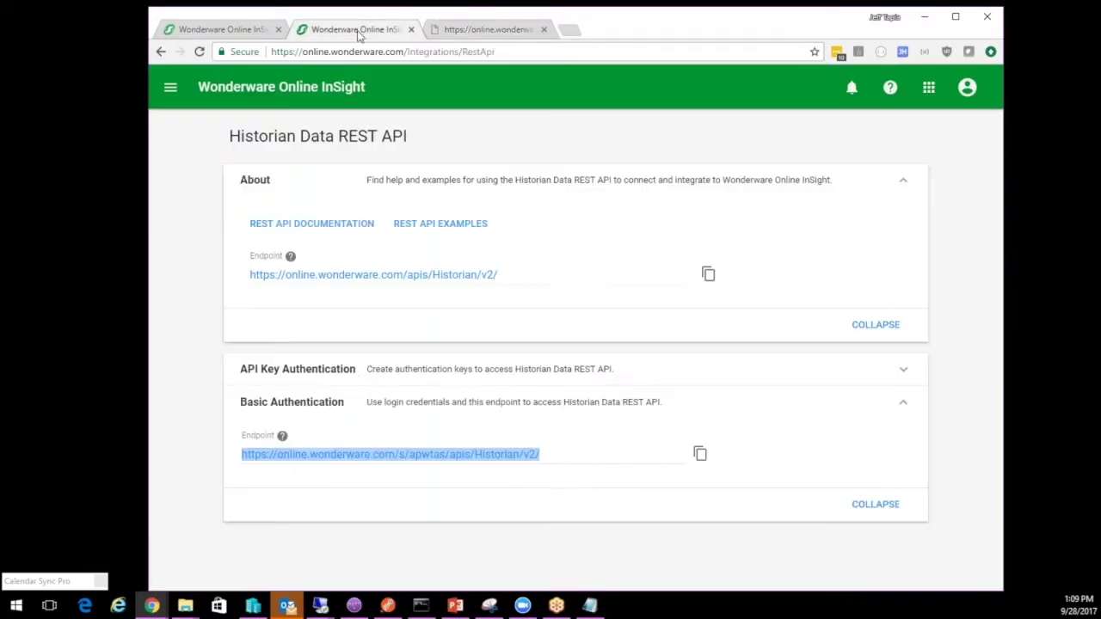
{"action": "left_click", "coordinate": [581, 461]}
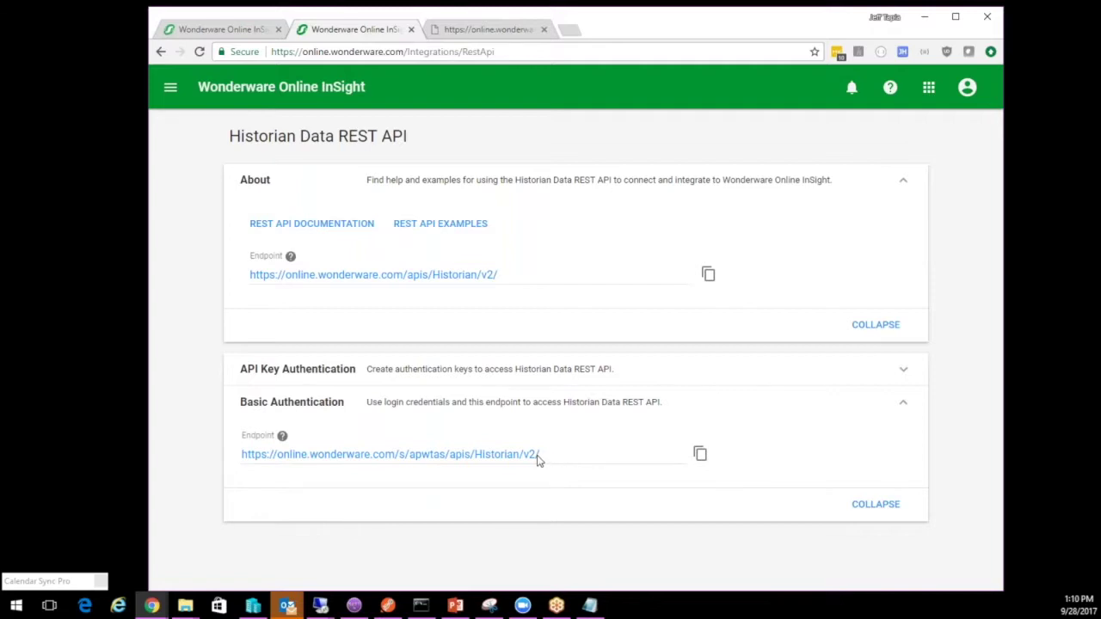
{"action": "left_click", "coordinate": [481, 35]}
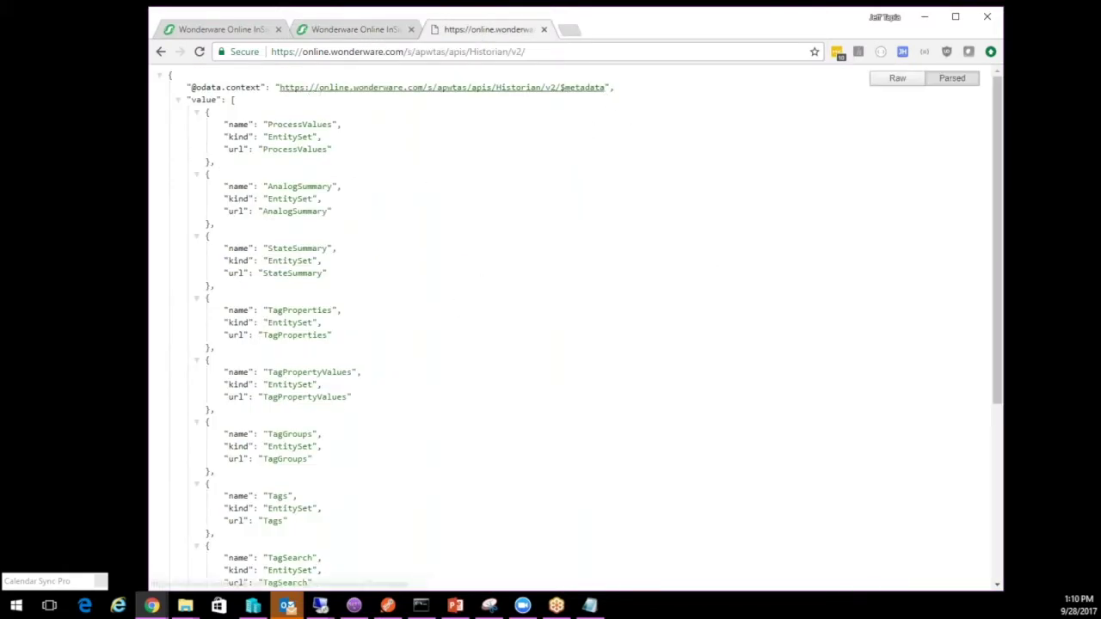
{"action": "double_click", "coordinate": [302, 124]}
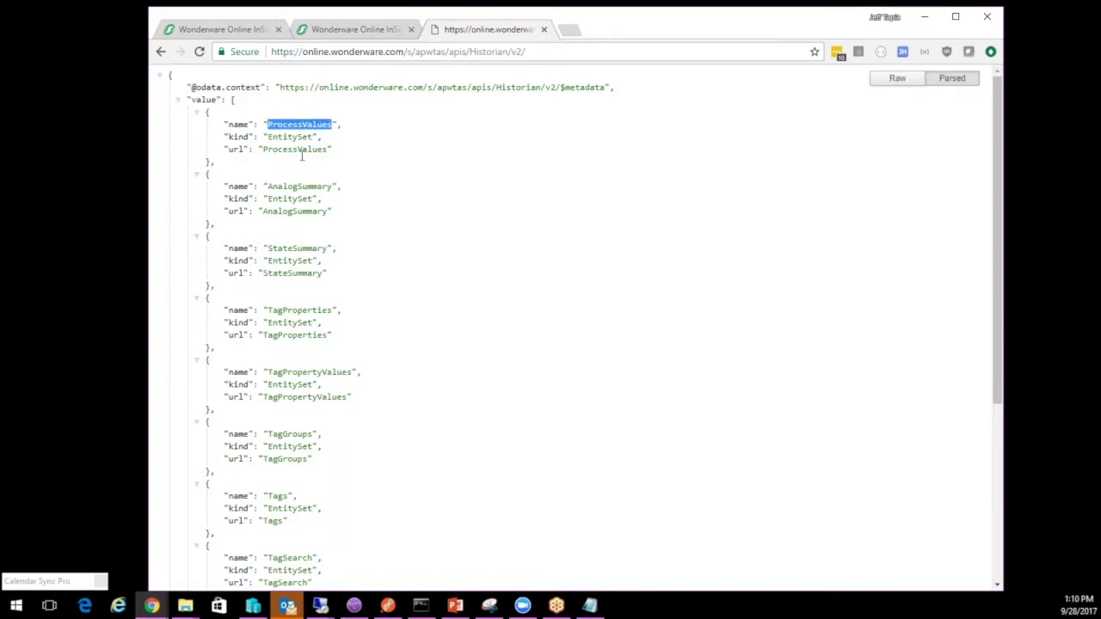
{"action": "double_click", "coordinate": [300, 247]}
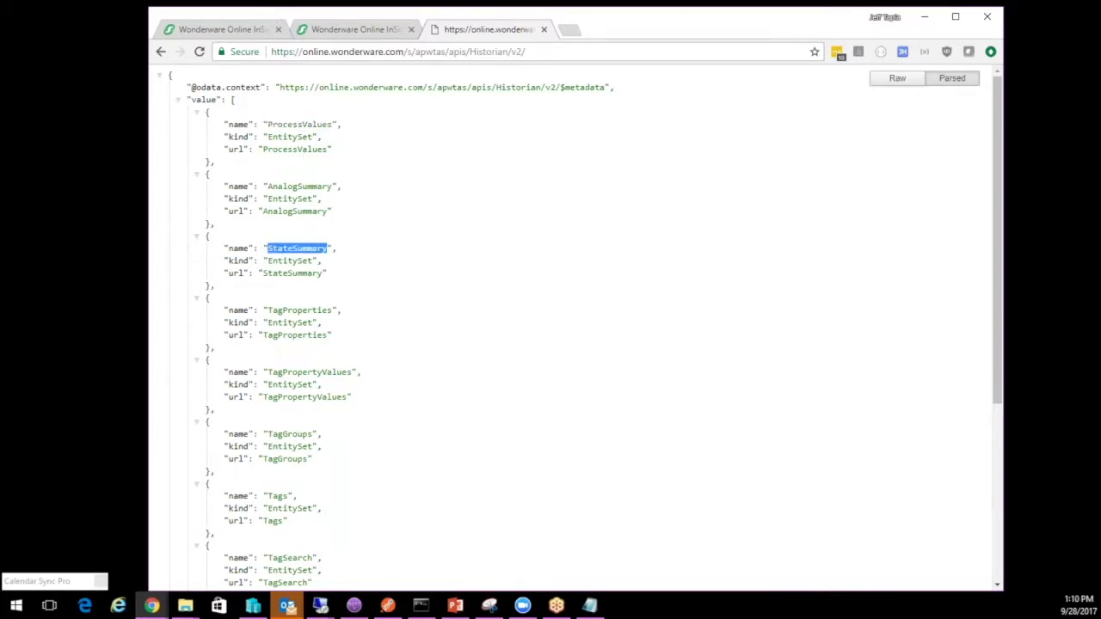
{"action": "double_click", "coordinate": [279, 496]}
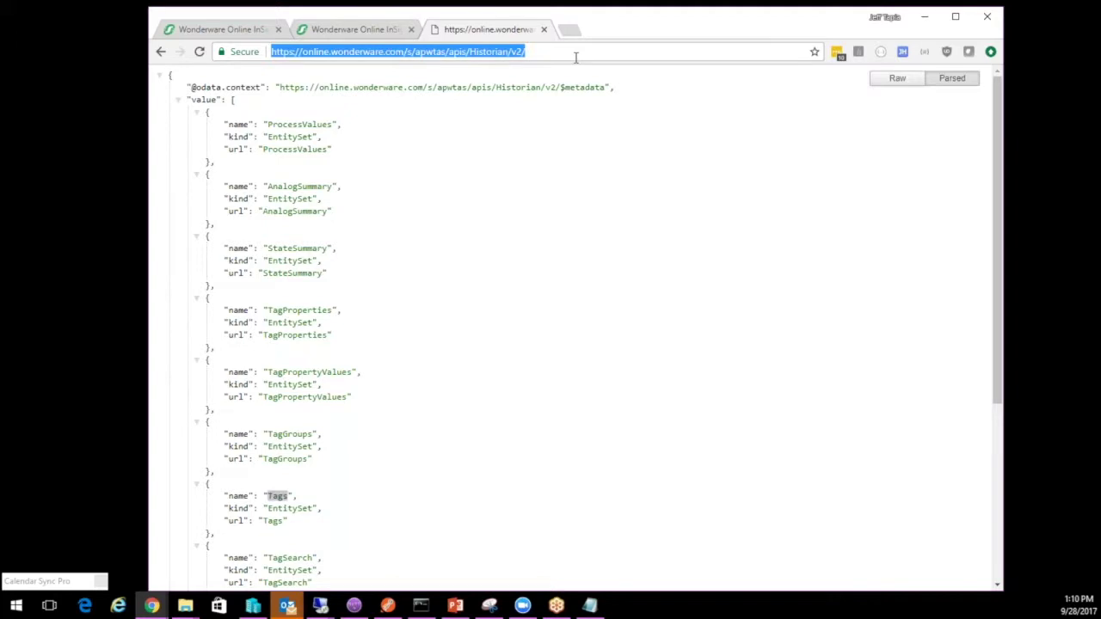
{"action": "left_click", "coordinate": [576, 57]}
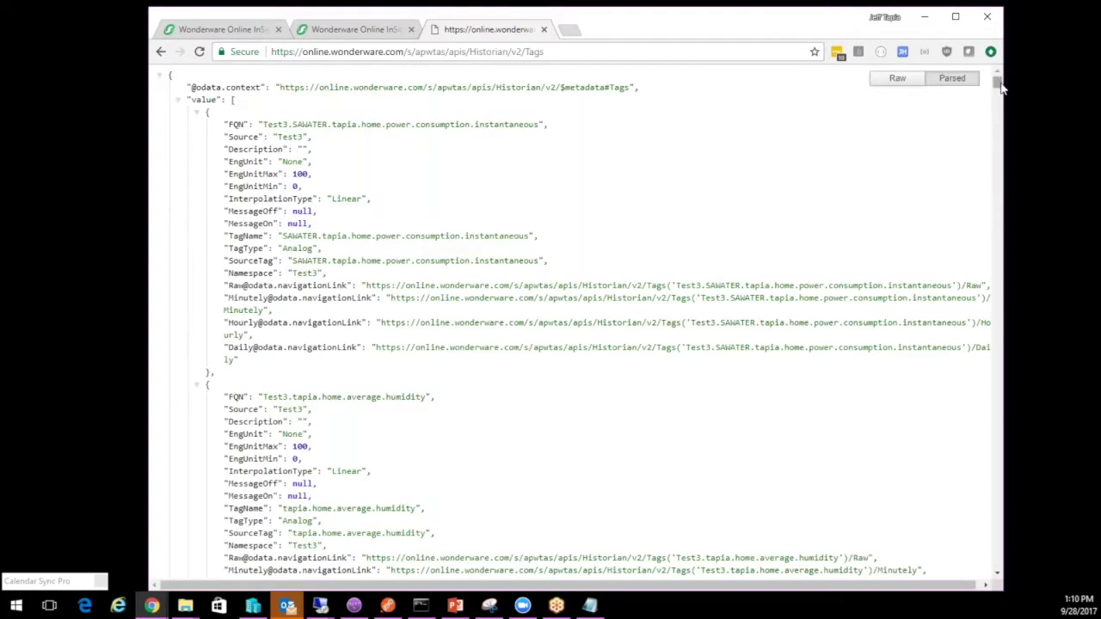
{"action": "mouse_move", "coordinate": [1000, 86]}
{"action": "left_mouse_down"}
{"action": "mouse_move", "coordinate": [1001, 97]}
{"action": "mouse_move", "coordinate": [1001, 85]}
{"action": "left_mouse_up"}
{"action": "left_click_drag", "start_coordinate": [537, 125], "coordinate": [264, 125]}
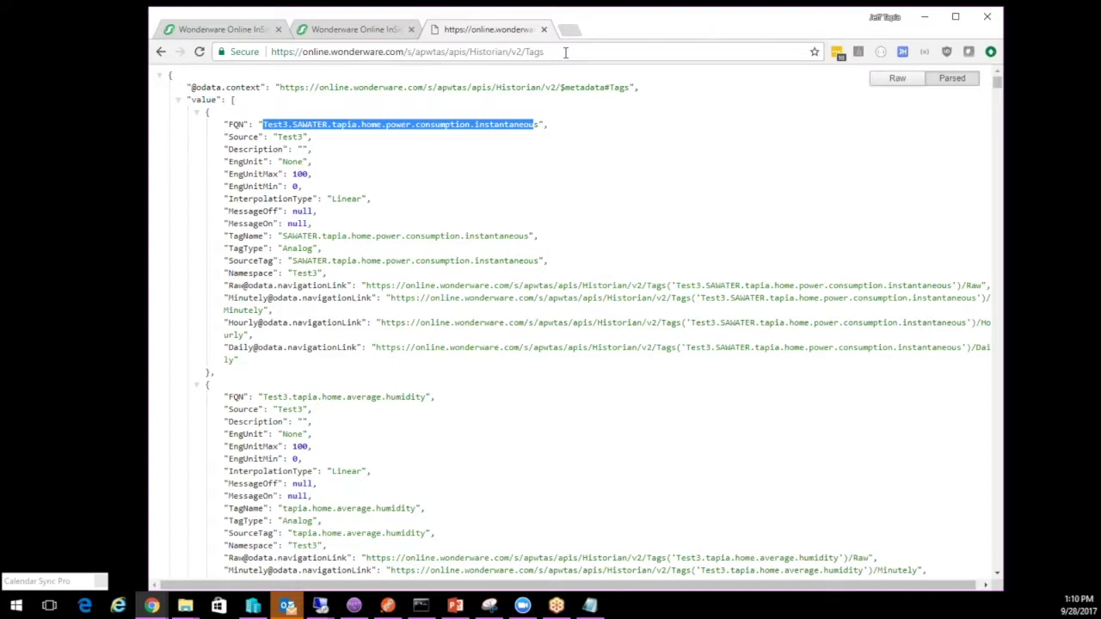
Load the saved ProcessValues query filtered to the Test3 power consumption tag, then maximize the window
{"action": "left_click", "coordinate": [161, 52]}
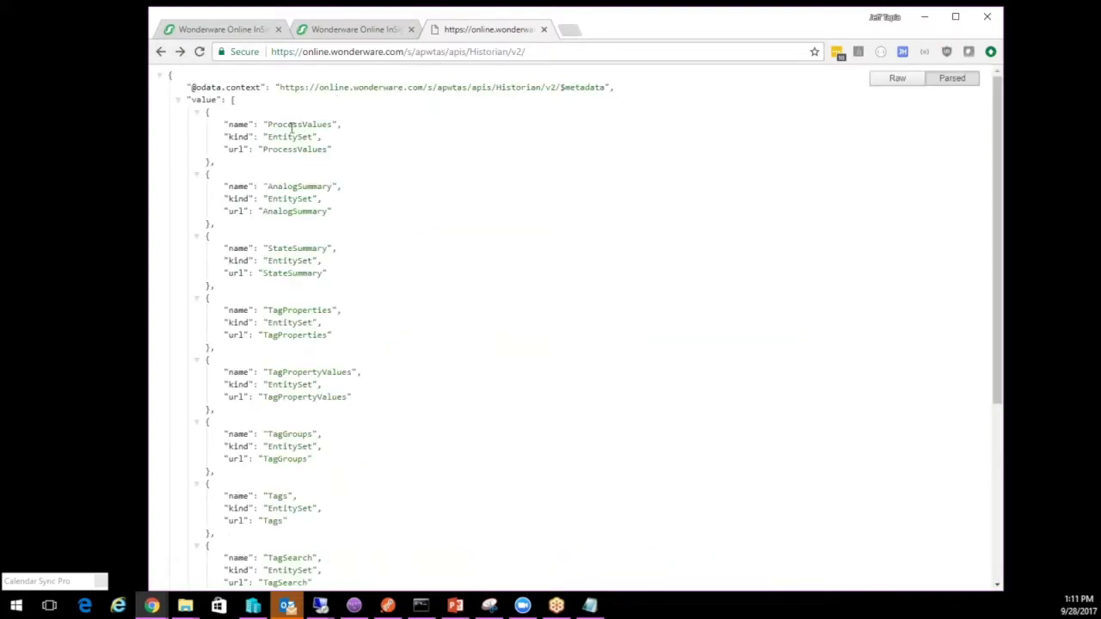
{"action": "double_click", "coordinate": [291, 125]}
{"action": "left_click", "coordinate": [538, 54]}
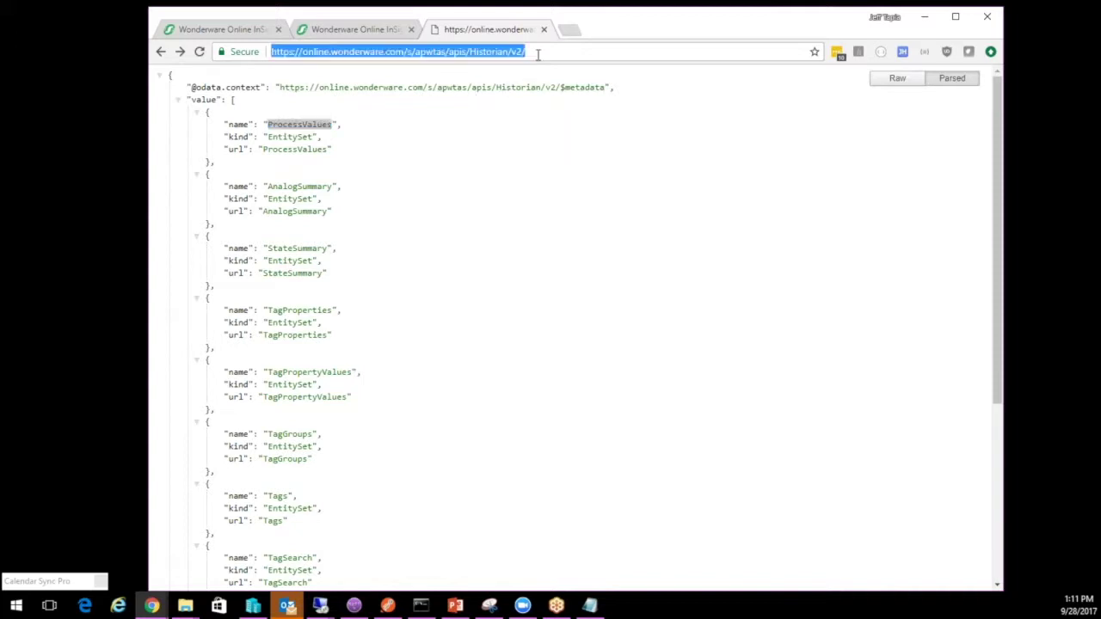
{"action": "left_click", "coordinate": [538, 55]}
{"action": "type", "text": "p"}
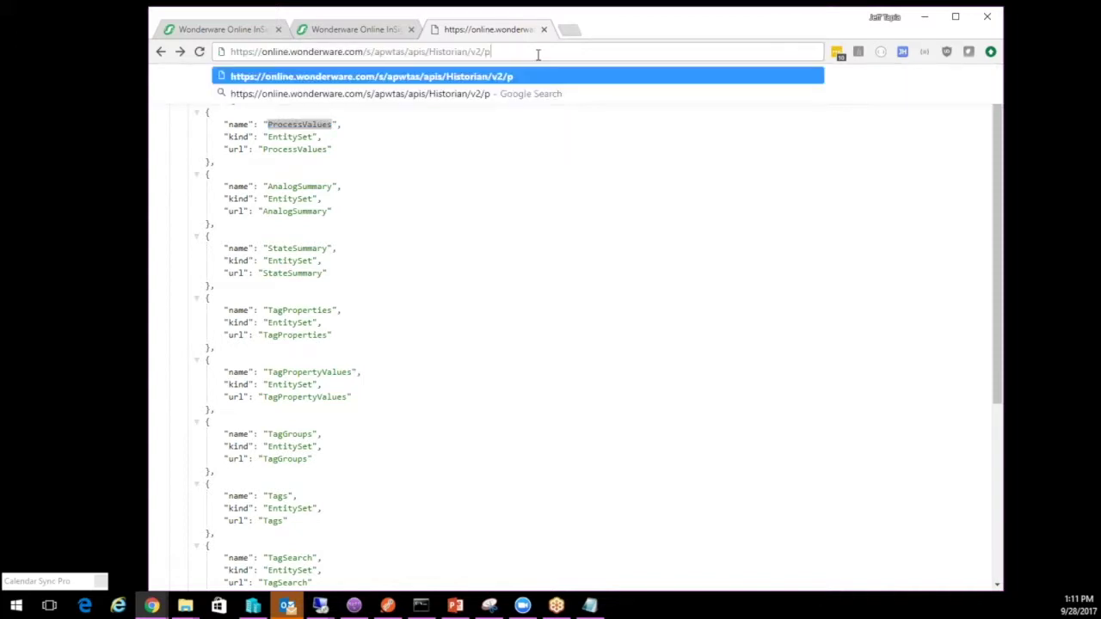
{"action": "type", "text": "rocessvalues"}
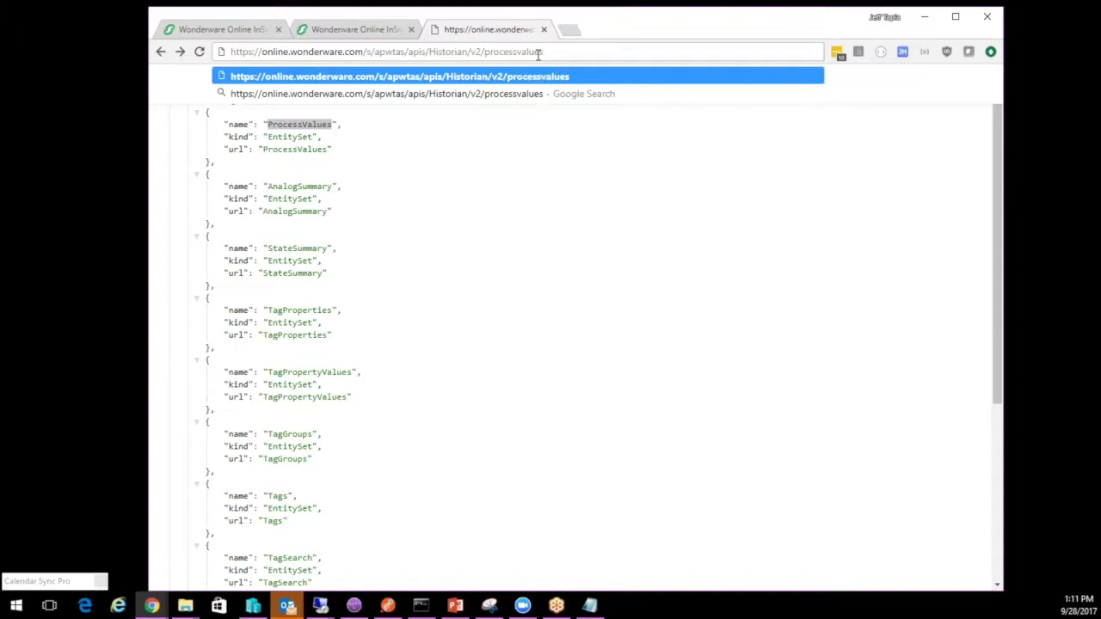
{"action": "key", "text": "BackSpace"}
{"action": "key", "text": "BackSpace"}
{"action": "key", "text": "BackSpace"}
{"action": "key", "text": "BackSpace"}
{"action": "key", "text": "BackSpace"}
{"action": "key", "text": "BackSpace"}
{"action": "key", "text": "BackSpace"}
{"action": "key", "text": "BackSpace"}
{"action": "key", "text": "BackSpace"}
{"action": "key", "text": "BackSpace"}
{"action": "key", "text": "BackSpace"}
{"action": "key", "text": "BackSpace"}
{"action": "key", "text": "BackSpace"}
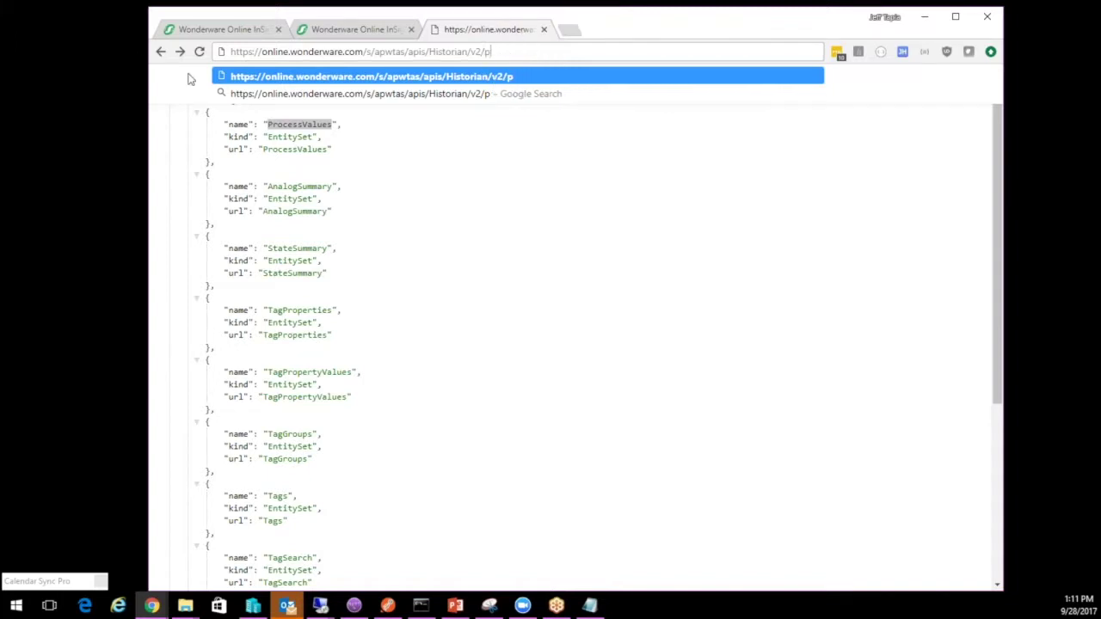
{"action": "key", "text": "BackSpace"}
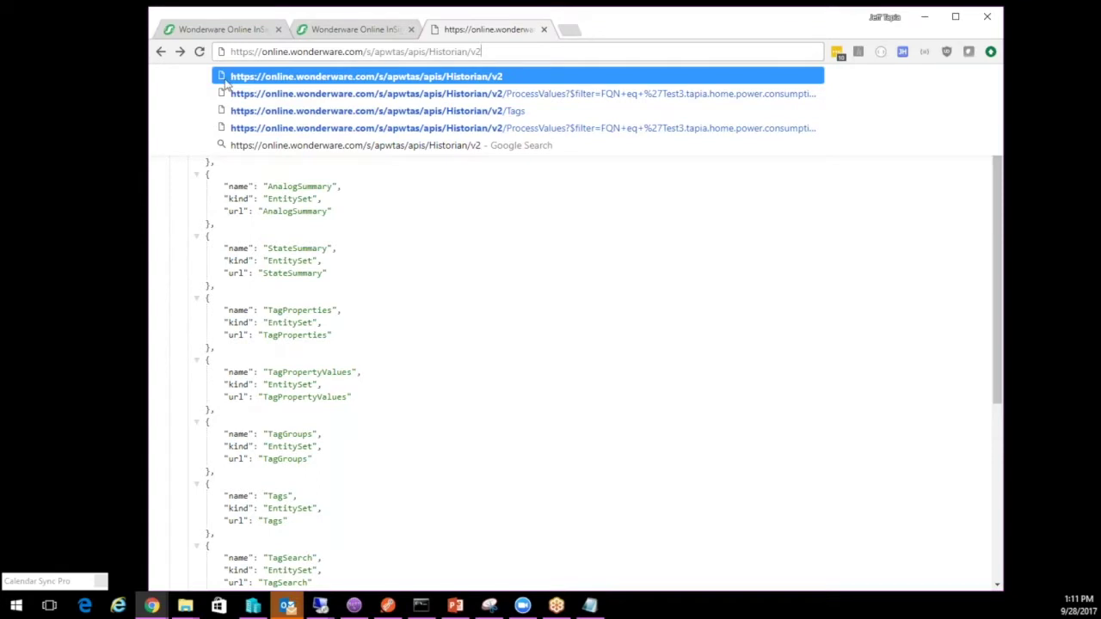
{"action": "key", "text": "Down"}
{"action": "key", "text": "Return"}
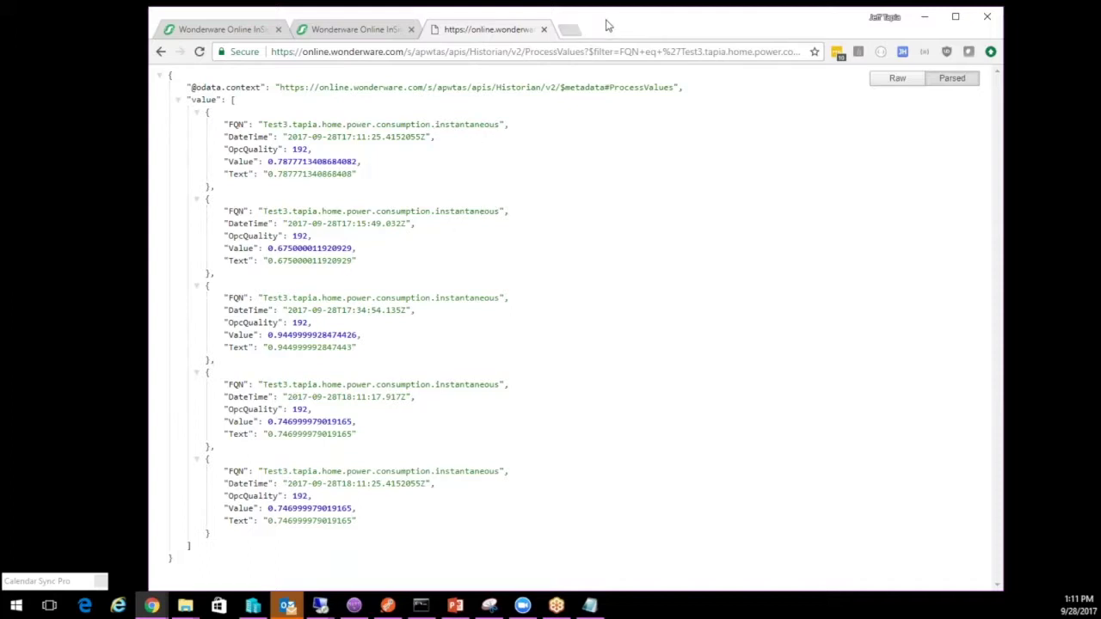
{"action": "double_click", "coordinate": [607, 26]}
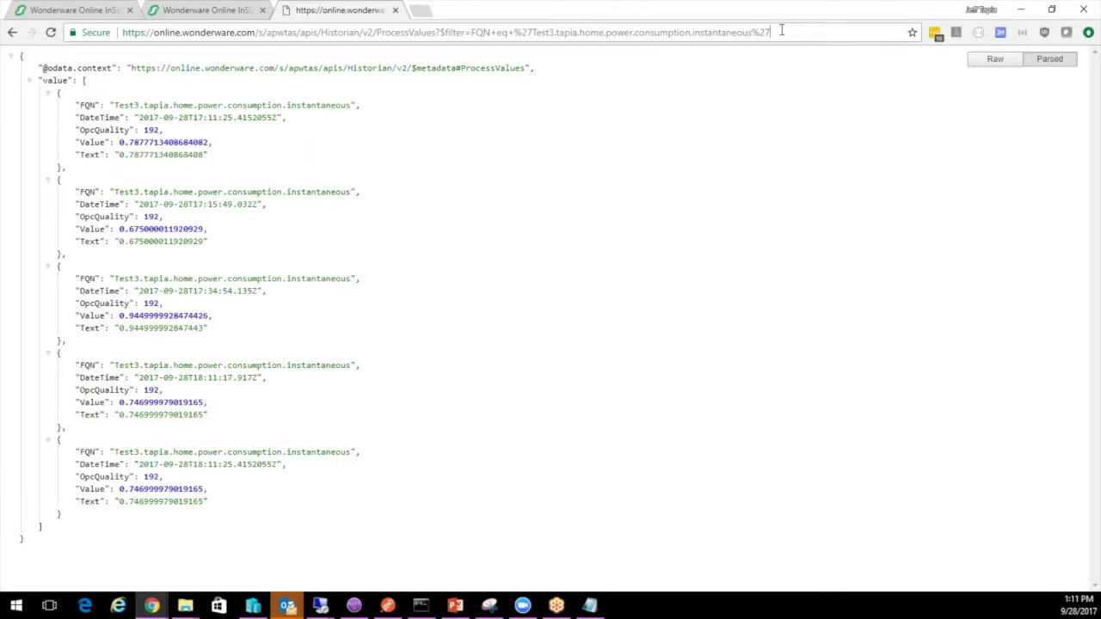
Append &$skip=4 to the filtered ProcessValues query, returning the single 0.7379999756813049 record
{"action": "left_click", "coordinate": [781, 30]}
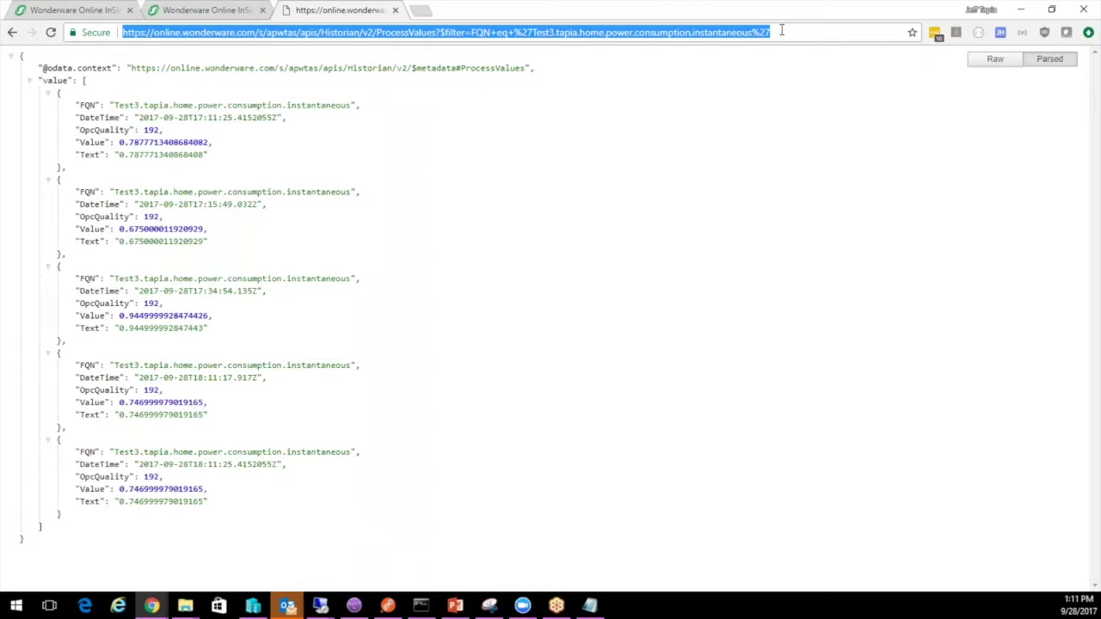
{"action": "left_click", "coordinate": [296, 105]}
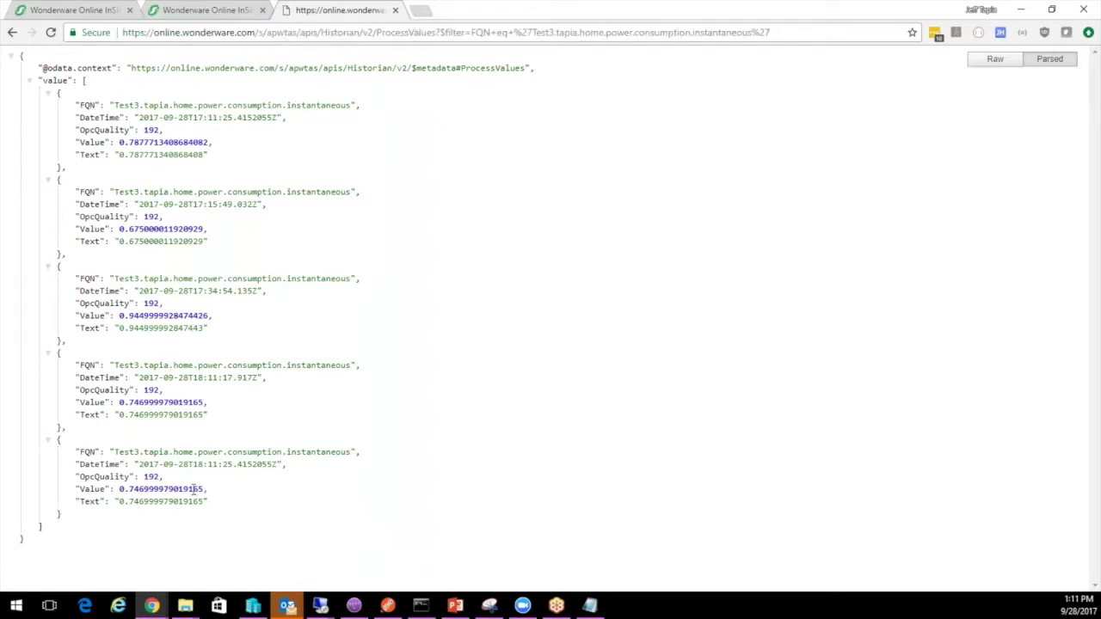
{"action": "left_click", "coordinate": [779, 32]}
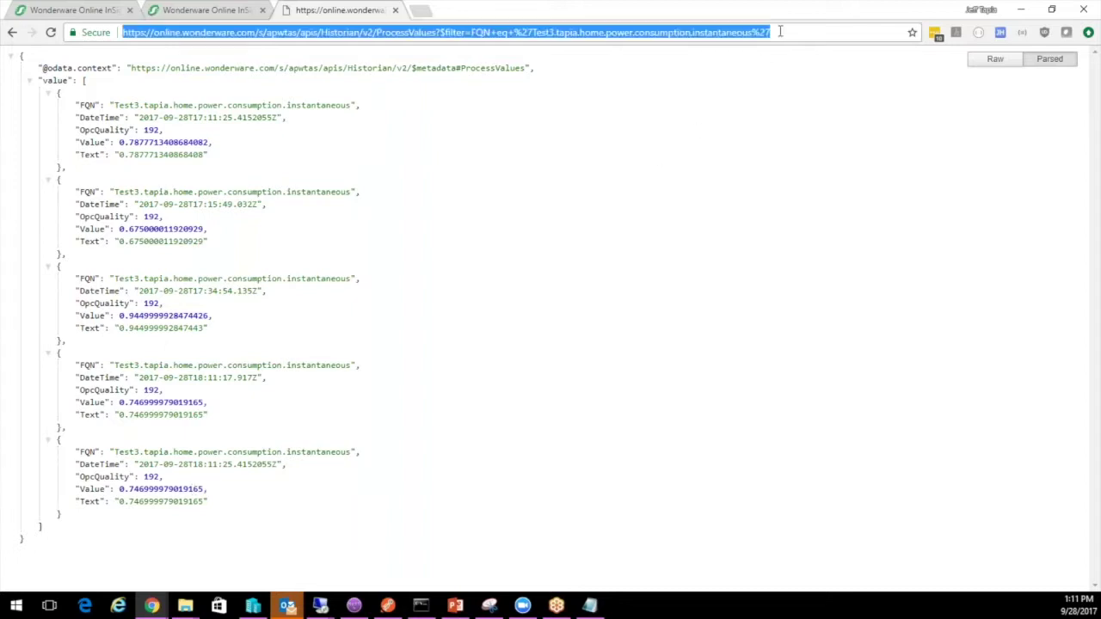
{"action": "left_click", "coordinate": [781, 32]}
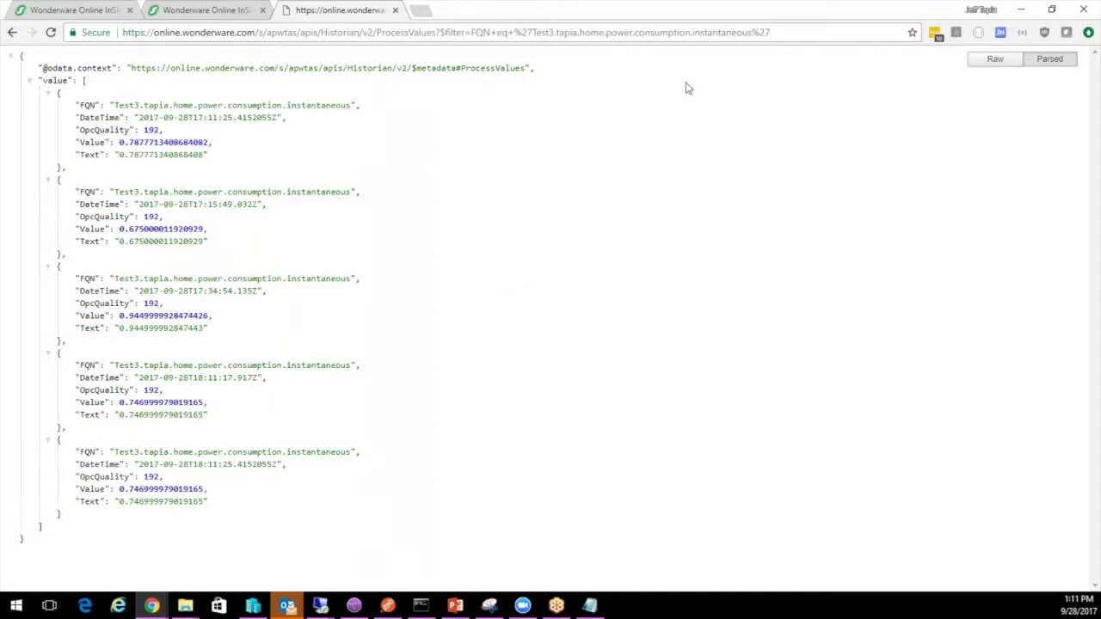
{"action": "left_click", "coordinate": [784, 35]}
{"action": "type", "text": "s"}
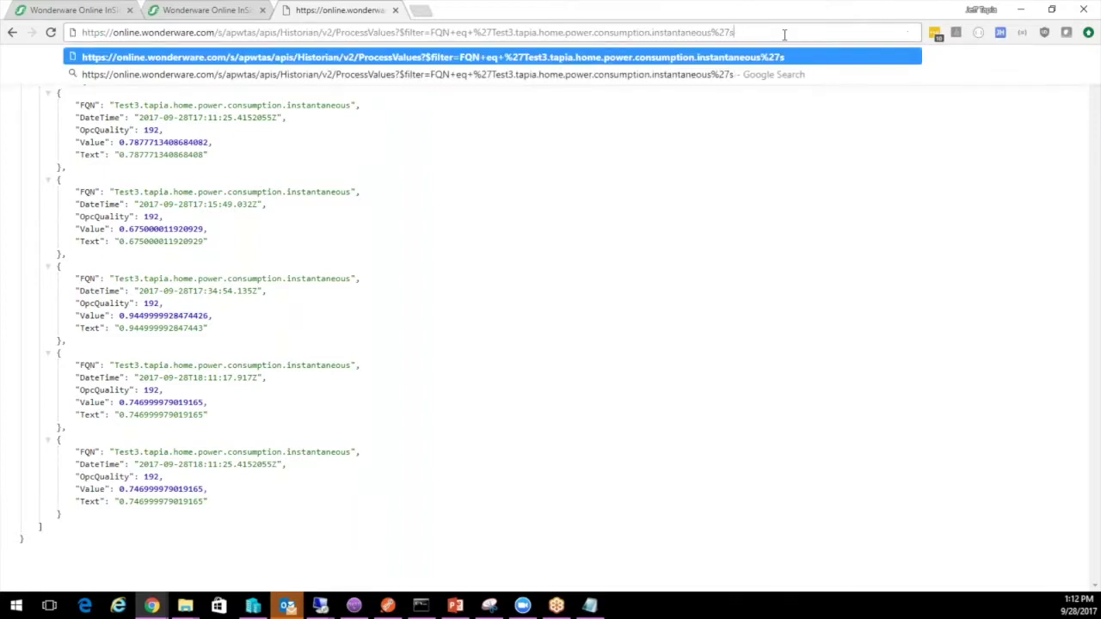
{"action": "key", "text": "BackSpace"}
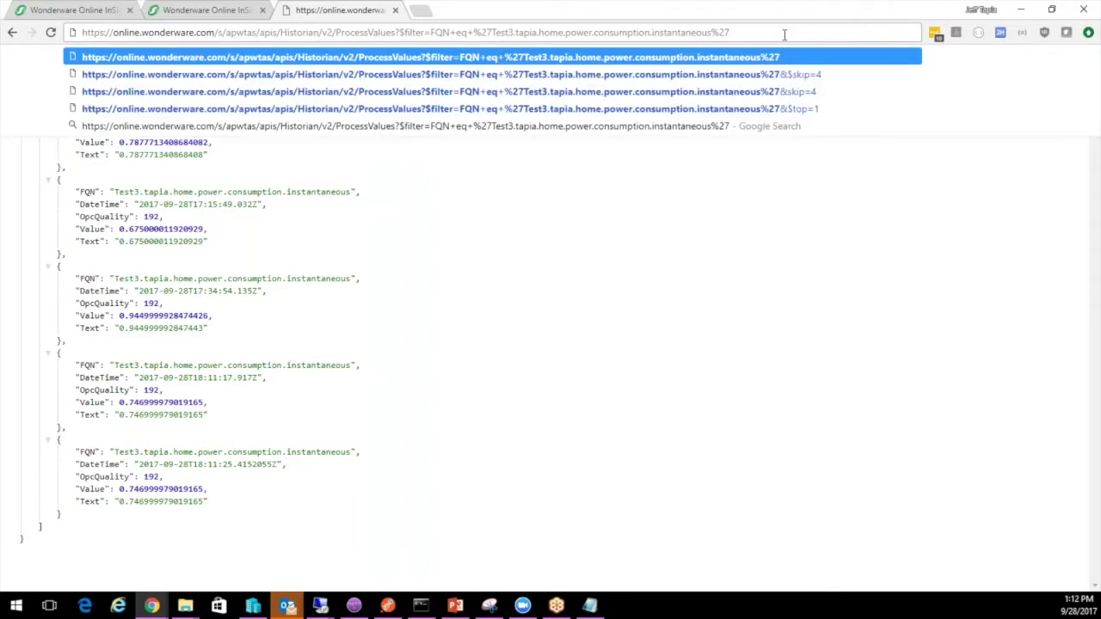
{"action": "type", "text": "&$skip"}
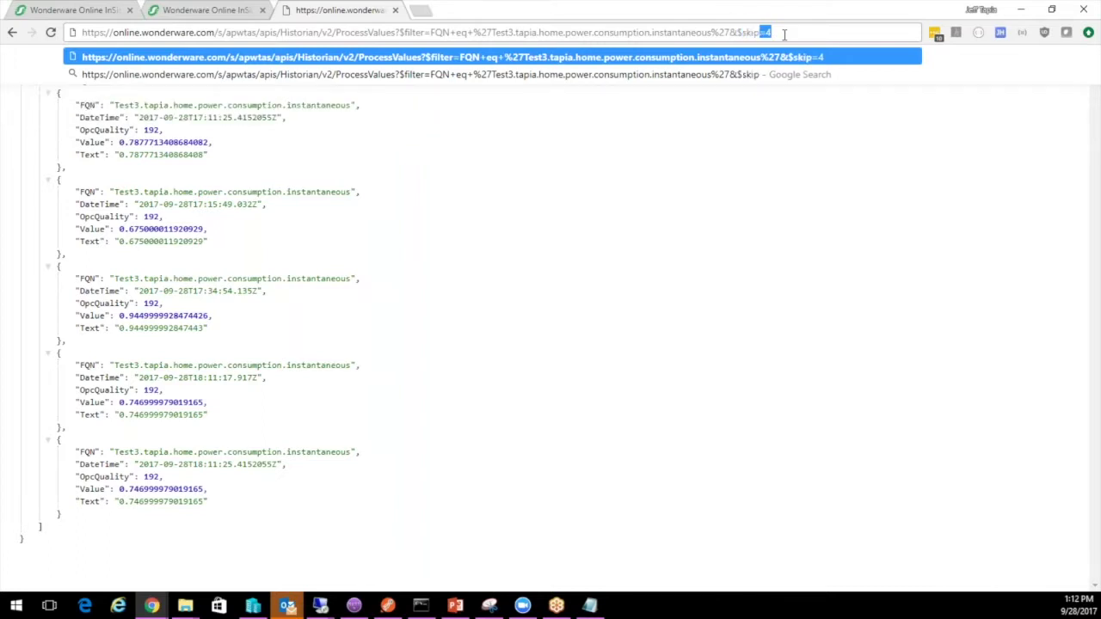
{"action": "key", "text": "Return"}
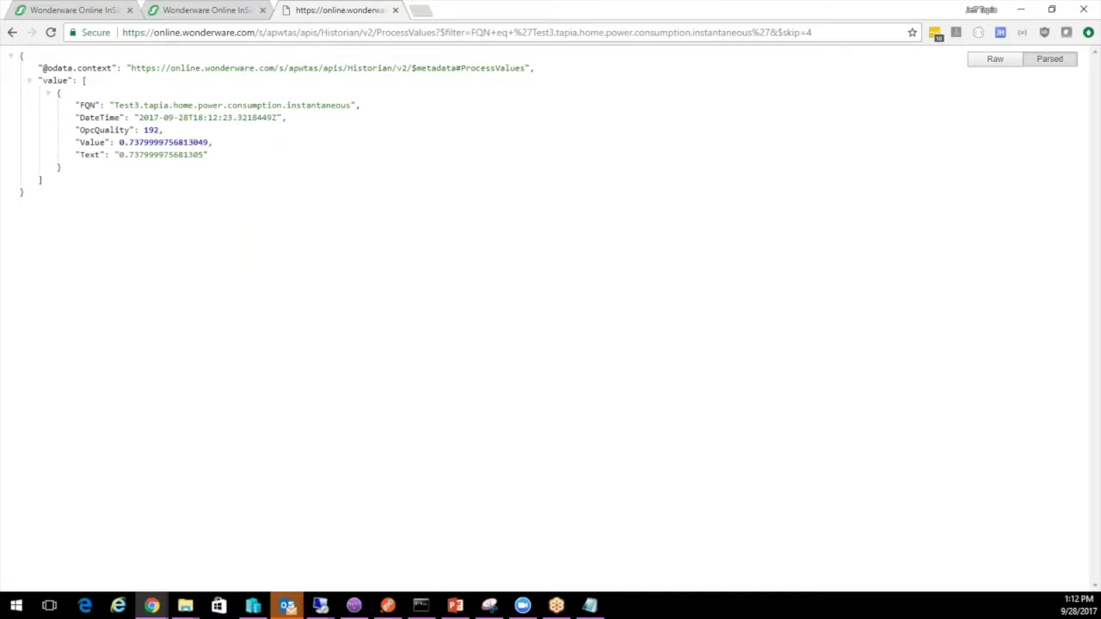
Search InSight for 'test3 instan' and open the Test3 power consumption instantaneous tag
{"action": "left_click", "coordinate": [101, 12]}
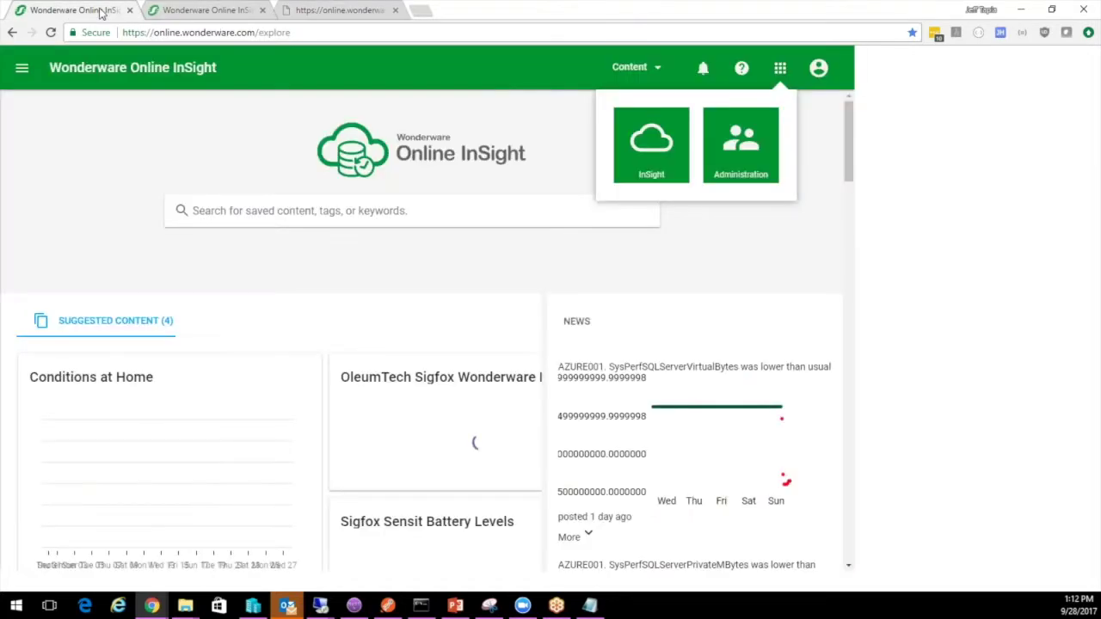
{"action": "left_click", "coordinate": [484, 213]}
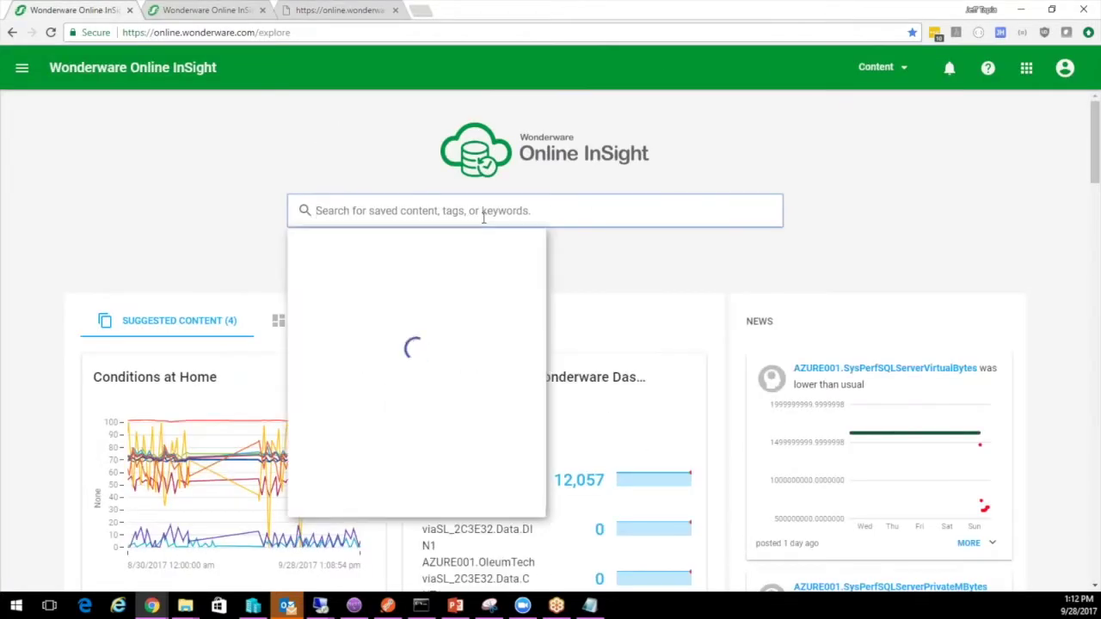
{"action": "type", "text": "test3 instan"}
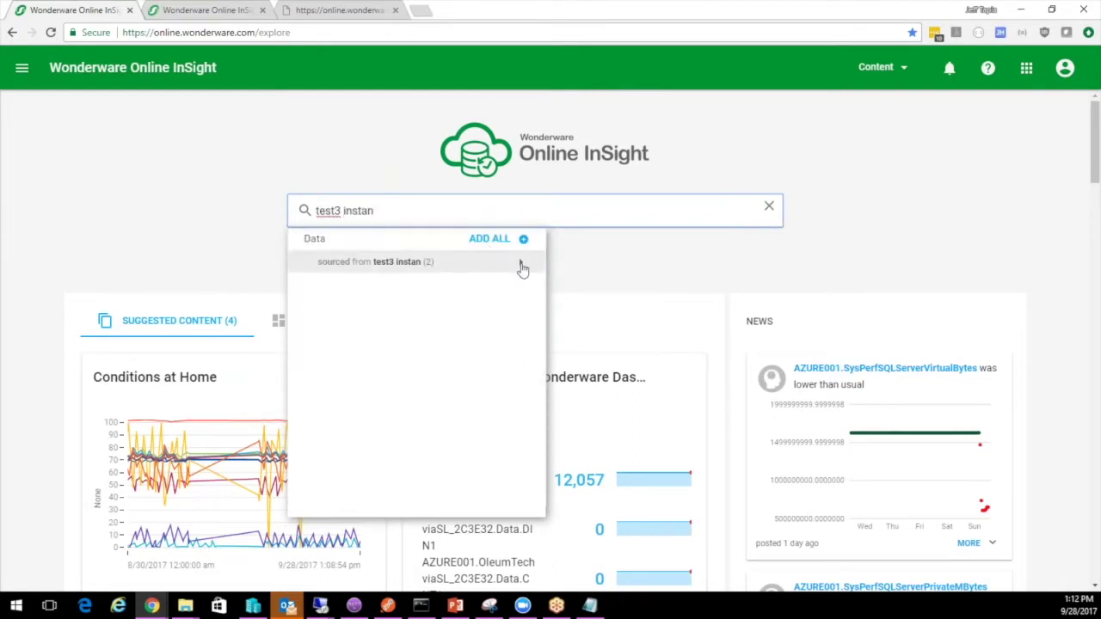
{"action": "left_click", "coordinate": [519, 263]}
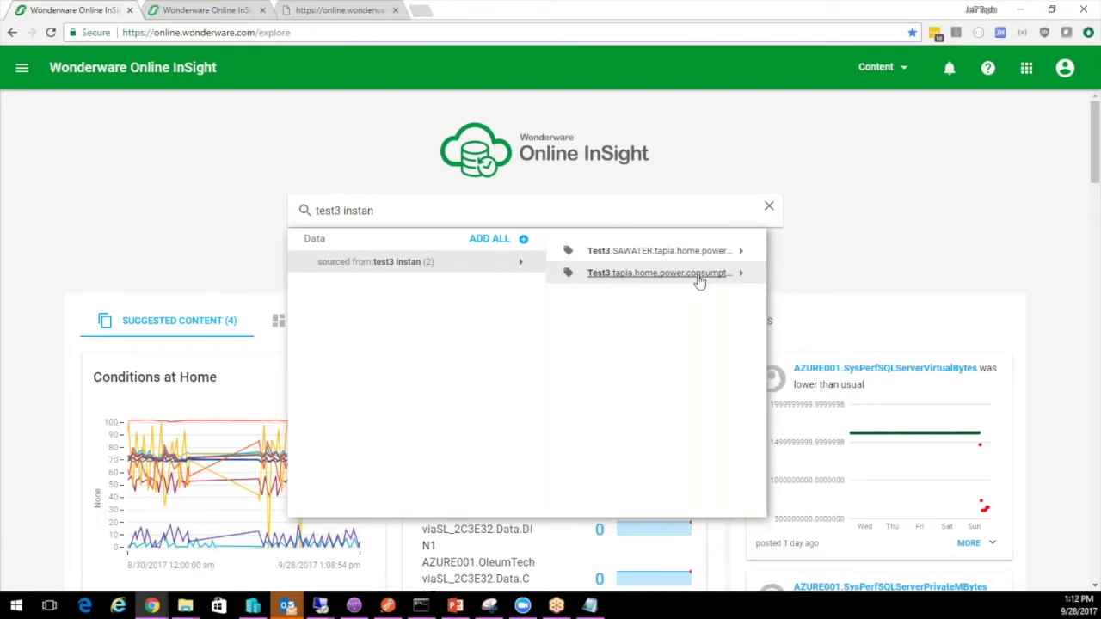
{"action": "left_click", "coordinate": [699, 277]}
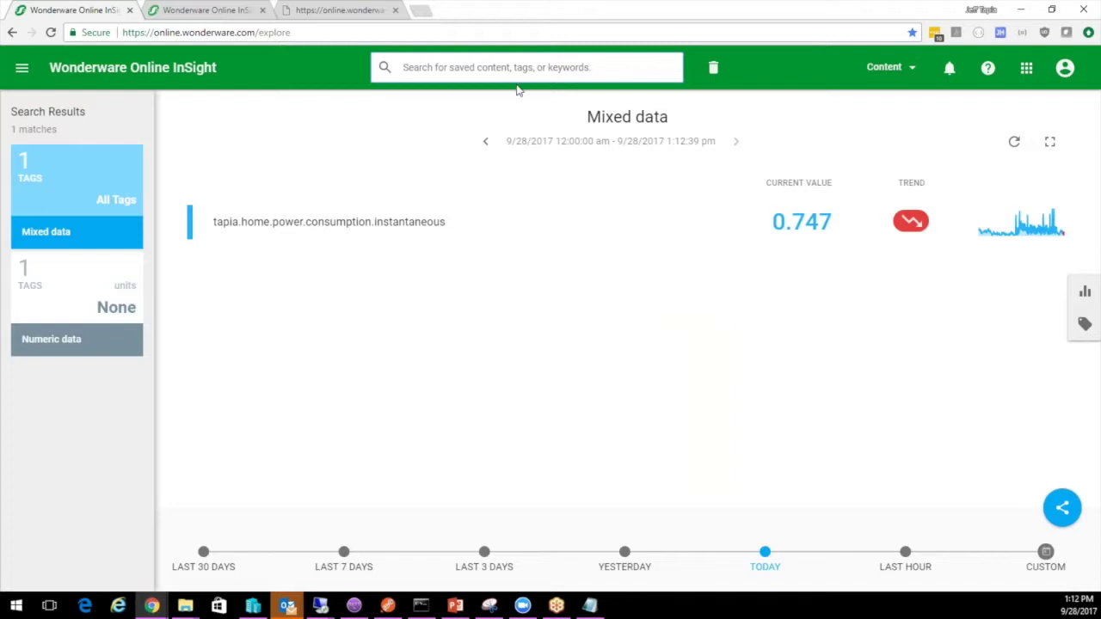
Reload the API response, then refresh the tag in Mixed data to show 0.72
{"action": "left_click", "coordinate": [332, 10]}
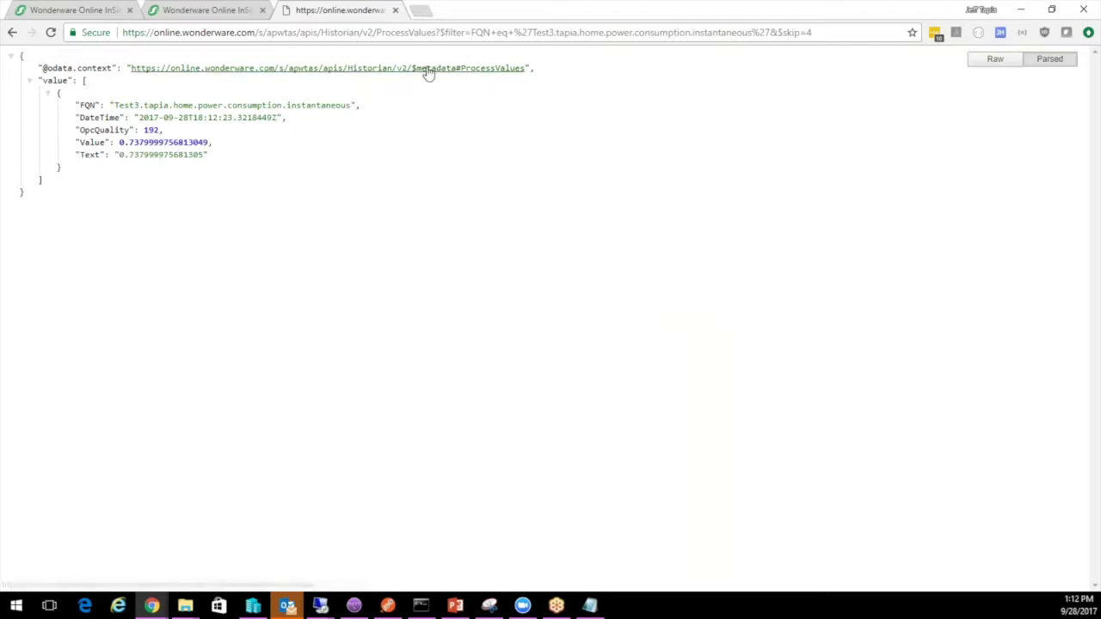
{"action": "left_click", "coordinate": [51, 31]}
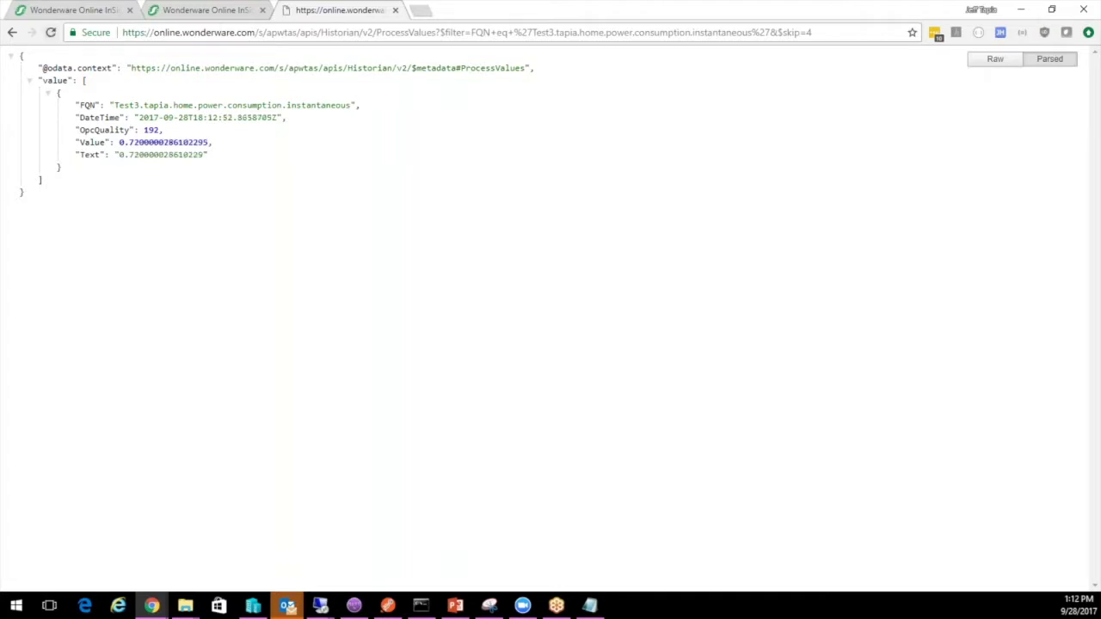
{"action": "left_click", "coordinate": [185, 10]}
{"action": "left_click", "coordinate": [79, 10]}
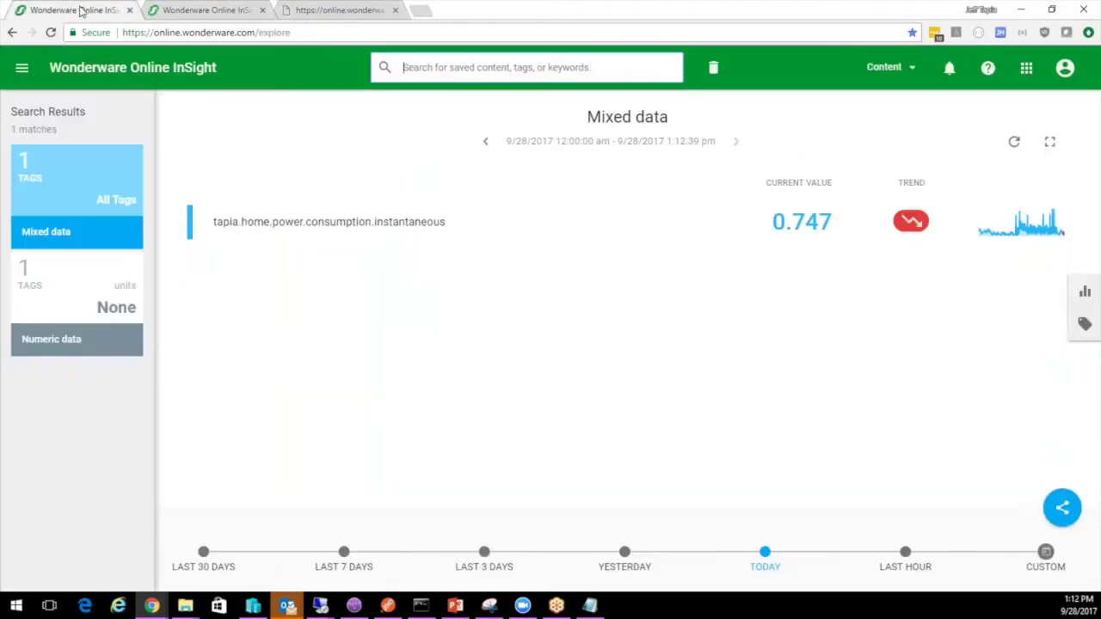
{"action": "left_click", "coordinate": [1014, 141]}
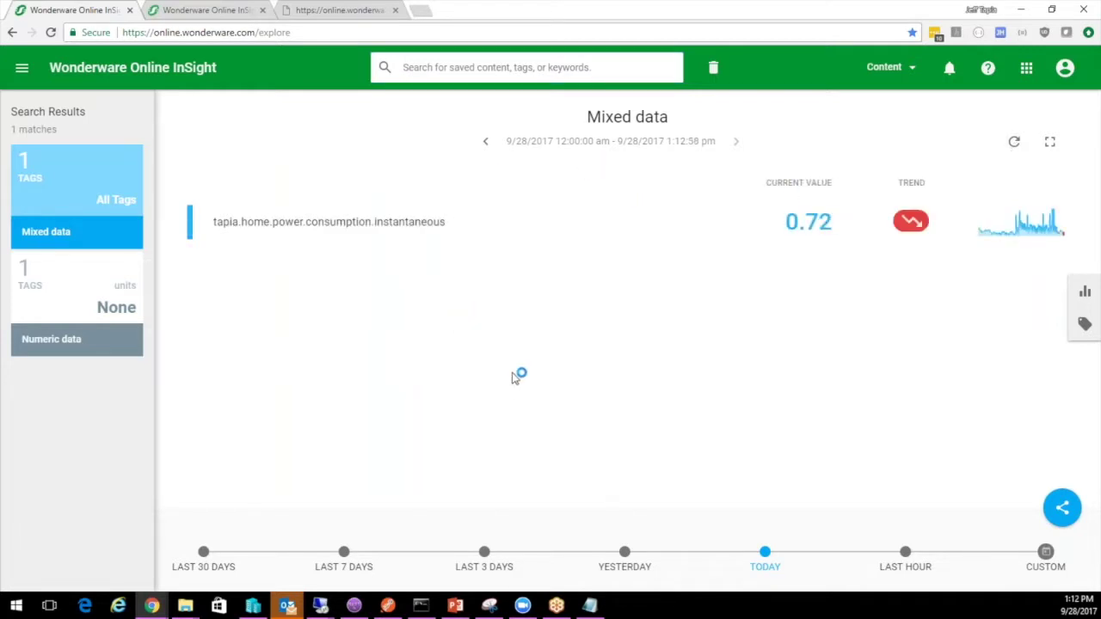
{"action": "left_click", "coordinate": [1085, 292]}
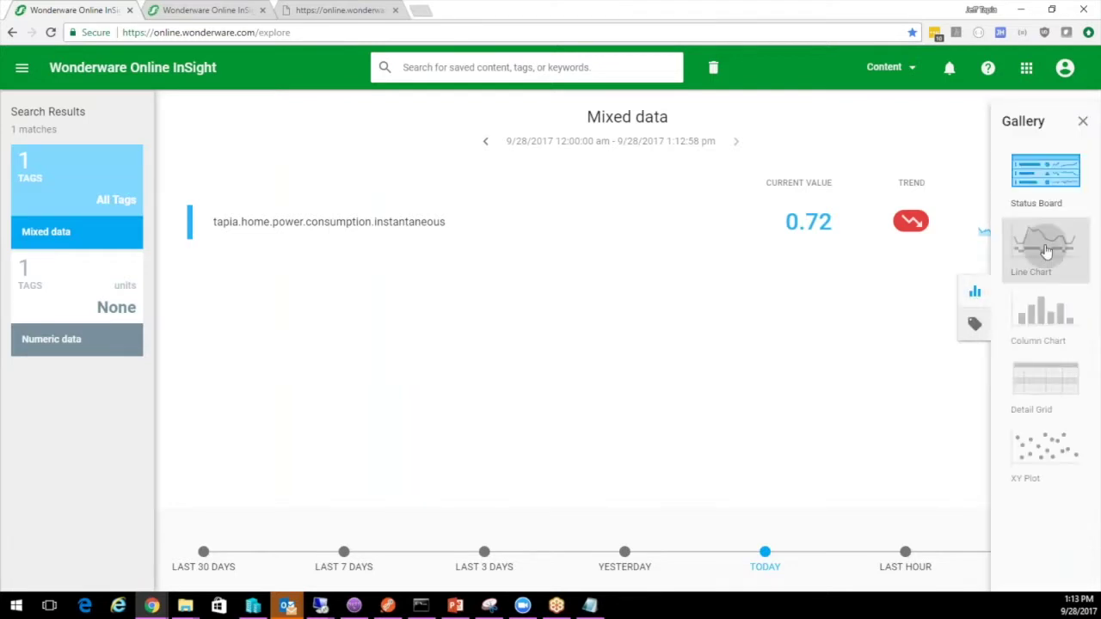
Plot the tag as a line chart, then compare with the API's 0.7200000286102295 reading
{"action": "left_click", "coordinate": [1044, 246]}
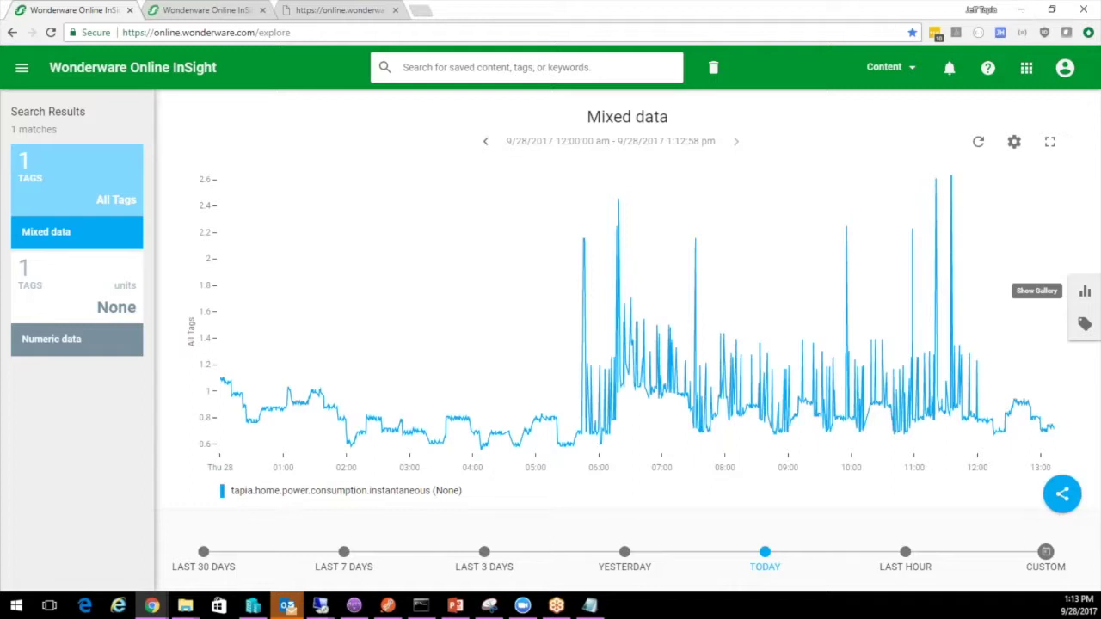
{"action": "left_click", "coordinate": [385, 17]}
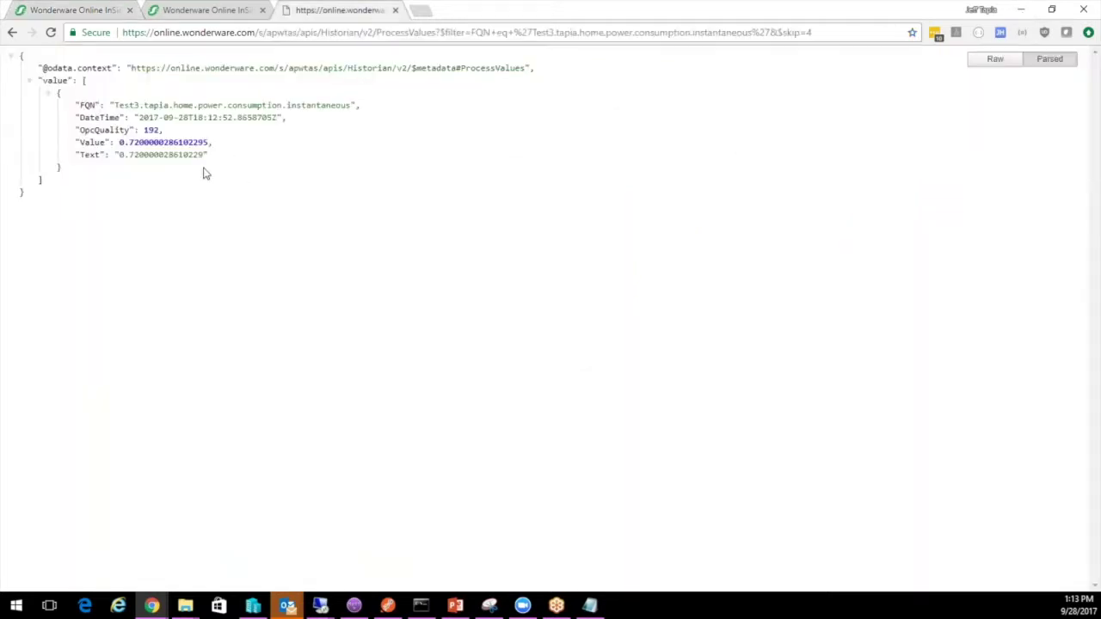
Highlight the returned Value number in the JSON, then minimize Chrome
{"action": "double_click", "coordinate": [162, 142]}
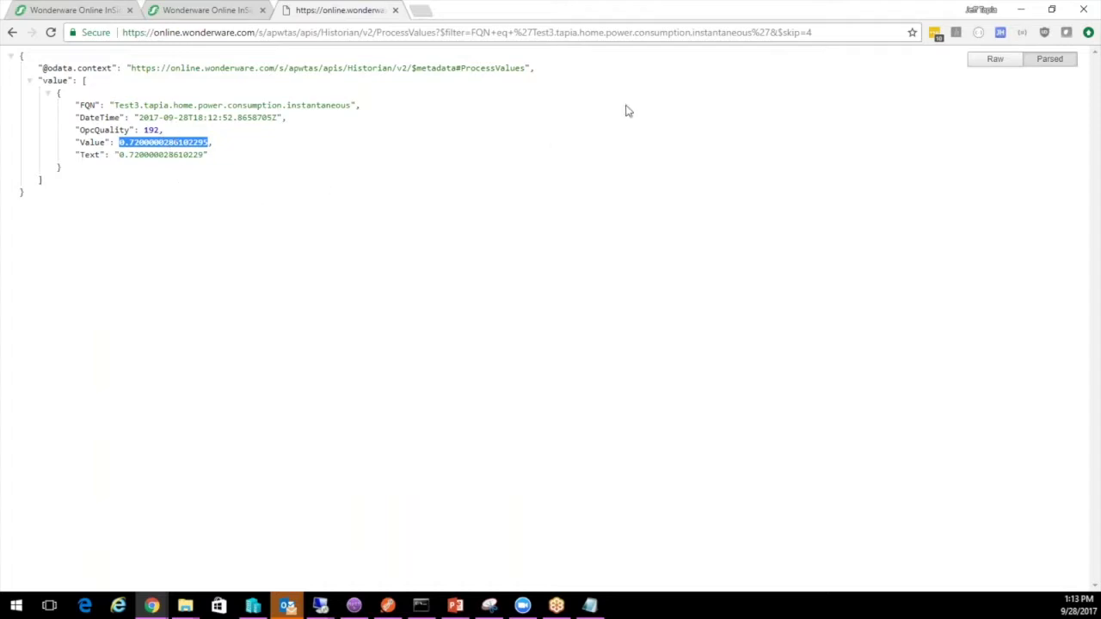
{"action": "left_click", "coordinate": [1021, 16]}
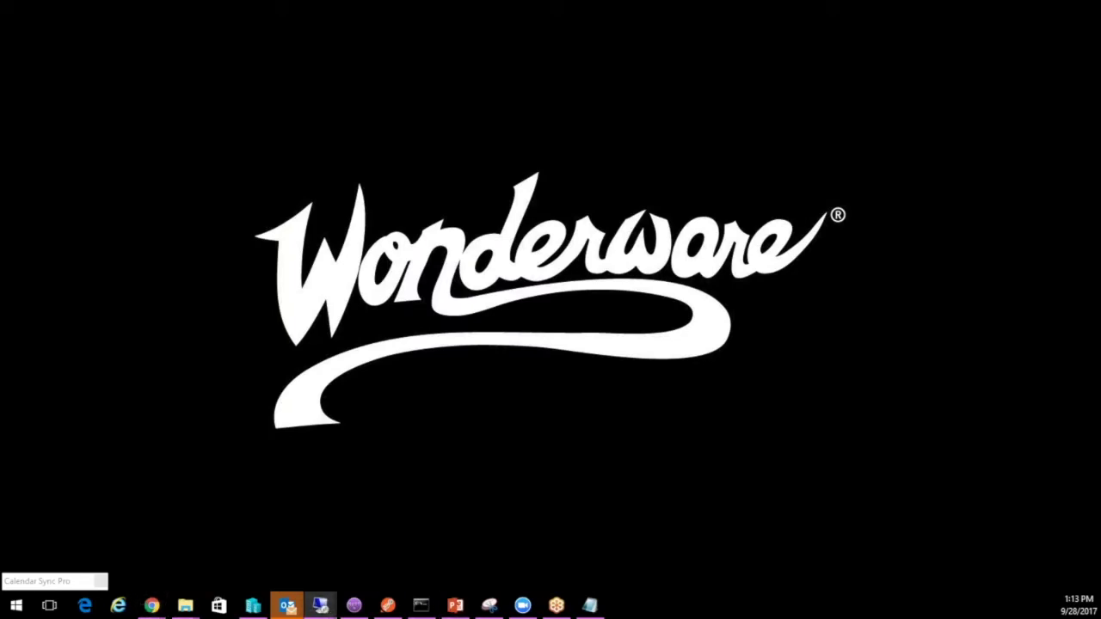
Minimize and restore the tag table window, then re-maximize the System Management Console
{"action": "left_click", "coordinate": [320, 605]}
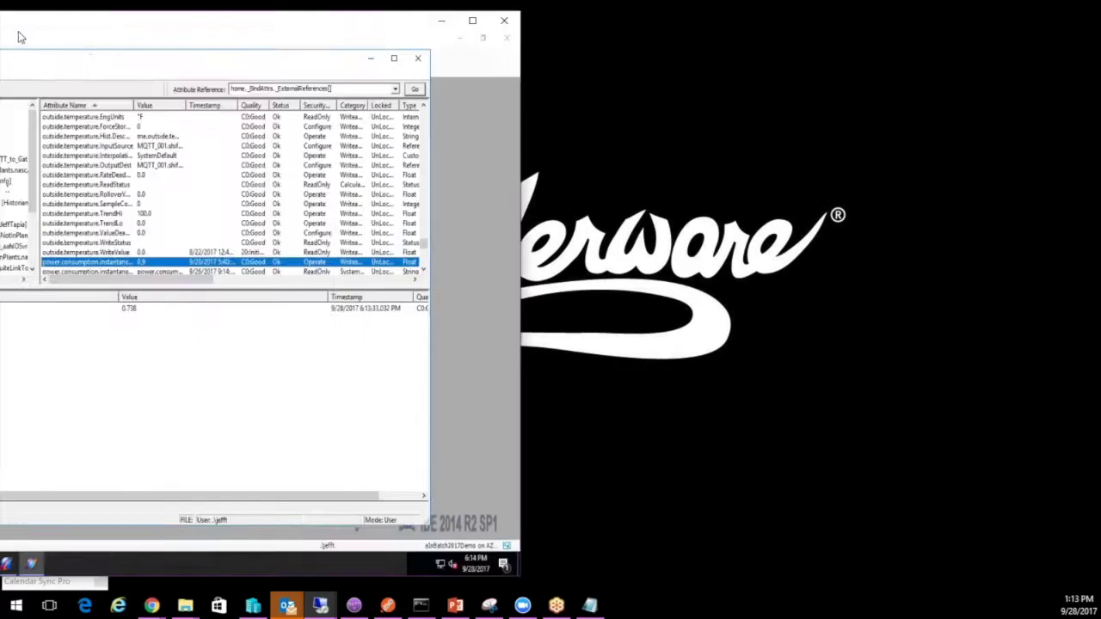
{"action": "left_click", "coordinate": [320, 606]}
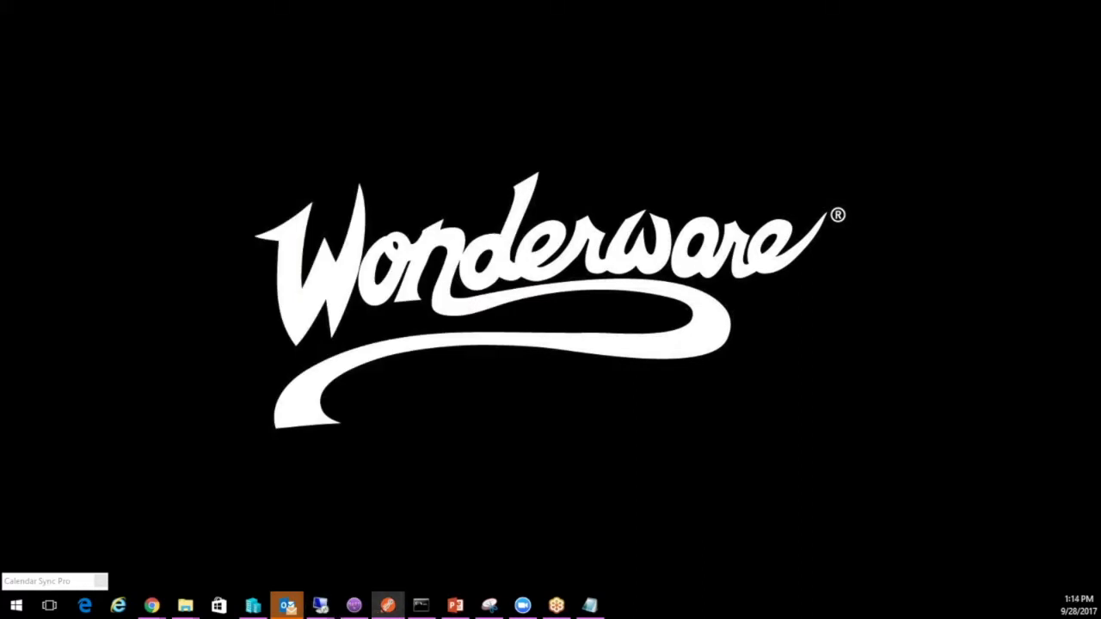
{"action": "left_click", "coordinate": [320, 606]}
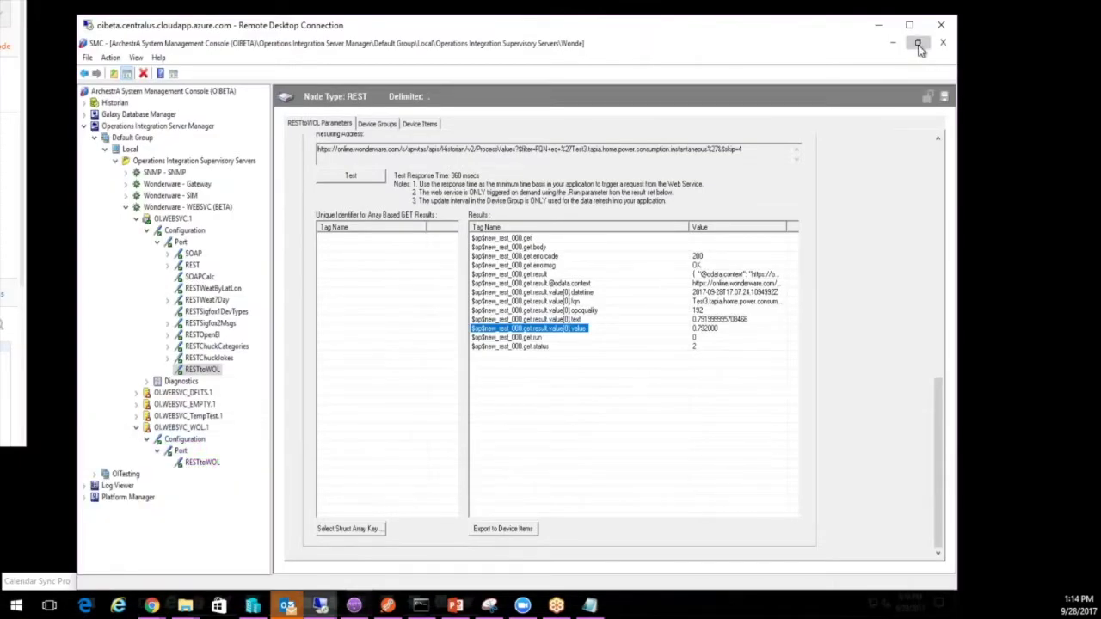
{"action": "left_click", "coordinate": [919, 45]}
{"action": "left_click", "coordinate": [919, 44]}
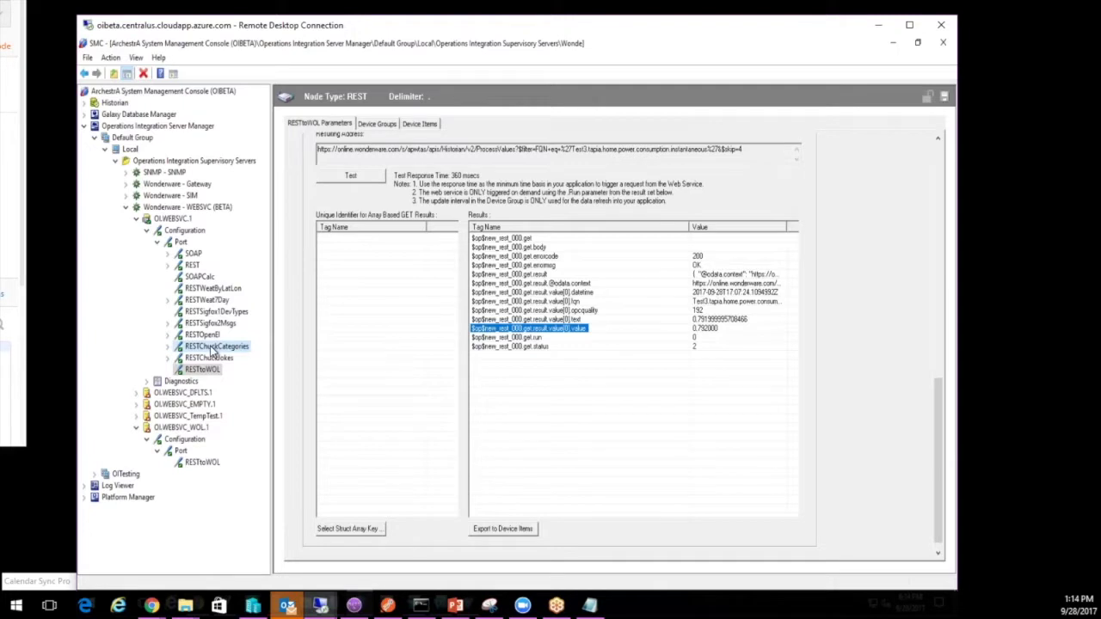
Try deleting the RESTtoWOL connection, accept the refusal error, and make the remote desktop full screen
{"action": "left_click", "coordinate": [213, 347]}
{"action": "left_click", "coordinate": [202, 369]}
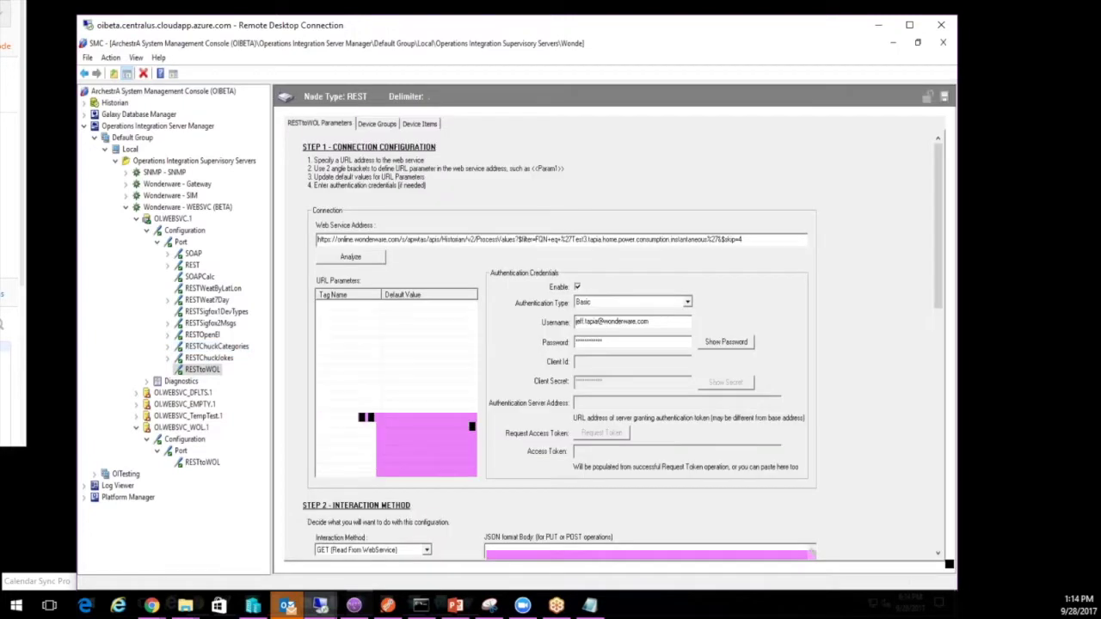
{"action": "right_click", "coordinate": [203, 369]}
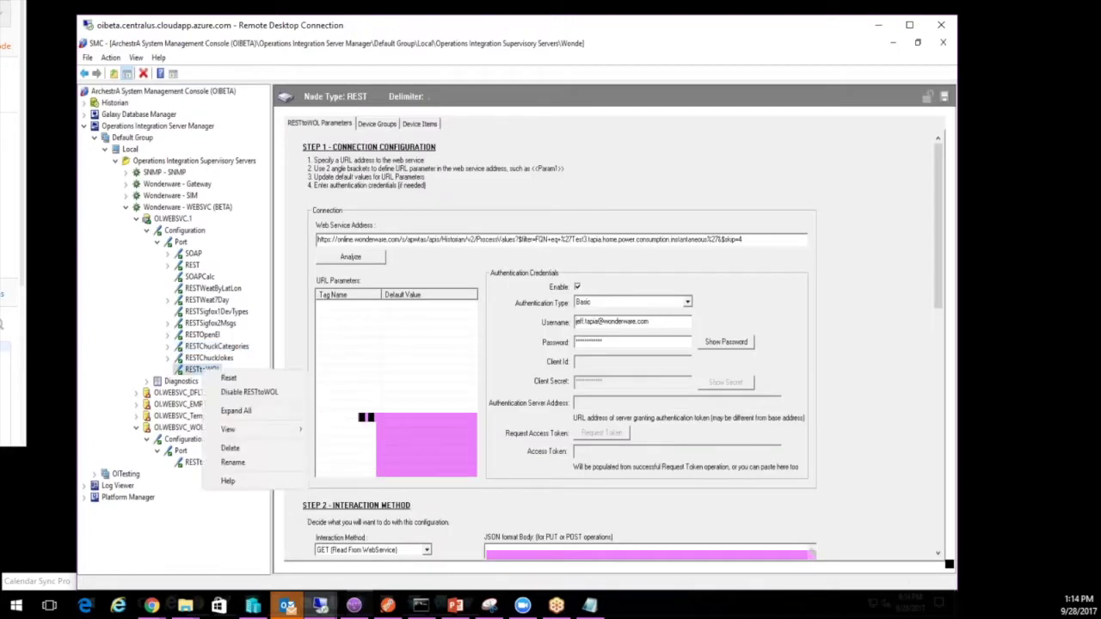
{"action": "left_click", "coordinate": [231, 448]}
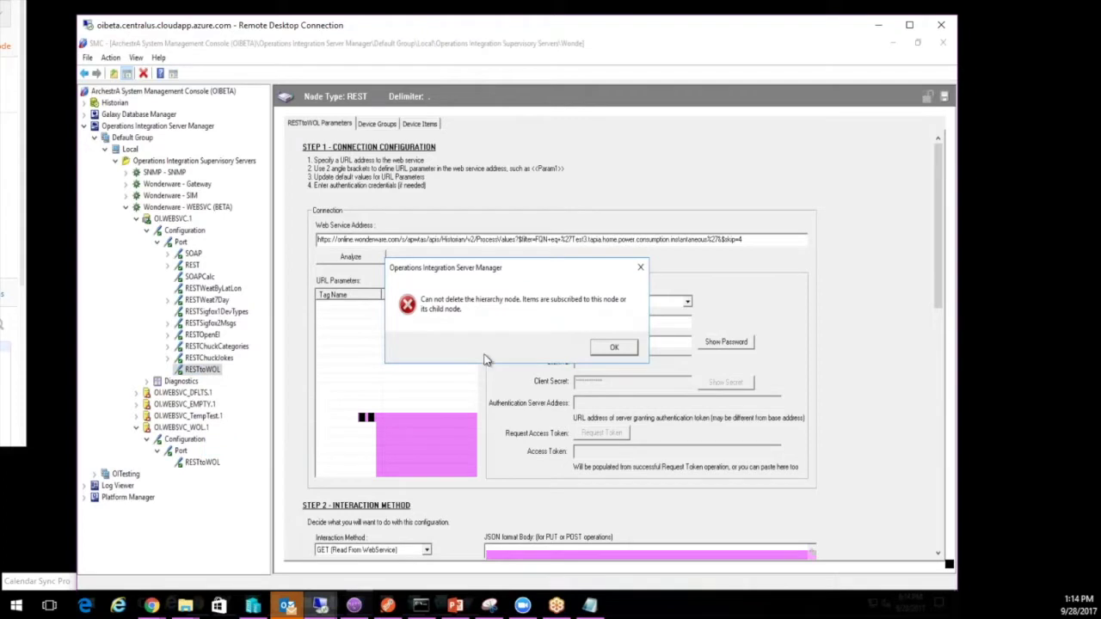
{"action": "left_click", "coordinate": [606, 347]}
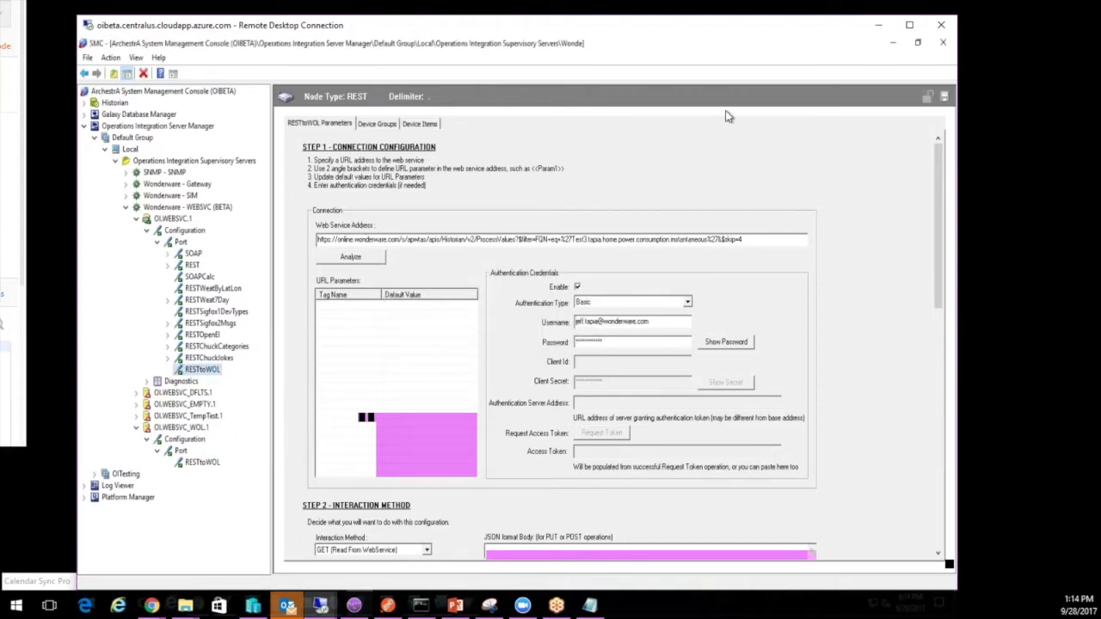
{"action": "double_click", "coordinate": [503, 32]}
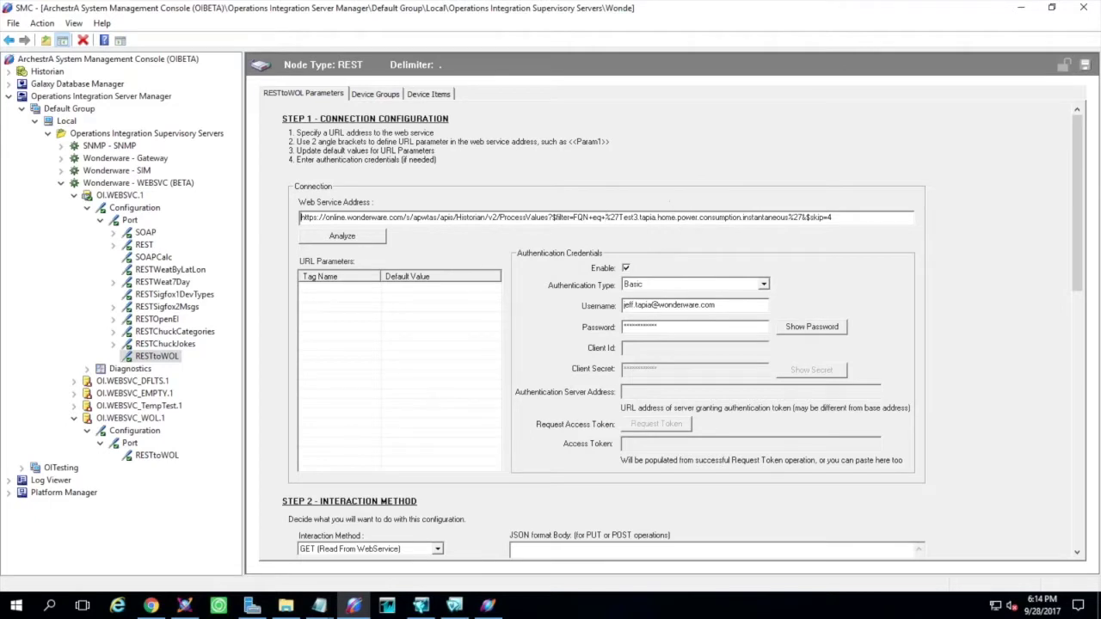
{"action": "left_click", "coordinate": [158, 609]}
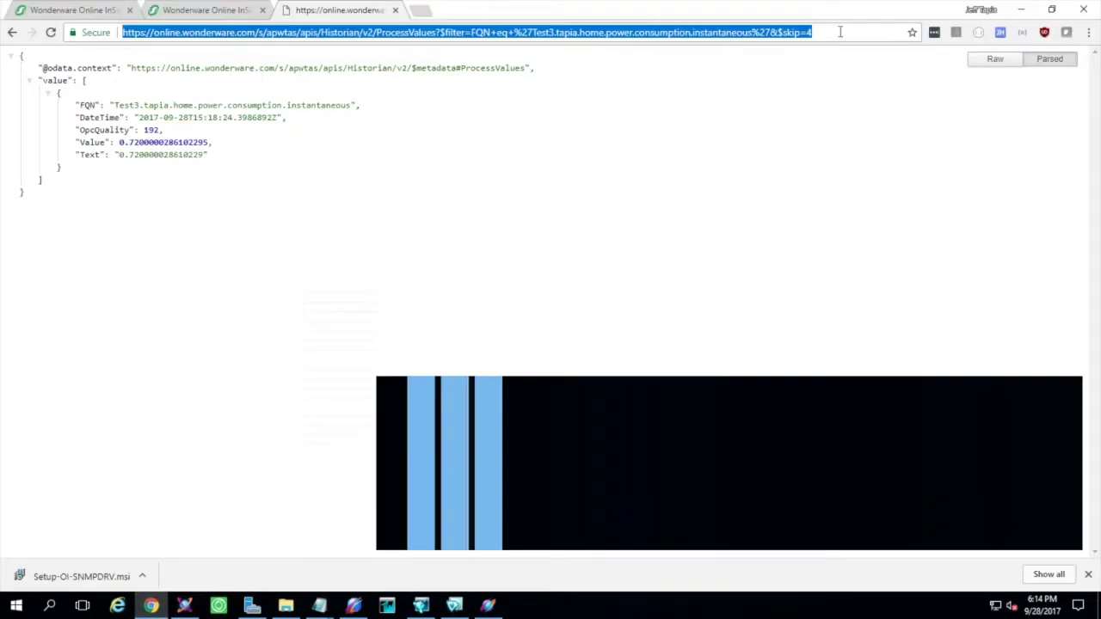
{"action": "left_click", "coordinate": [840, 32]}
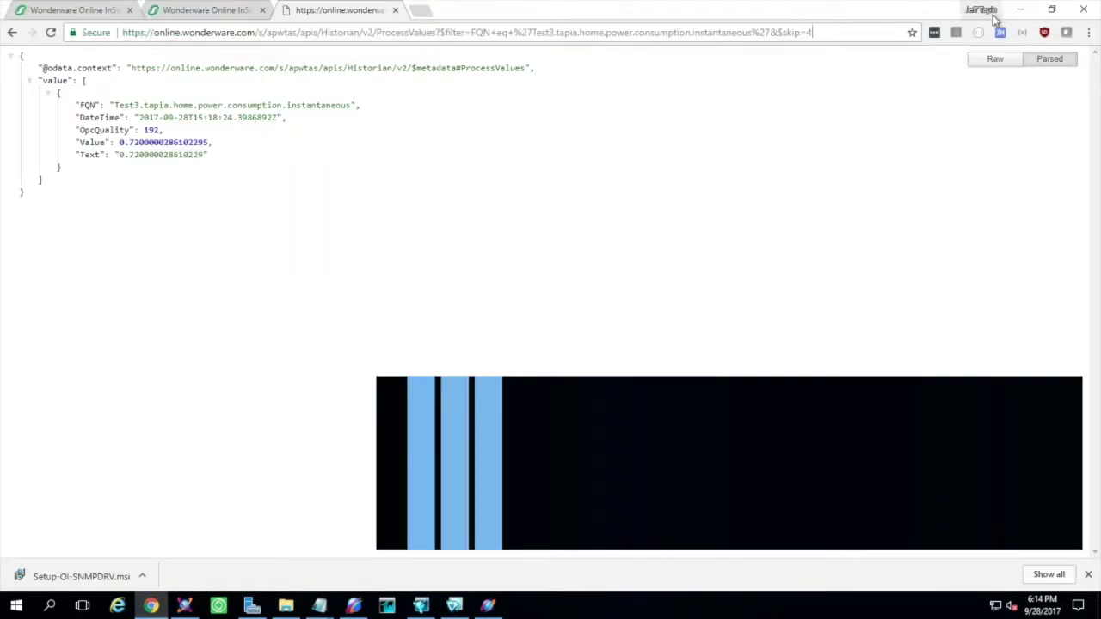
{"action": "left_click", "coordinate": [1020, 10]}
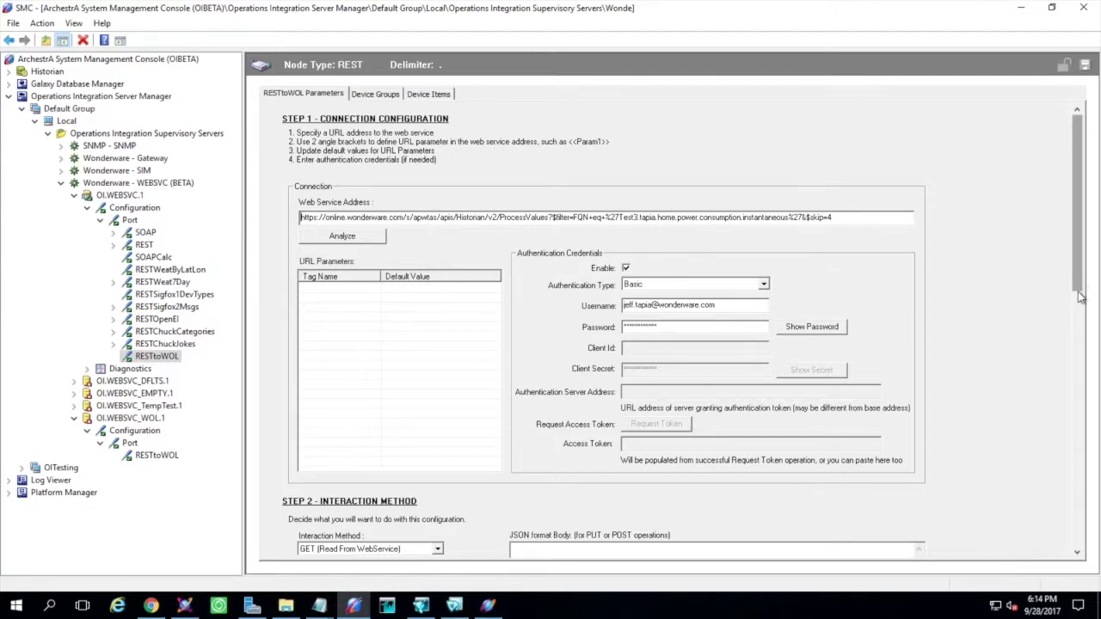
{"action": "left_click_drag", "start_coordinate": [1077, 292], "coordinate": [316, 189]}
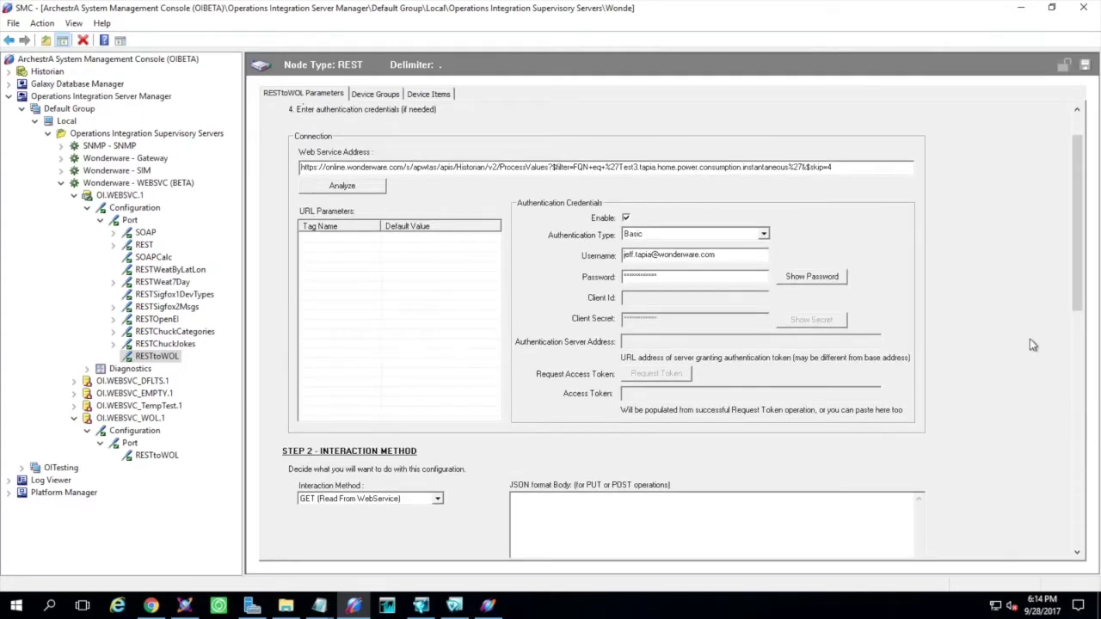
Run the RESTtoWOL Step 3 test and confirm it returns 200 with value 0.747000
{"action": "left_click", "coordinate": [1074, 320]}
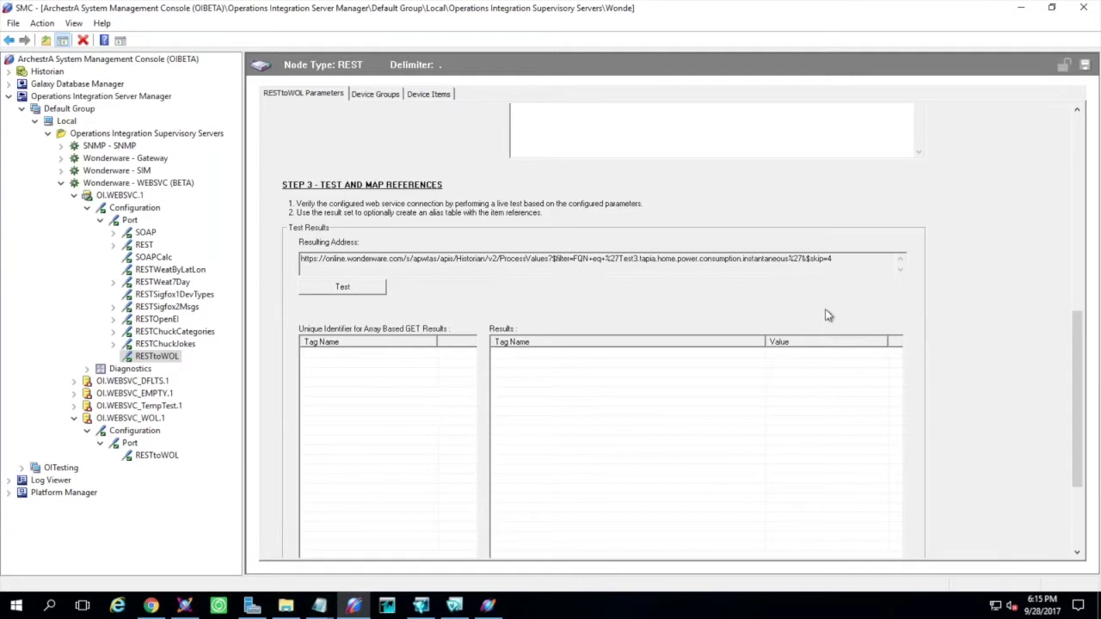
{"action": "left_click", "coordinate": [345, 288]}
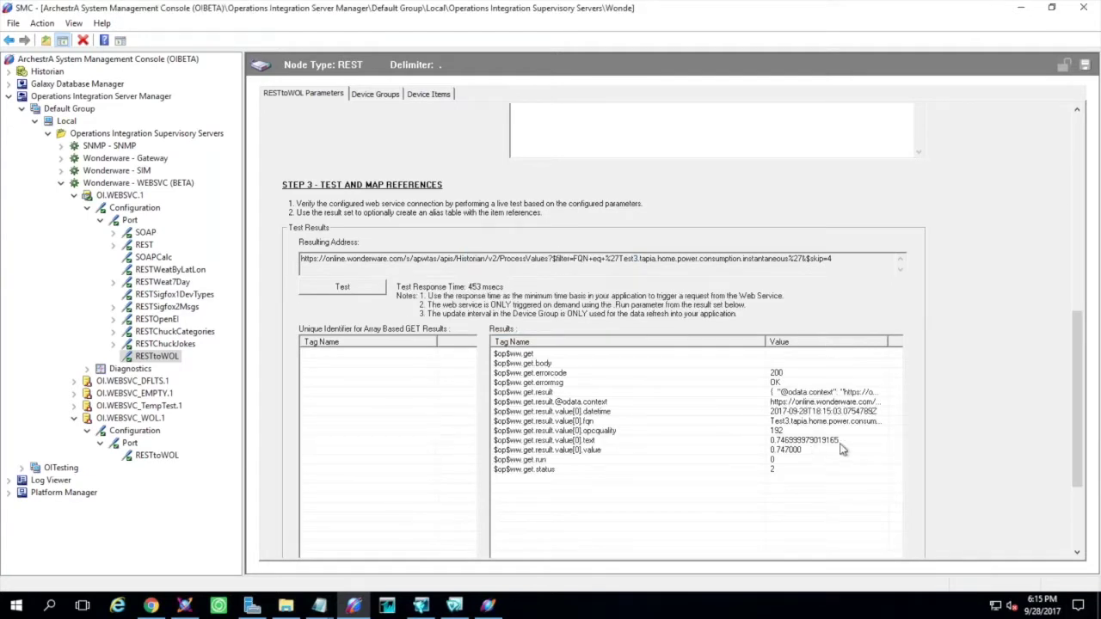
{"action": "left_click", "coordinate": [790, 453]}
{"action": "right_click", "coordinate": [129, 221]}
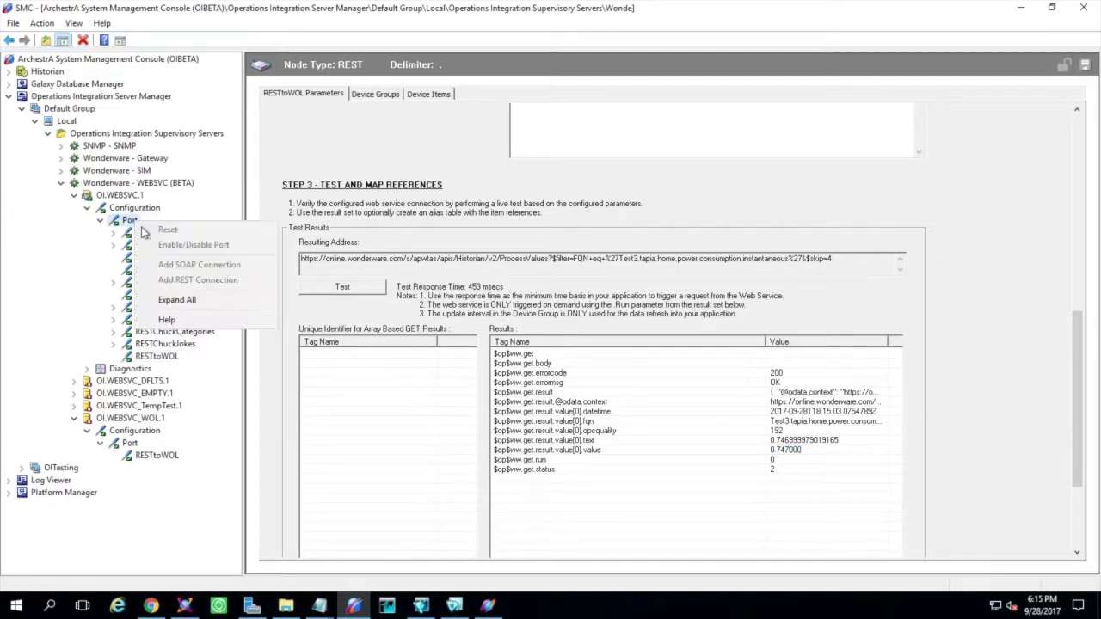
{"action": "left_click", "coordinate": [128, 209]}
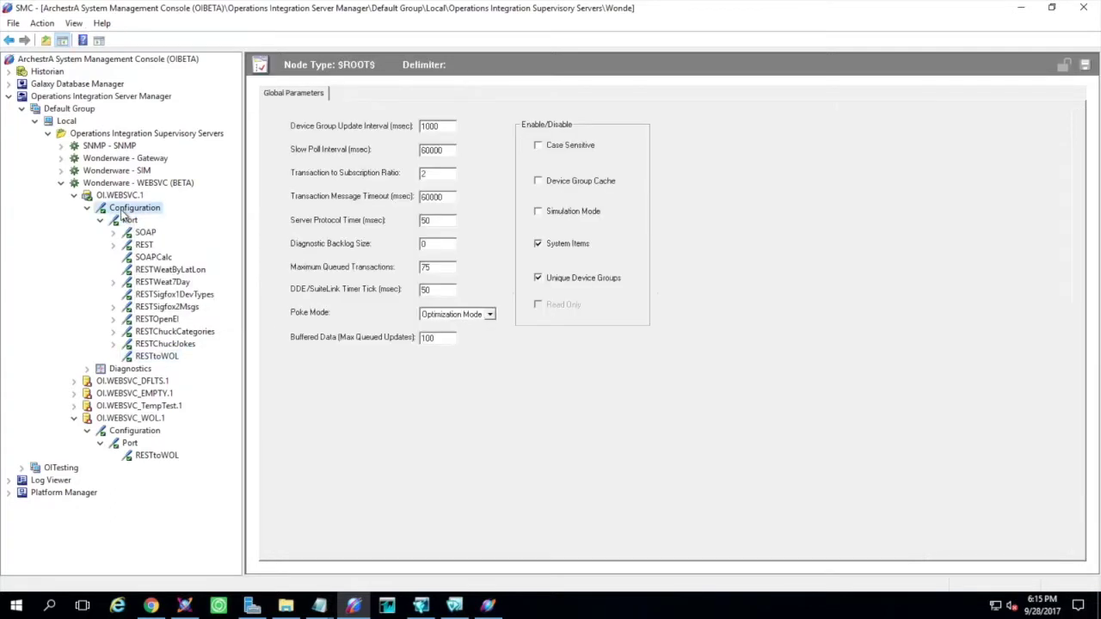
{"action": "left_click", "coordinate": [111, 197]}
{"action": "right_click", "coordinate": [111, 202]}
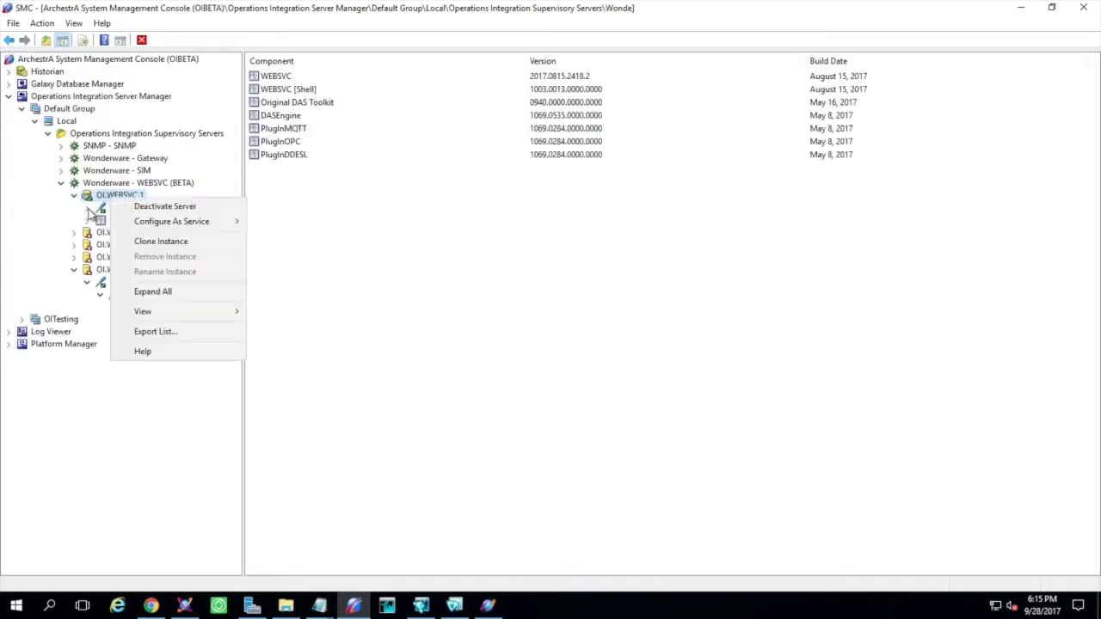
{"action": "key", "text": "Escape"}
{"action": "left_click", "coordinate": [101, 221]}
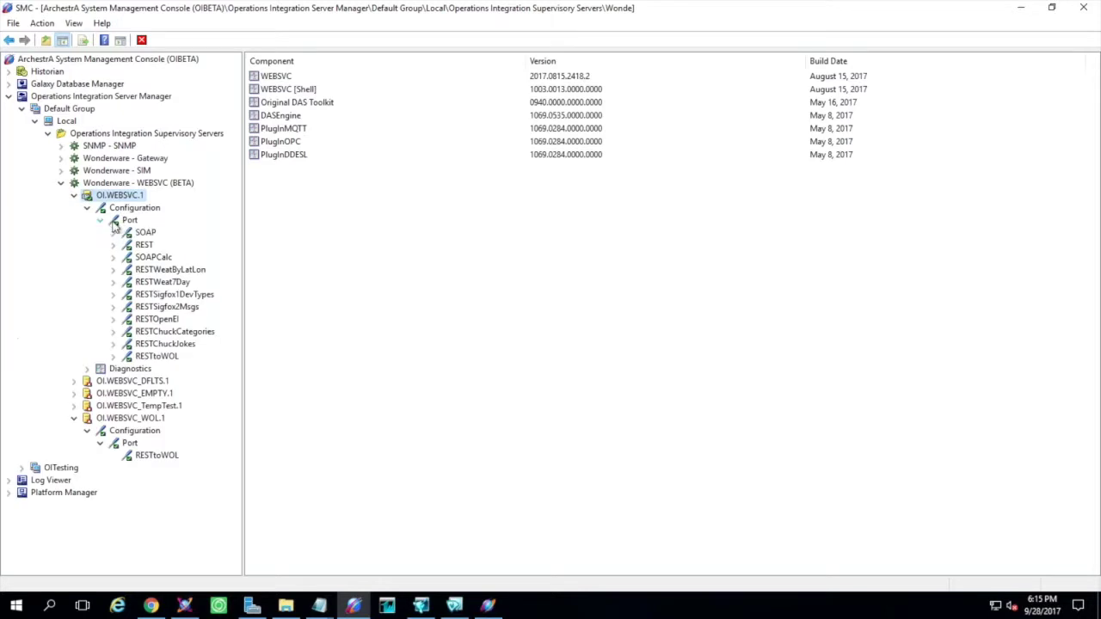
{"action": "right_click", "coordinate": [126, 222]}
{"action": "left_click", "coordinate": [126, 222]}
{"action": "right_click", "coordinate": [123, 223]}
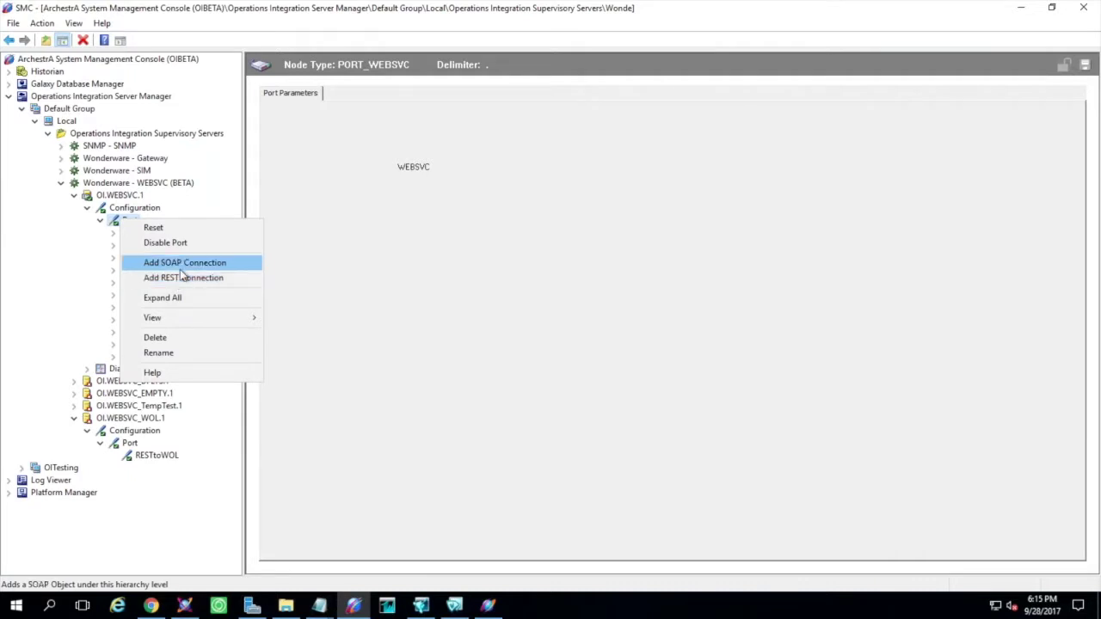
{"action": "left_click", "coordinate": [479, 293]}
{"action": "left_click", "coordinate": [148, 356]}
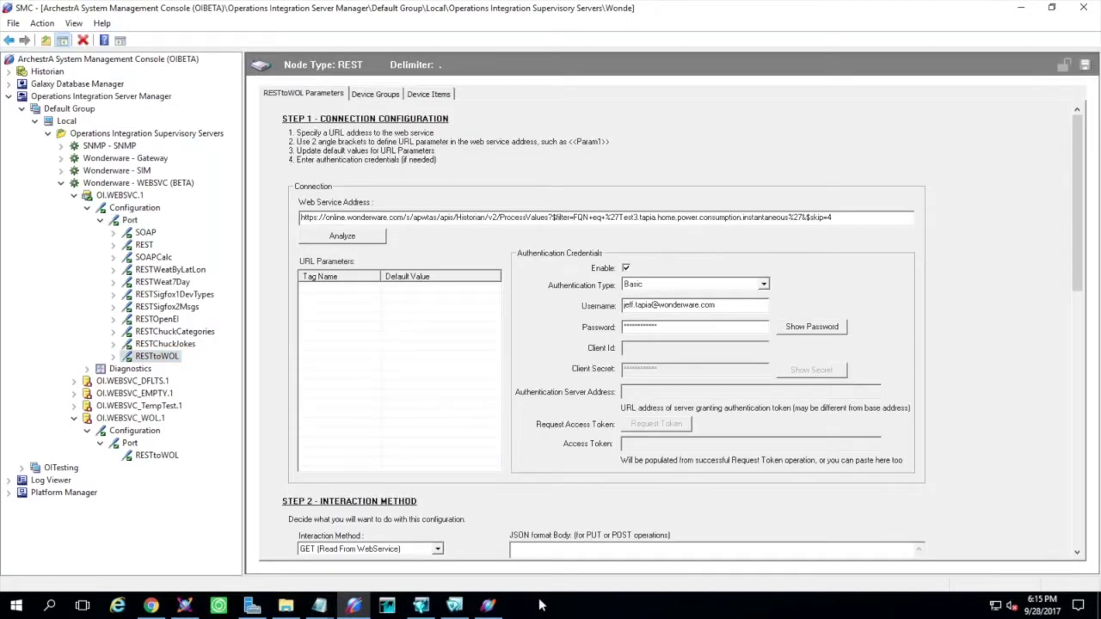
Shut down InTouch WindowViewer from its taskbar entry
{"action": "mouse_move", "coordinate": [454, 608]}
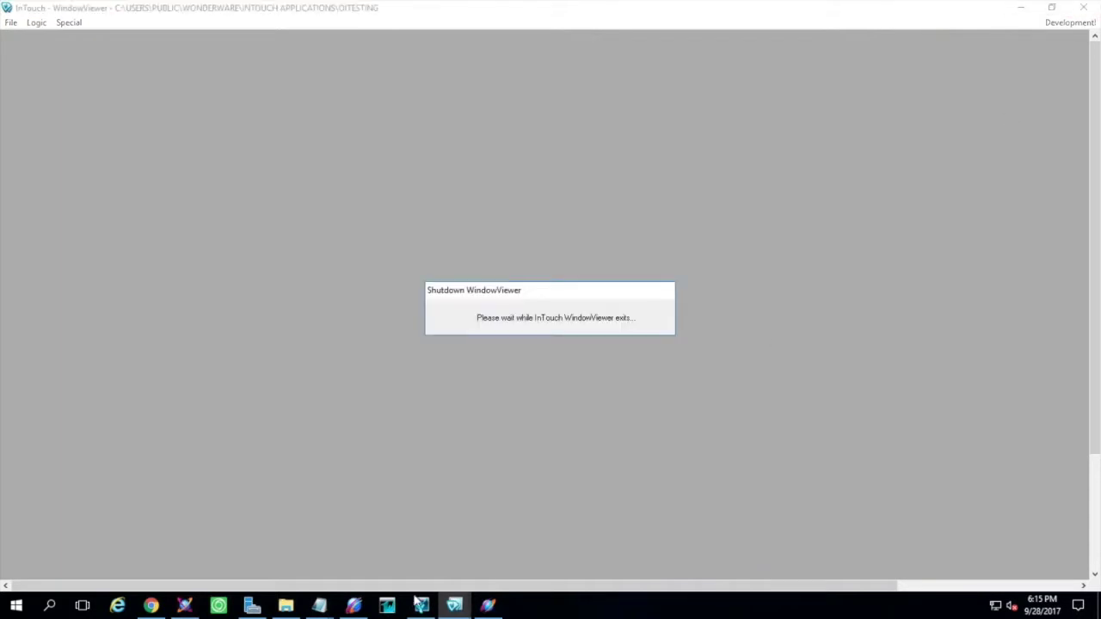
In WindowMaker, inspect Text3's Value Display animation on Window02 and cancel without changes
{"action": "left_click", "coordinate": [420, 607]}
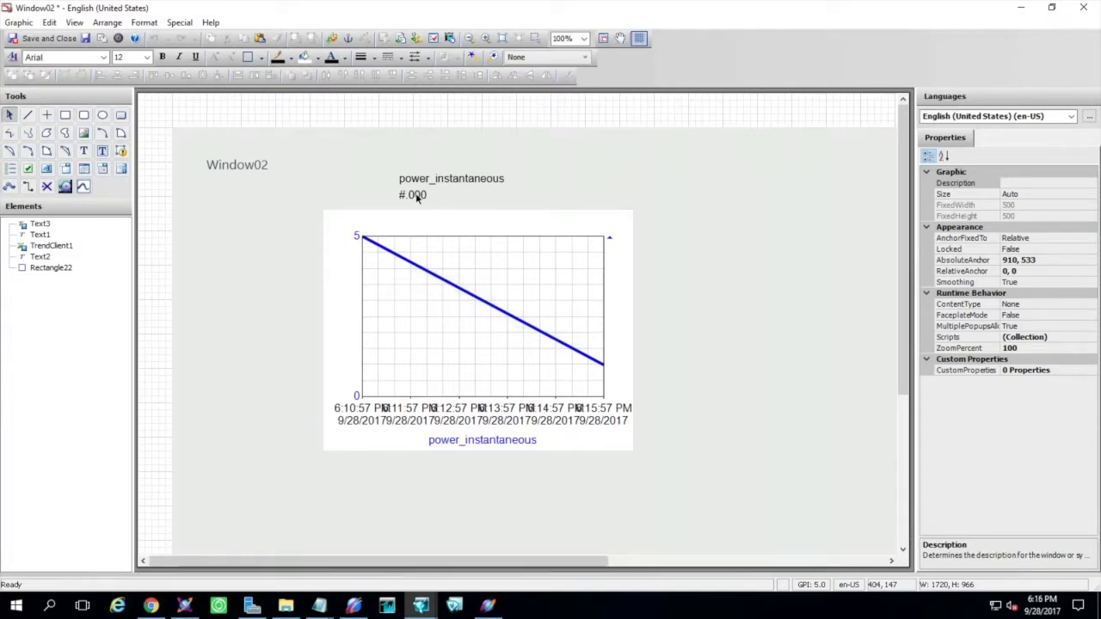
{"action": "double_click", "coordinate": [416, 192]}
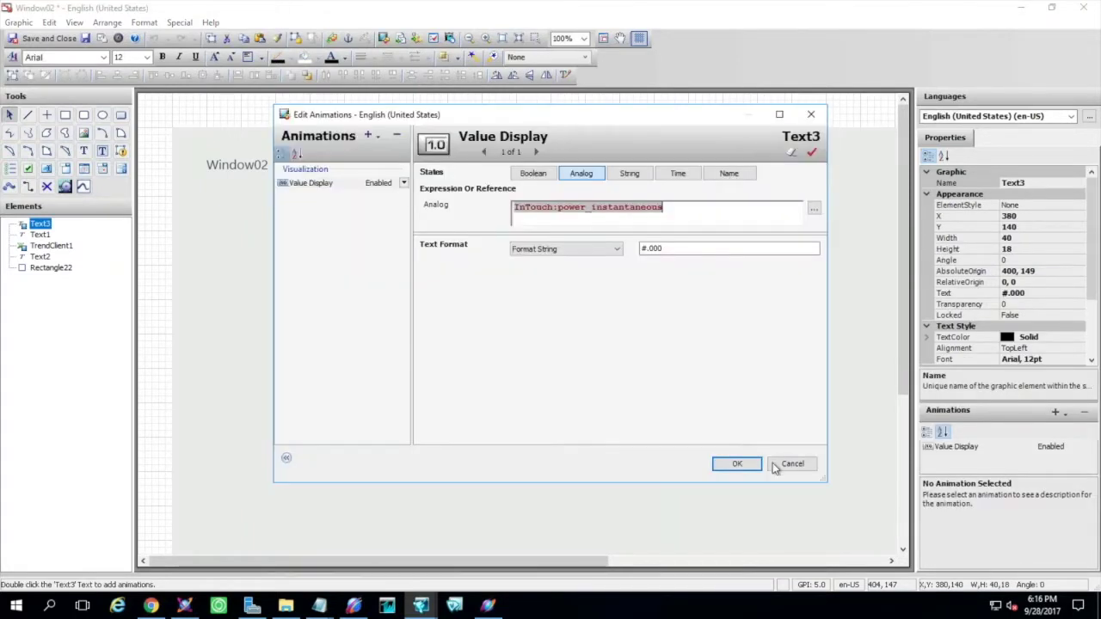
{"action": "left_click", "coordinate": [778, 465]}
{"action": "left_click", "coordinate": [439, 106]}
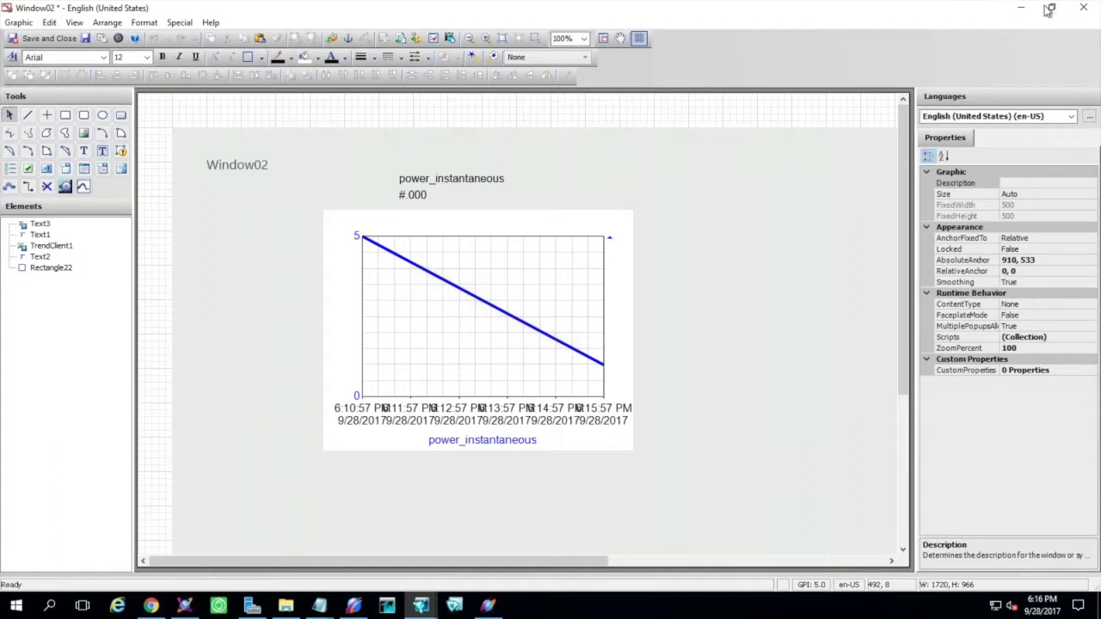
Save and close Window02, then view power_instantaneous's item reference in the Tagname Dictionary
{"action": "left_click", "coordinate": [1083, 8]}
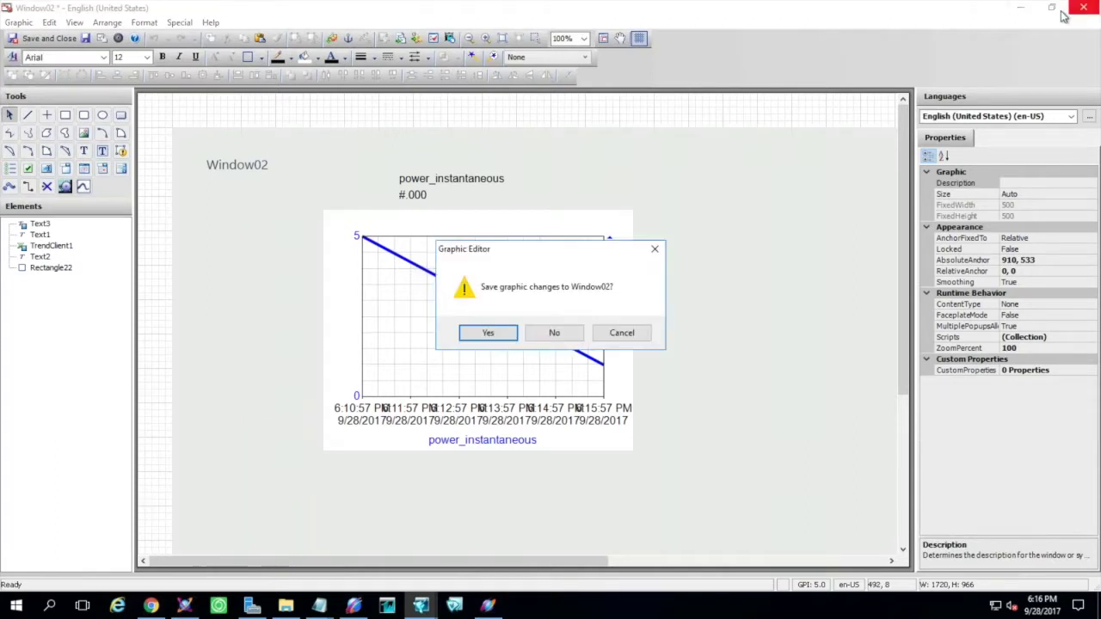
{"action": "left_click", "coordinate": [488, 334]}
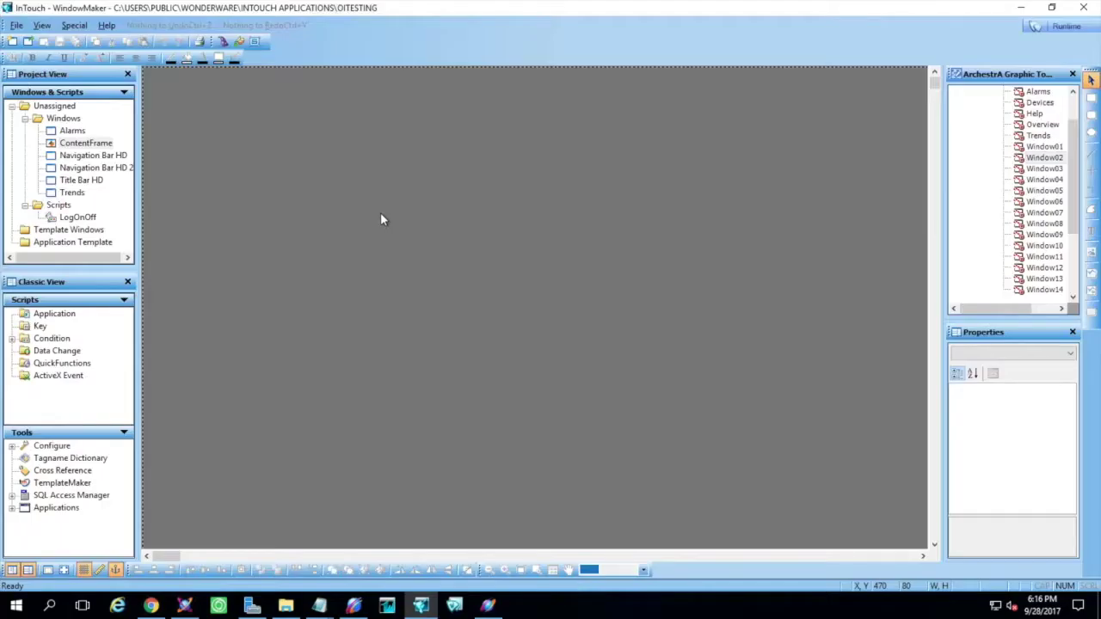
{"action": "key", "text": "ctrl+t"}
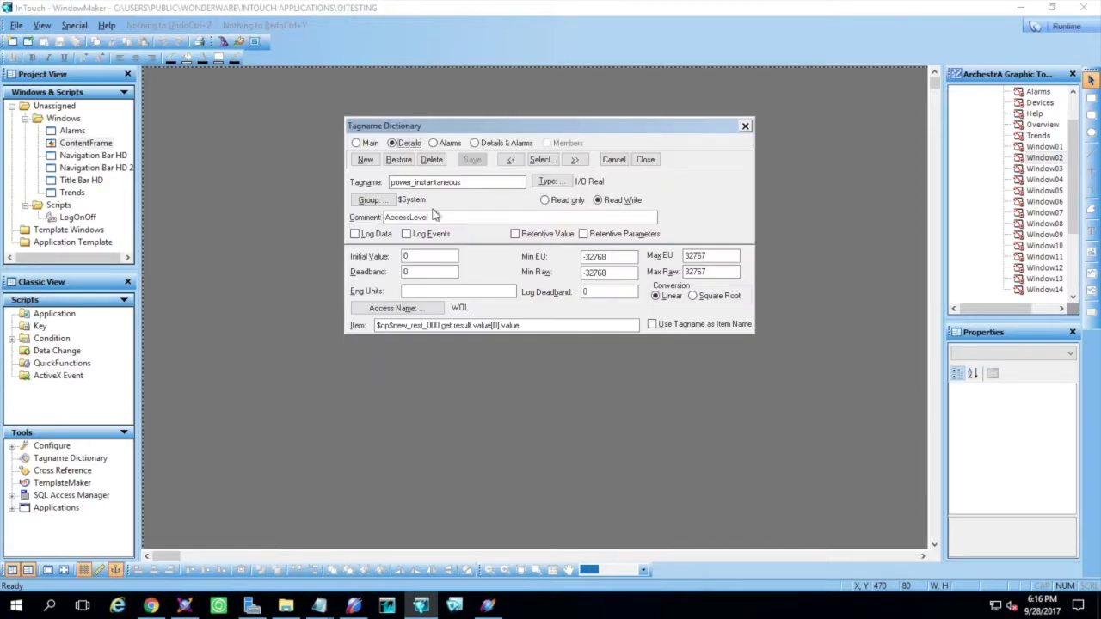
{"action": "left_click", "coordinate": [535, 327]}
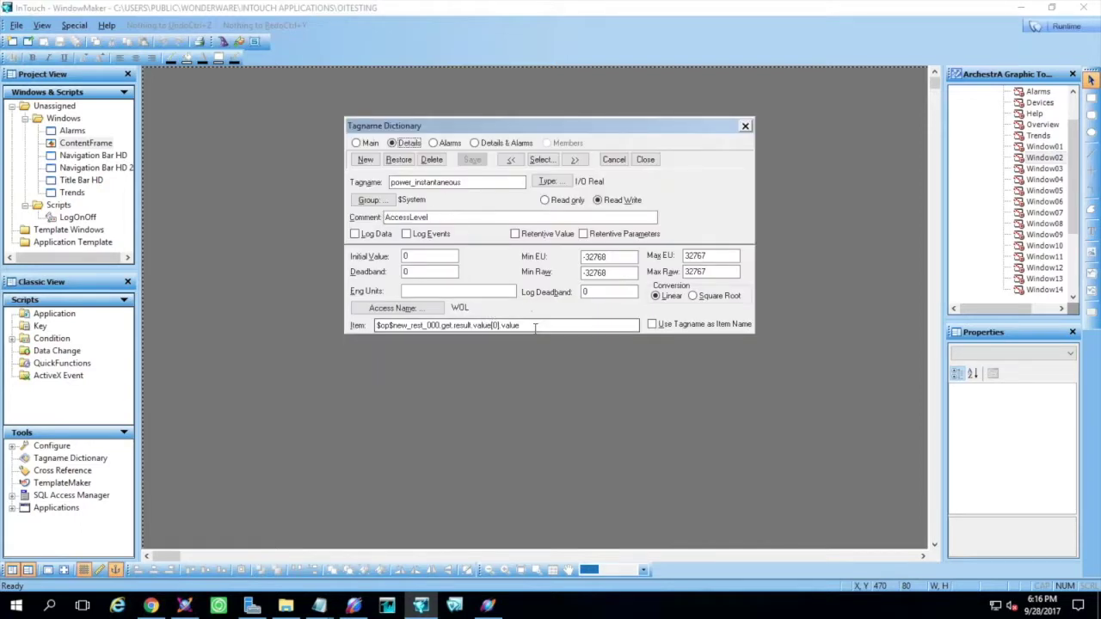
Check the WOL access name uses application WEBSVC and topic RESTtoWOL_Topic_0, leaving it unchanged
{"action": "left_click", "coordinate": [392, 308]}
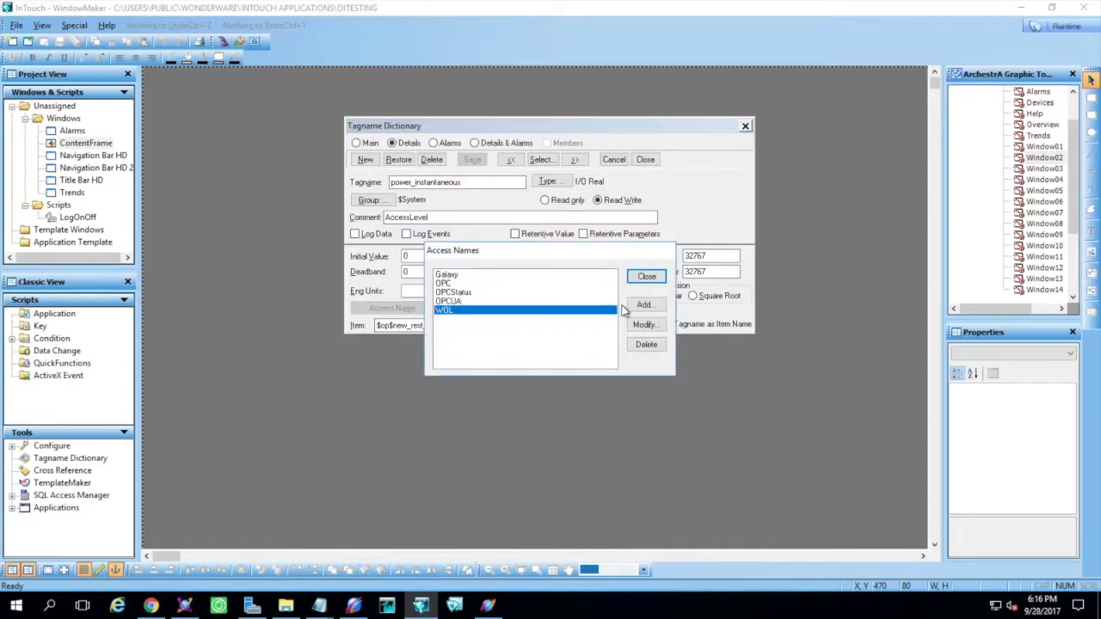
{"action": "left_click", "coordinate": [644, 324]}
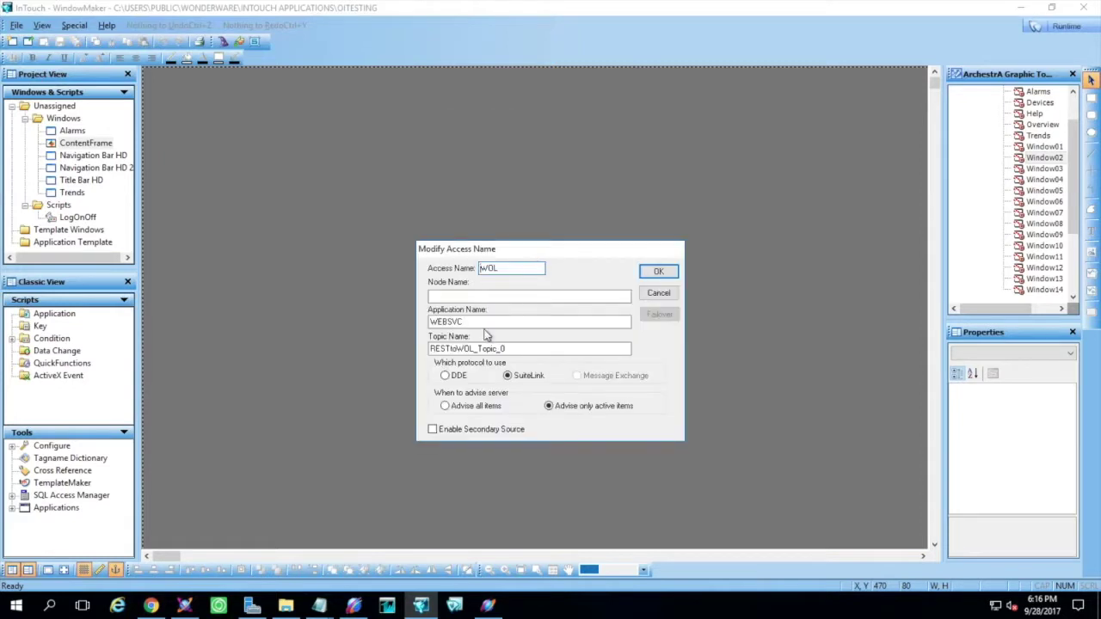
{"action": "left_click_drag", "start_coordinate": [471, 322], "coordinate": [418, 318]}
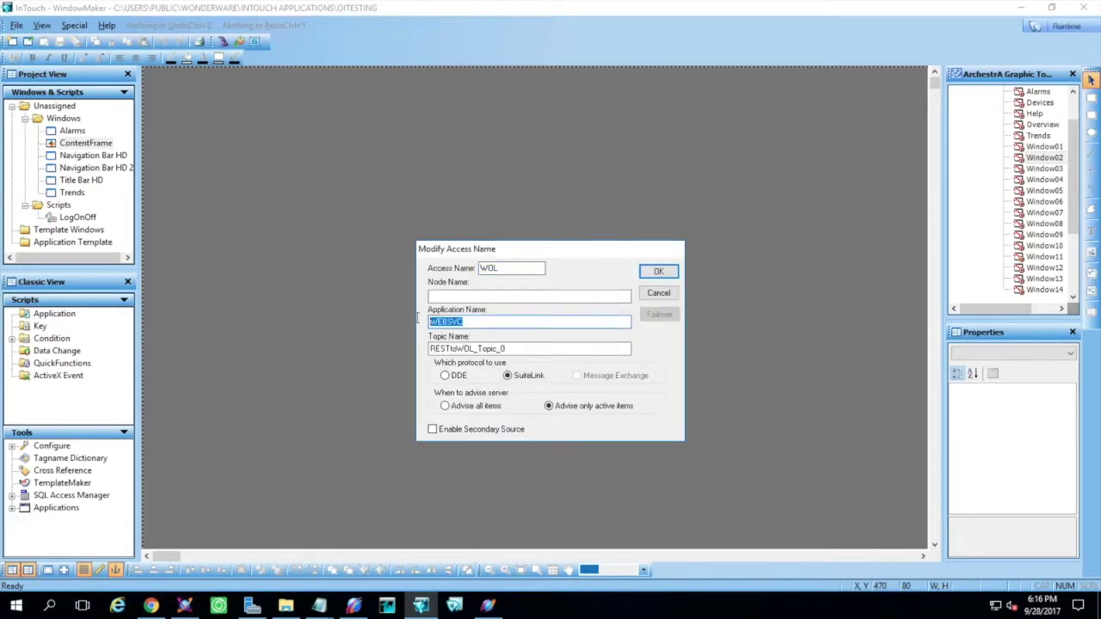
{"action": "left_click_drag", "start_coordinate": [512, 349], "coordinate": [428, 351]}
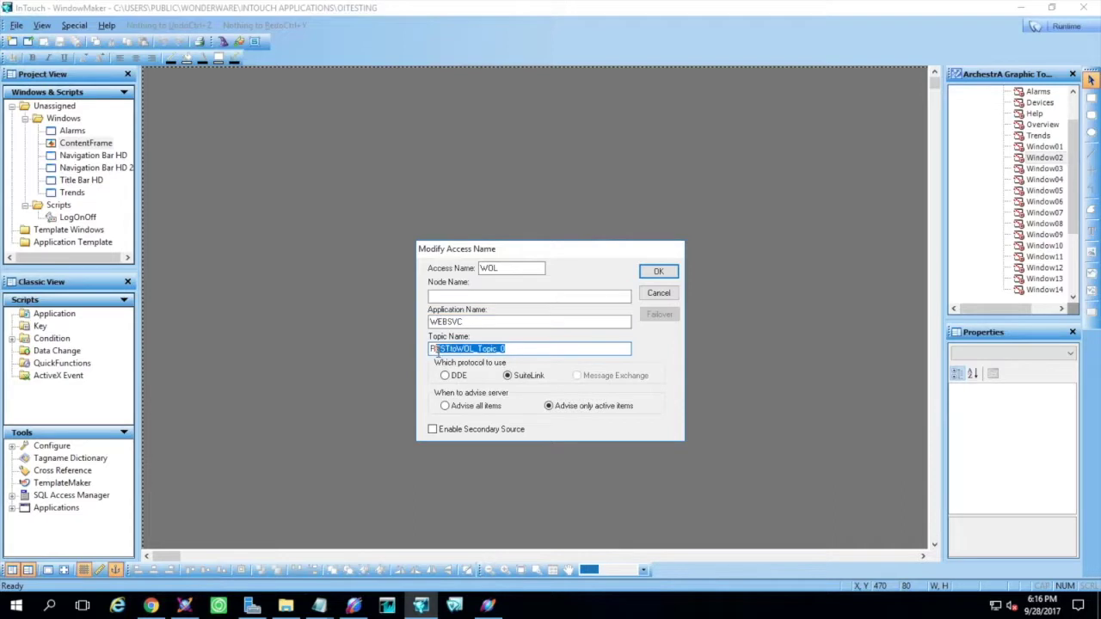
{"action": "left_click", "coordinate": [516, 349]}
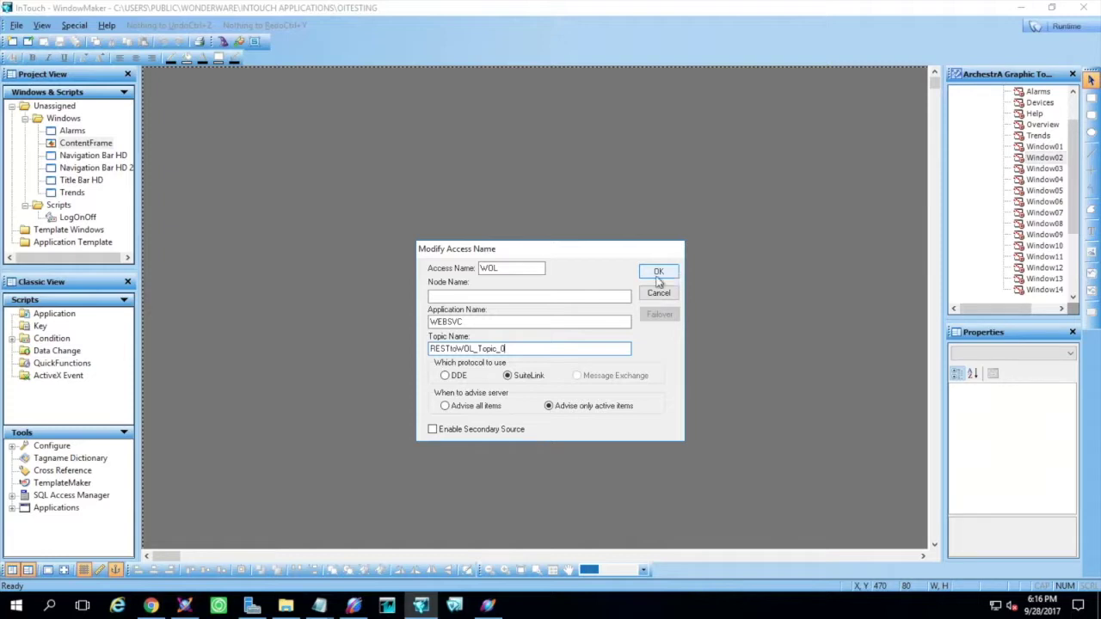
{"action": "left_click", "coordinate": [461, 321]}
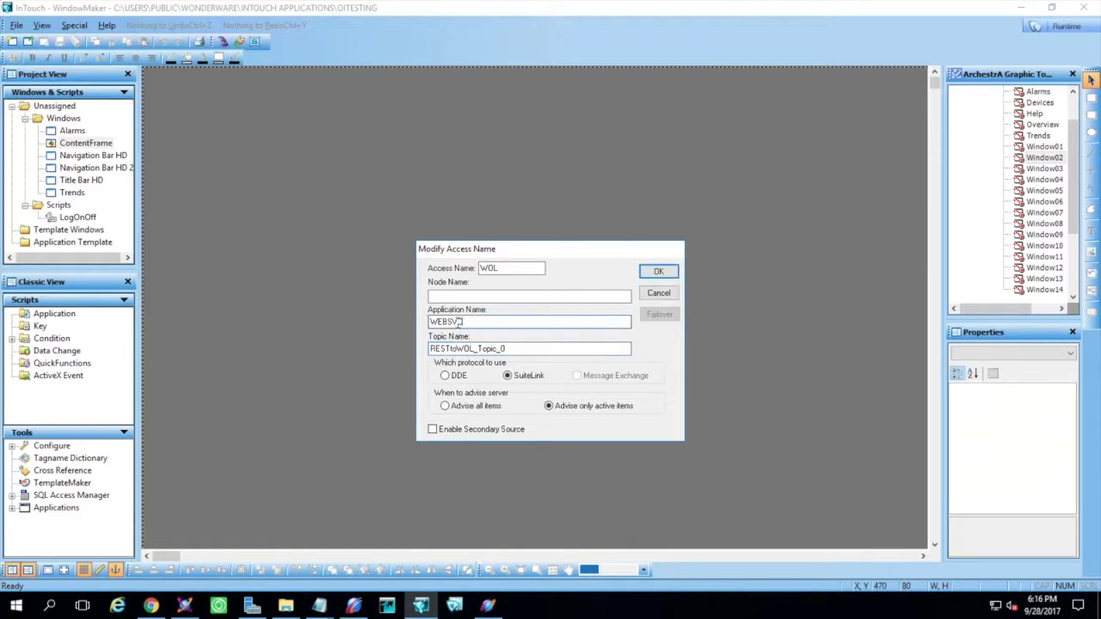
{"action": "left_click_drag", "start_coordinate": [437, 321], "coordinate": [468, 318]}
{"action": "key", "text": "Escape"}
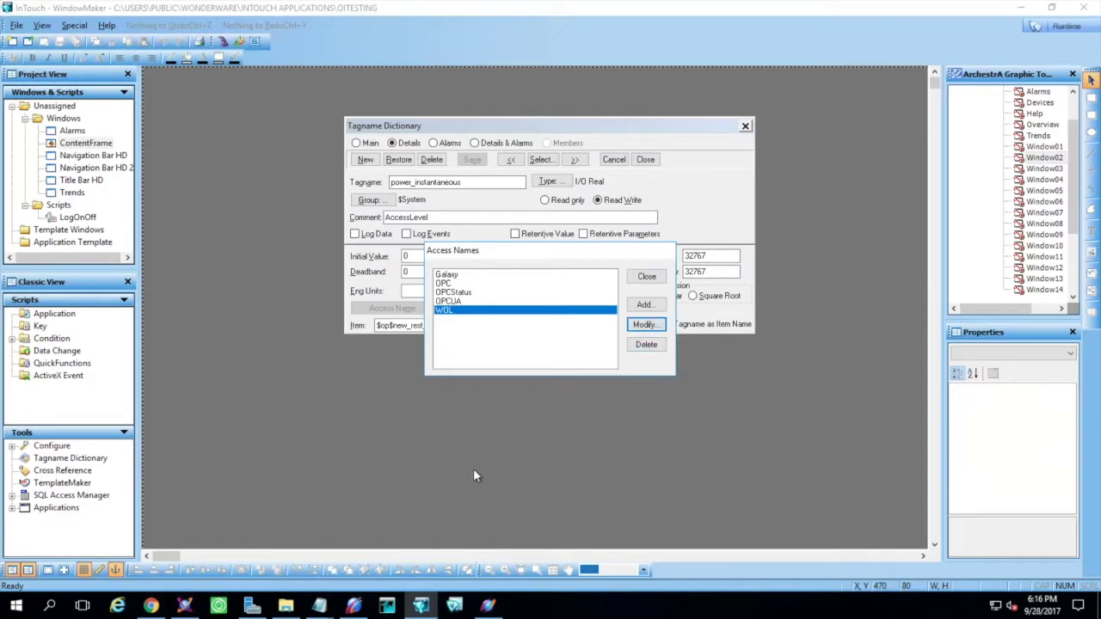
{"action": "left_click", "coordinate": [353, 606]}
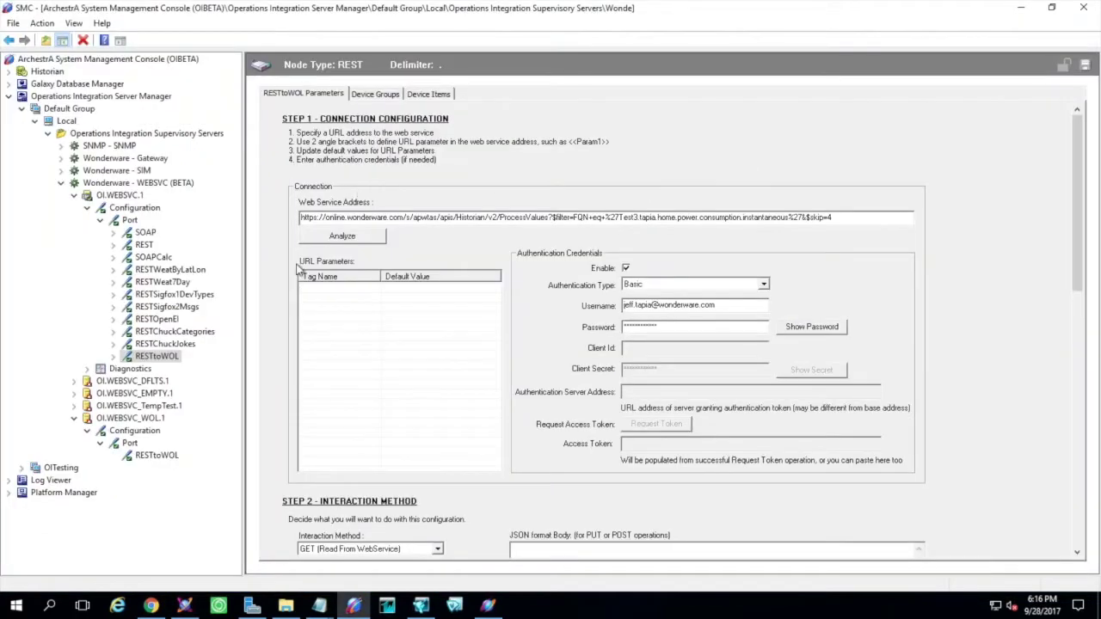
Confirm the RESTtoWOL_Topic_0 device group's 1000 ms update interval, then return to WindowMaker's Access Names
{"action": "left_click", "coordinate": [361, 93]}
{"action": "left_click", "coordinate": [349, 129]}
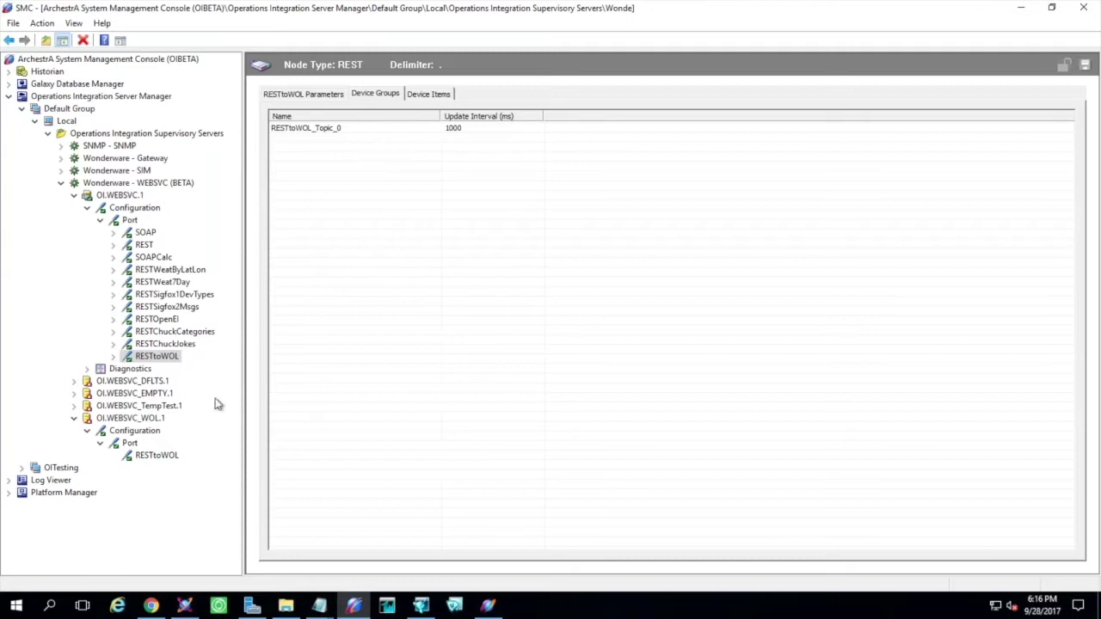
{"action": "left_click", "coordinate": [309, 95]}
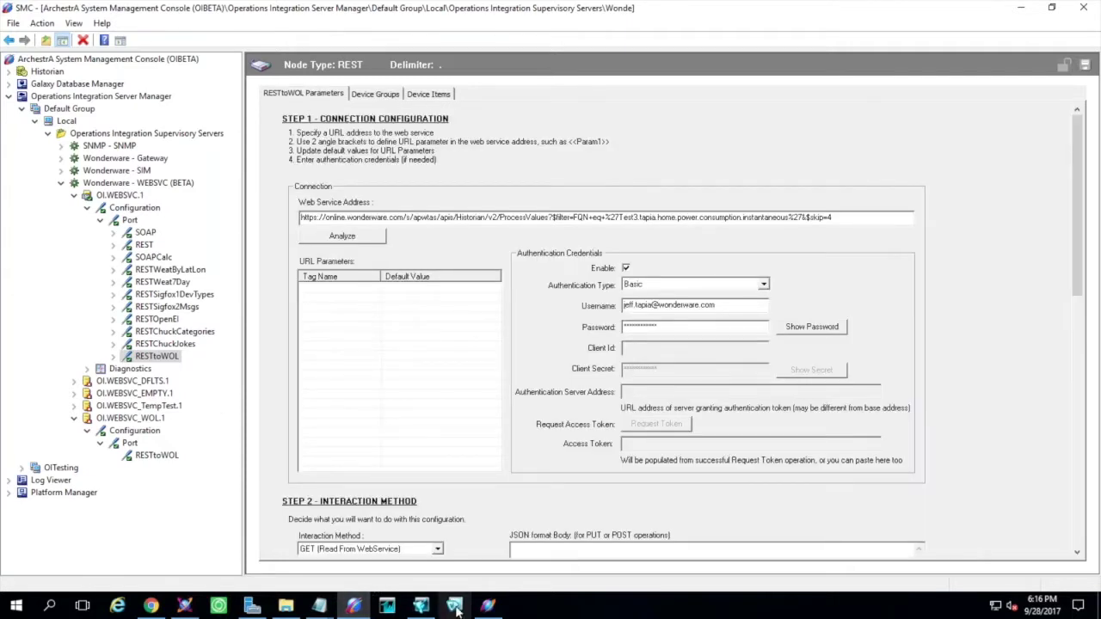
{"action": "left_click", "coordinate": [423, 605]}
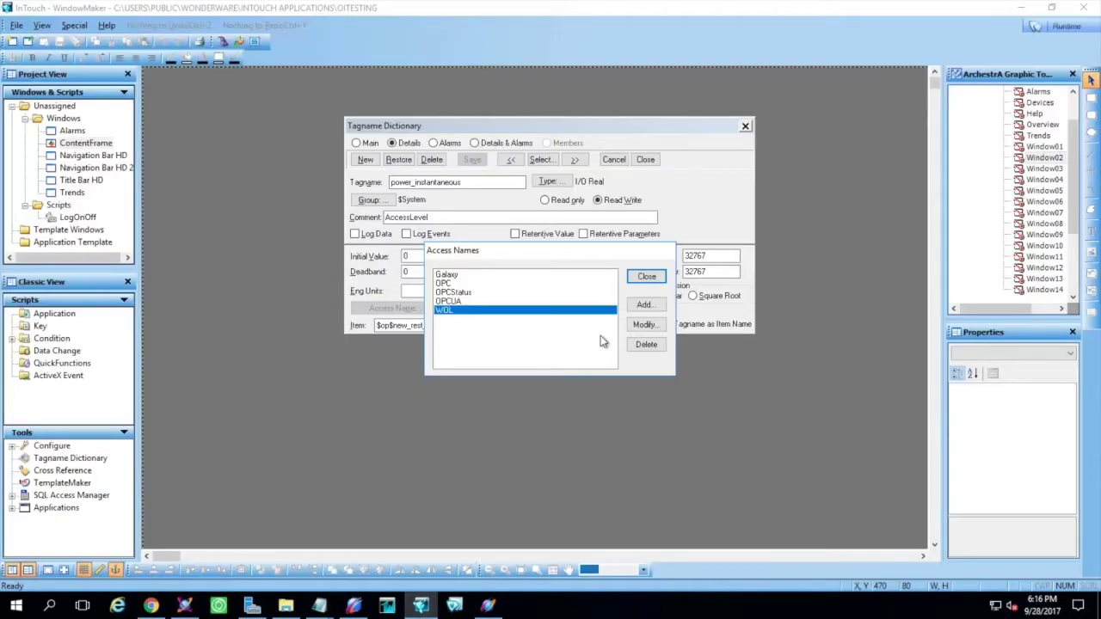
Reopen the WOL access name, confirm it with OK, and close the Access Names list
{"action": "left_click", "coordinate": [646, 325]}
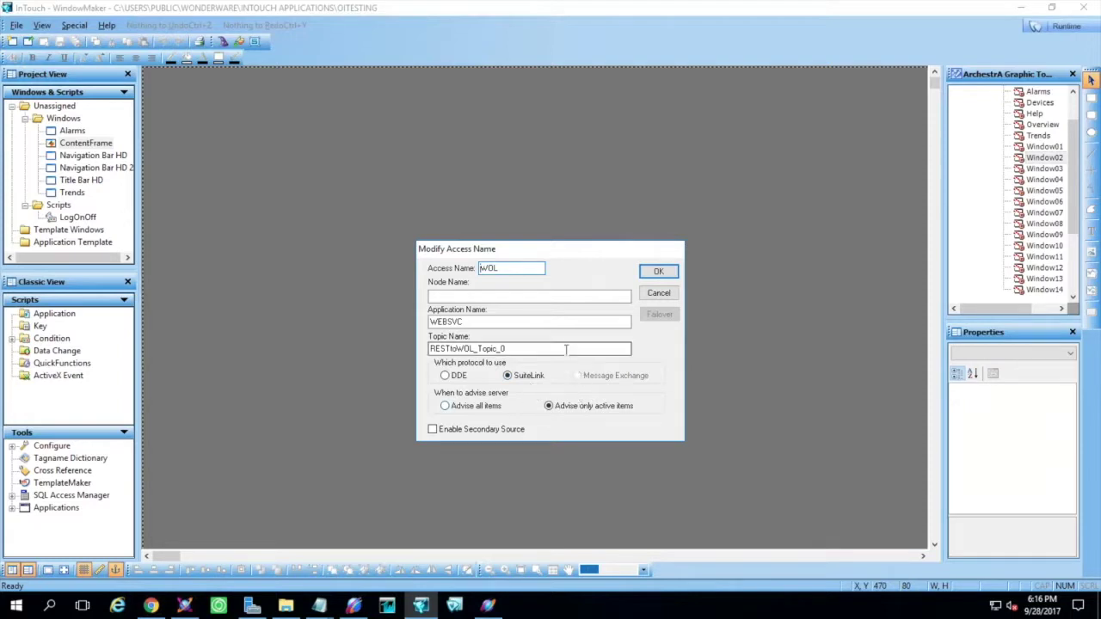
{"action": "left_click", "coordinate": [657, 274]}
{"action": "left_click", "coordinate": [644, 274]}
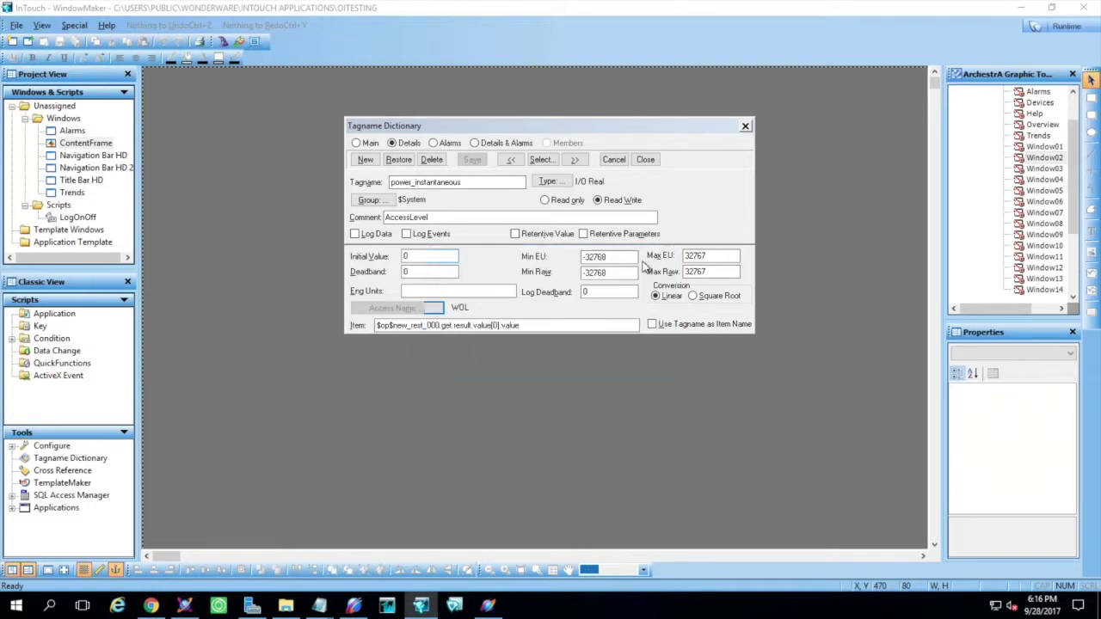
Check power_instantaneous reads item $op$new_rest_000.get.result.value[0].value in the Tagname Dictionary
{"action": "left_click", "coordinate": [460, 183]}
{"action": "left_click_drag", "start_coordinate": [362, 184], "coordinate": [362, 185]}
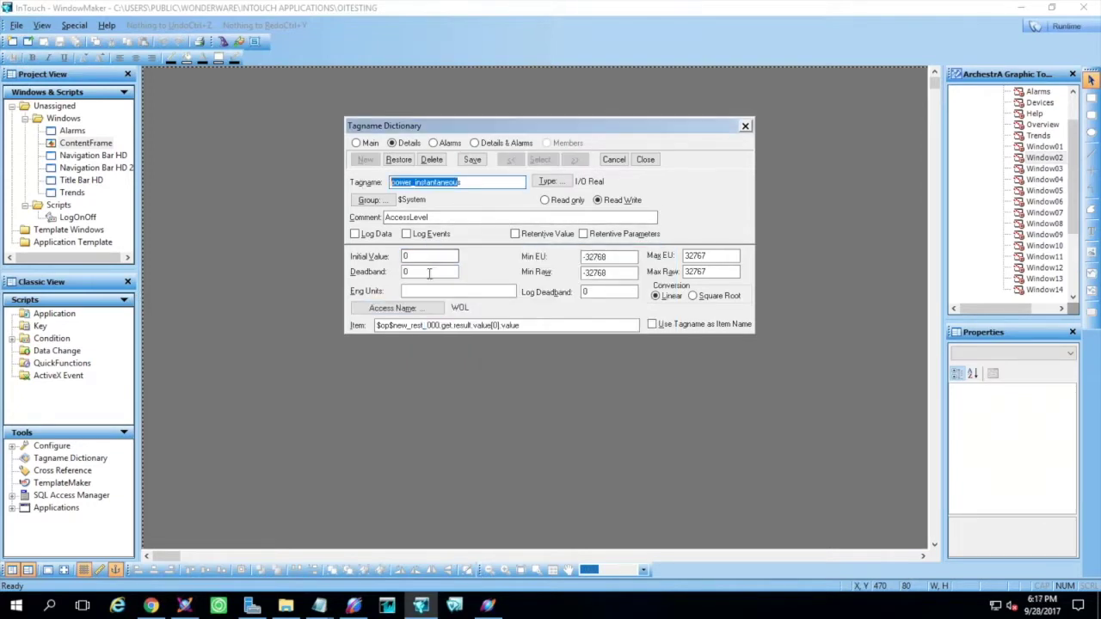
{"action": "left_click", "coordinate": [492, 325]}
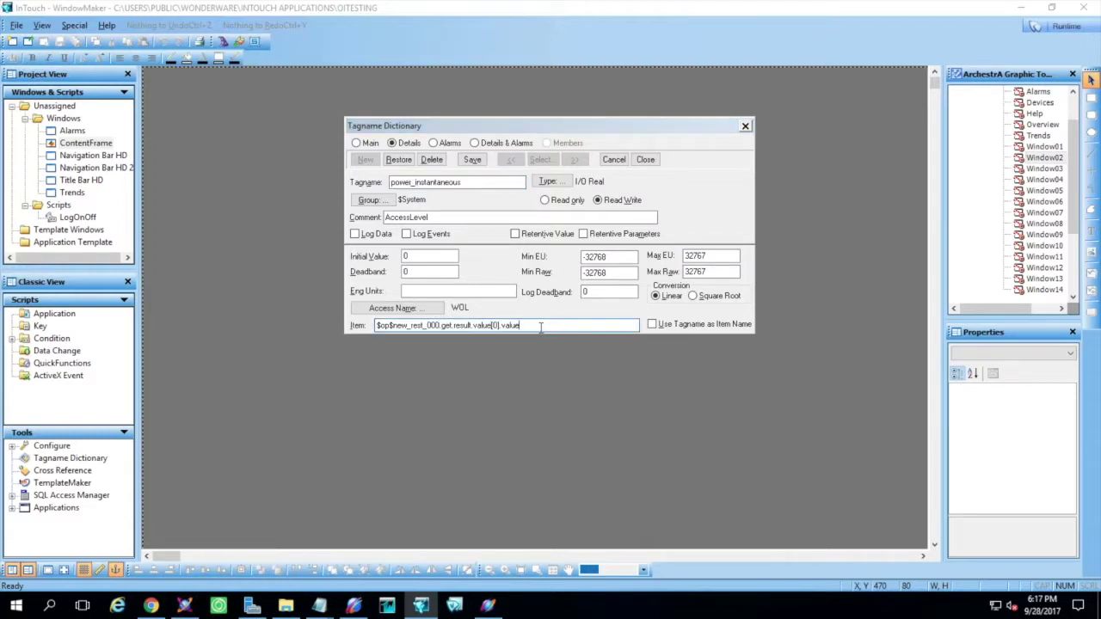
{"action": "left_click_drag", "start_coordinate": [541, 327], "coordinate": [376, 325]}
{"action": "left_click", "coordinate": [595, 327]}
Rerun the RESTtoWOL Step 3 test for 200 OK, review results and Device Items, then return to WindowMaker
{"action": "left_click", "coordinate": [353, 606]}
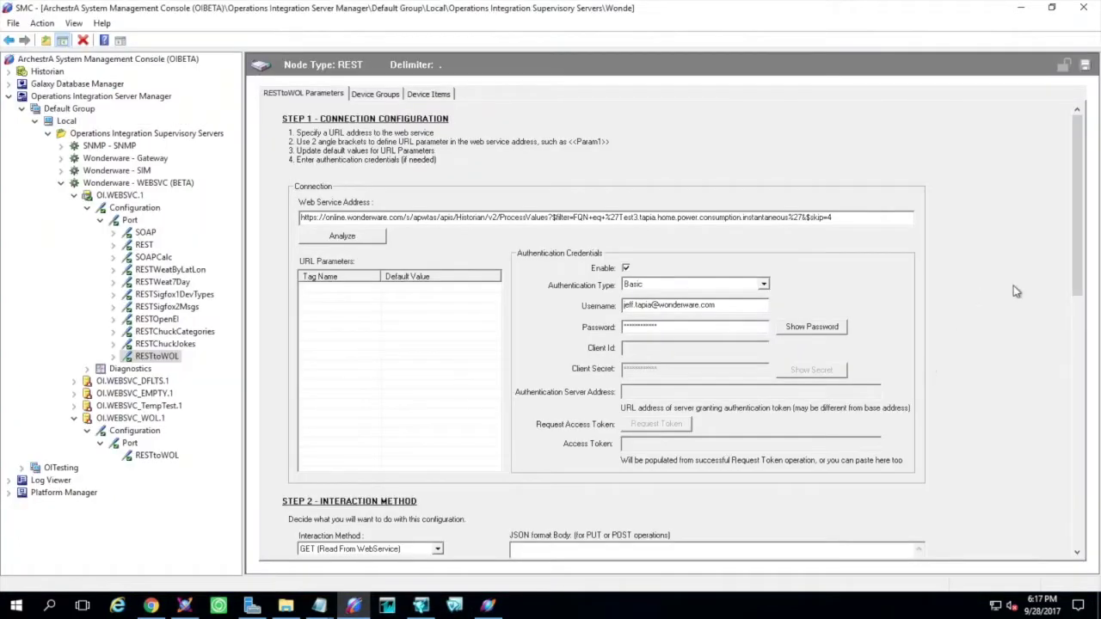
{"action": "left_click_drag", "start_coordinate": [1075, 287], "coordinate": [1073, 447]}
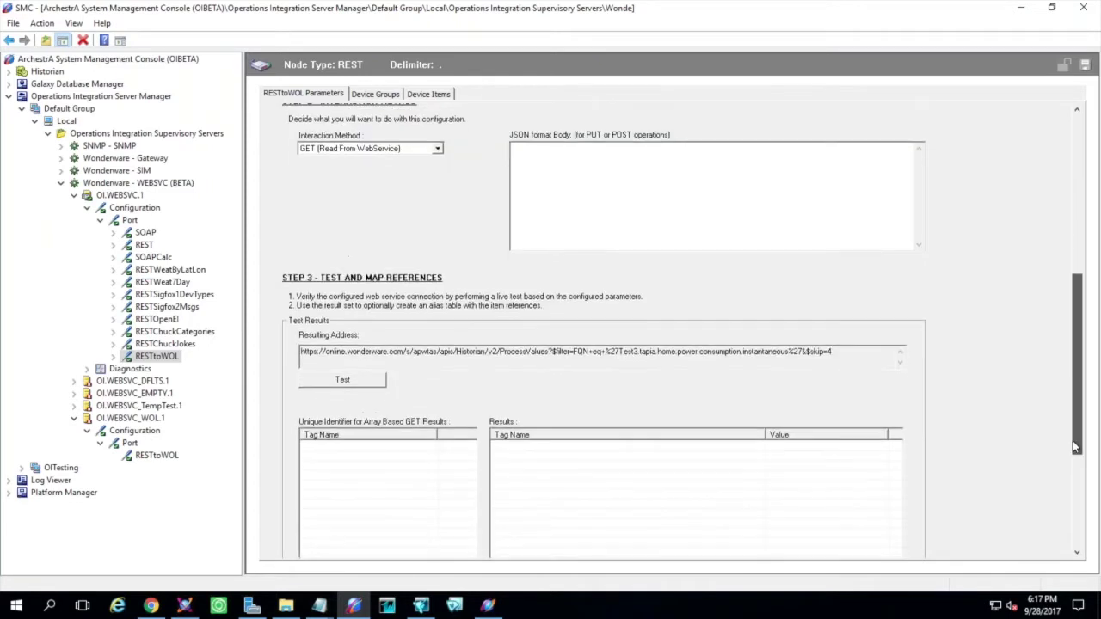
{"action": "left_click", "coordinate": [338, 376]}
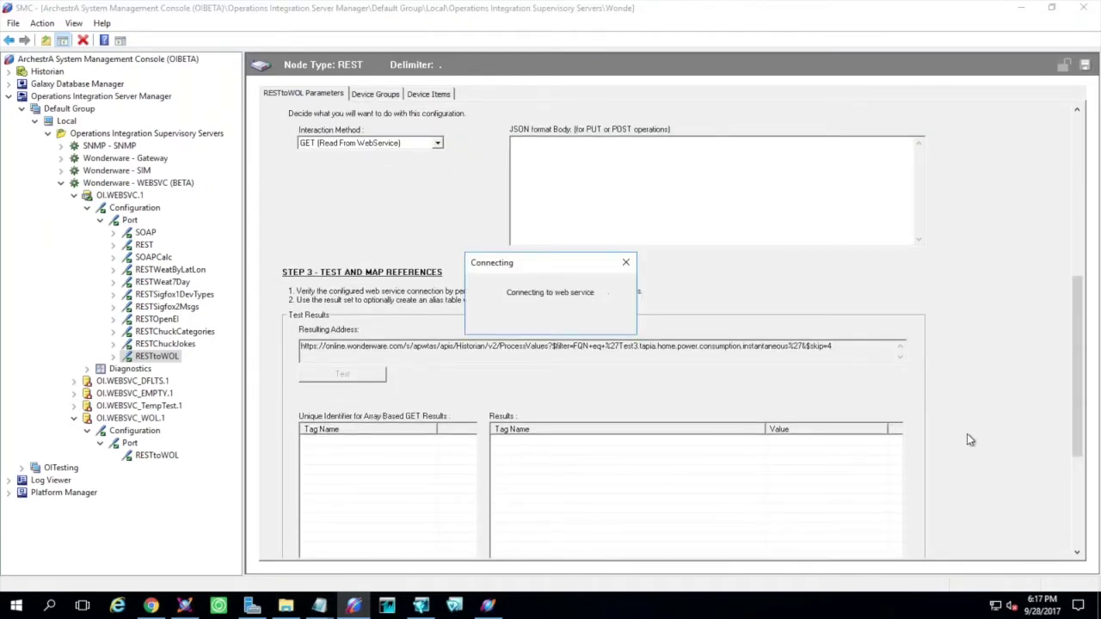
{"action": "scroll", "coordinate": [1024, 448], "scroll_direction": "down", "scroll_amount": 3}
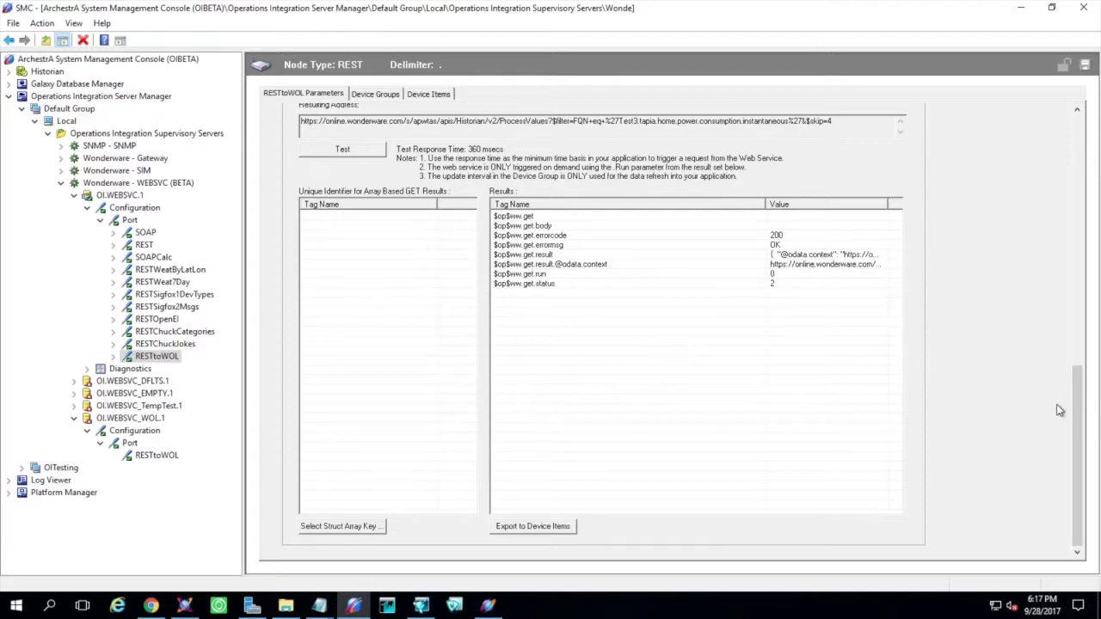
{"action": "left_click_drag", "start_coordinate": [1082, 418], "coordinate": [985, 363]}
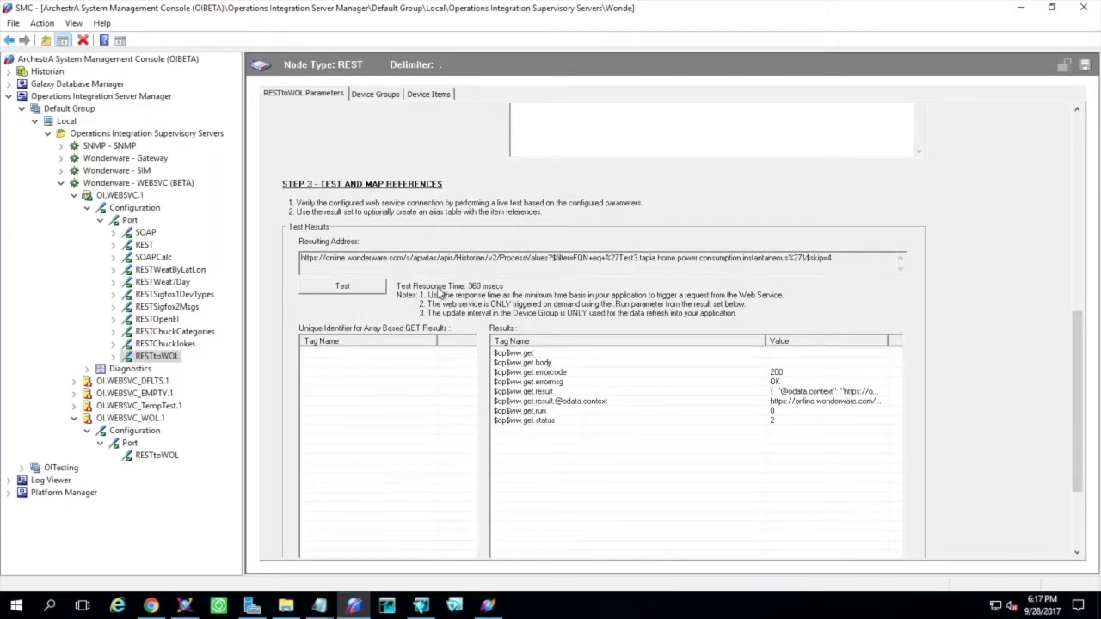
{"action": "left_click", "coordinate": [1080, 274]}
{"action": "left_click", "coordinate": [428, 93]}
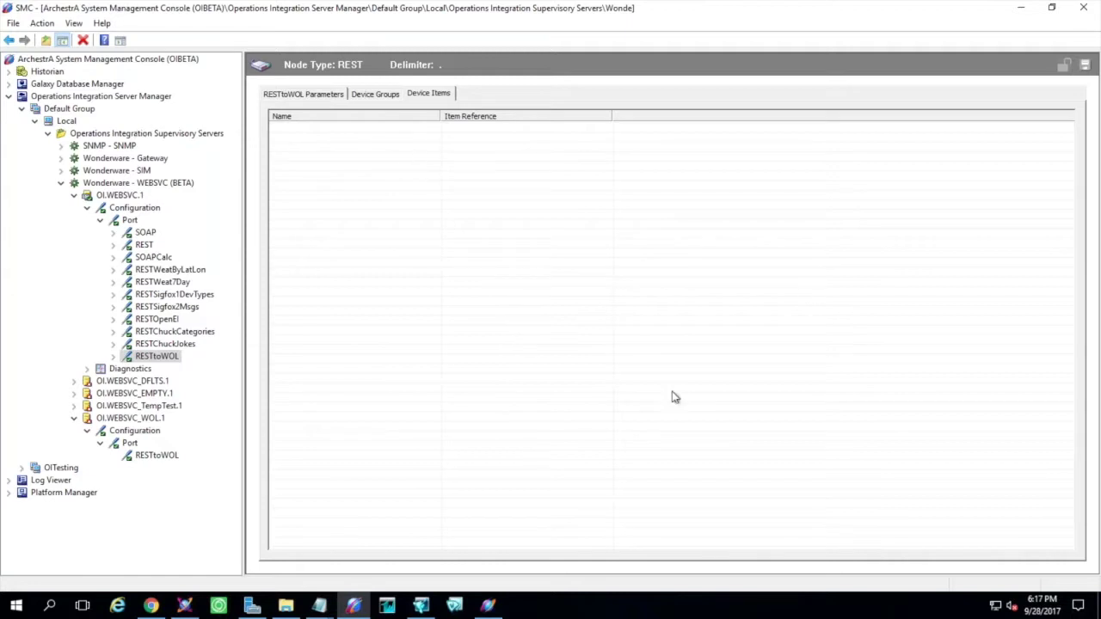
{"action": "left_click", "coordinate": [421, 606]}
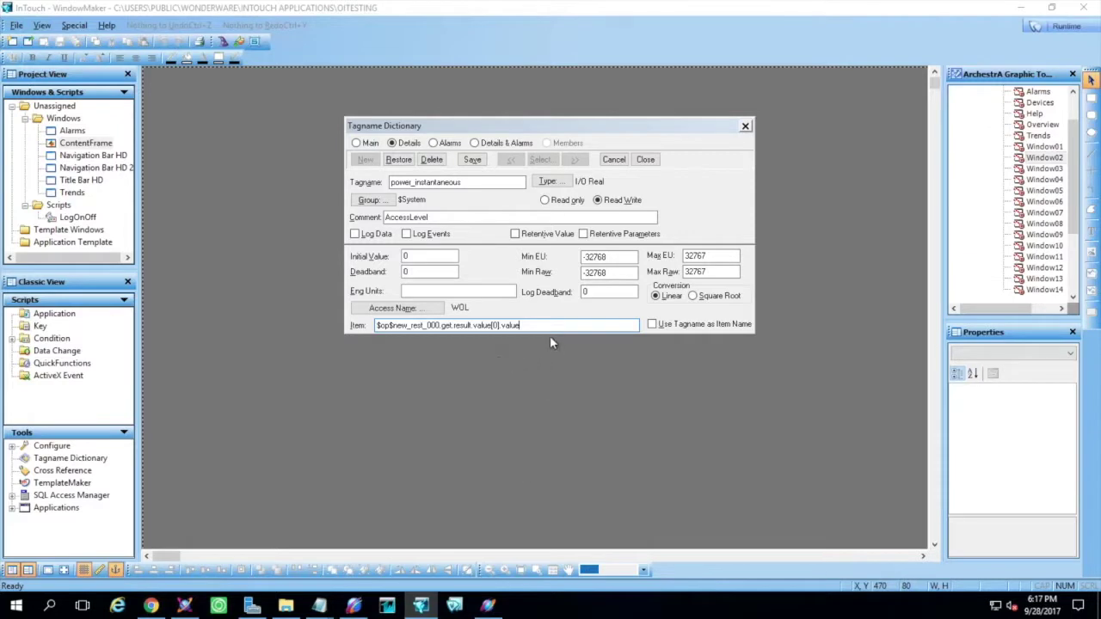
Close the Tagname Dictionary and open Window02 for editing
{"action": "left_click_drag", "start_coordinate": [544, 326], "coordinate": [371, 326]}
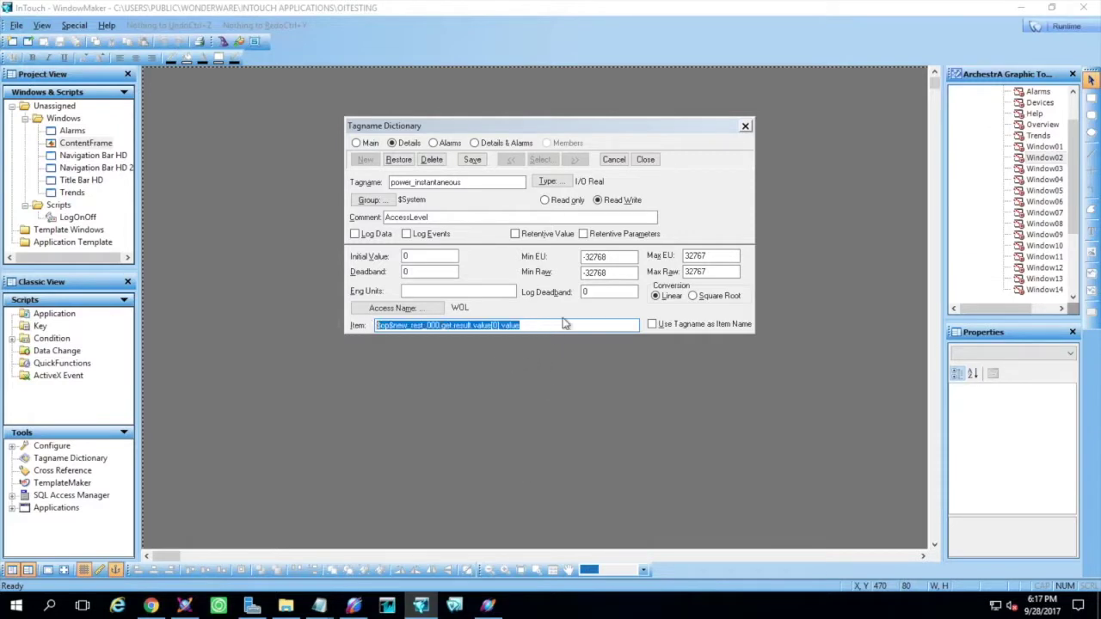
{"action": "left_click", "coordinate": [645, 160]}
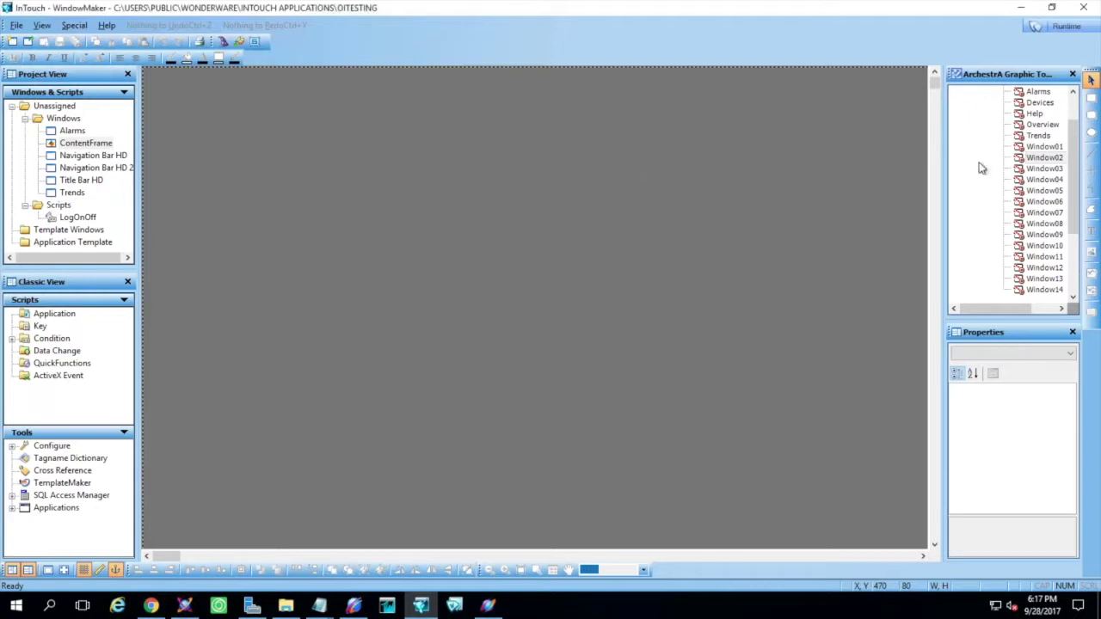
{"action": "left_click", "coordinate": [1043, 158]}
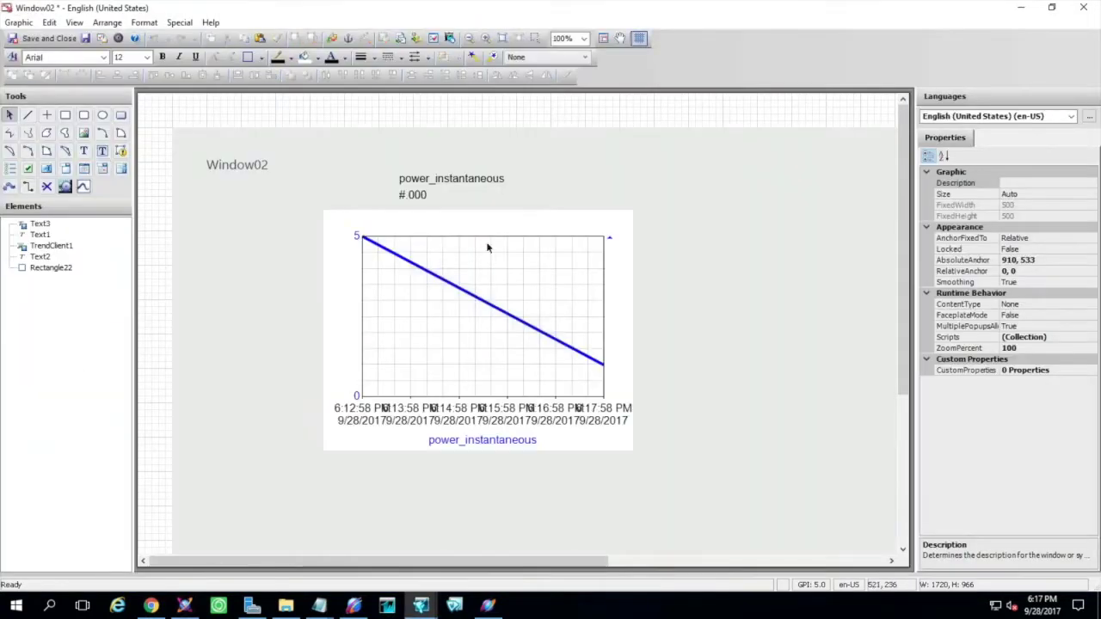
Verify the trend and #.000 value display both use InTouch:power_instantaneous, then save and close Window02
{"action": "double_click", "coordinate": [472, 285]}
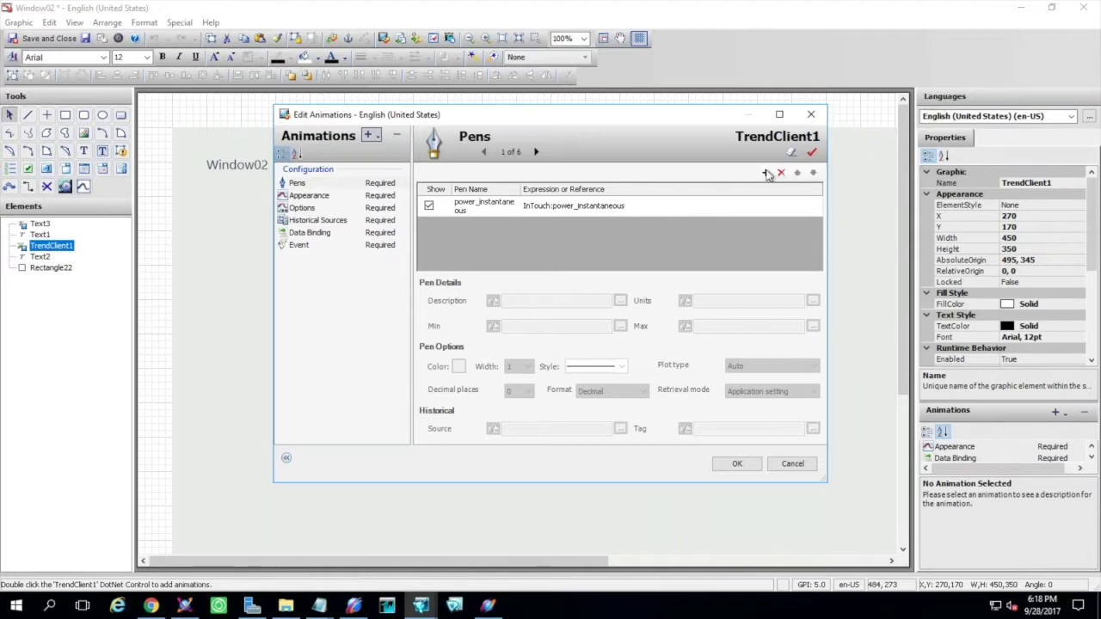
{"action": "left_click", "coordinate": [738, 465]}
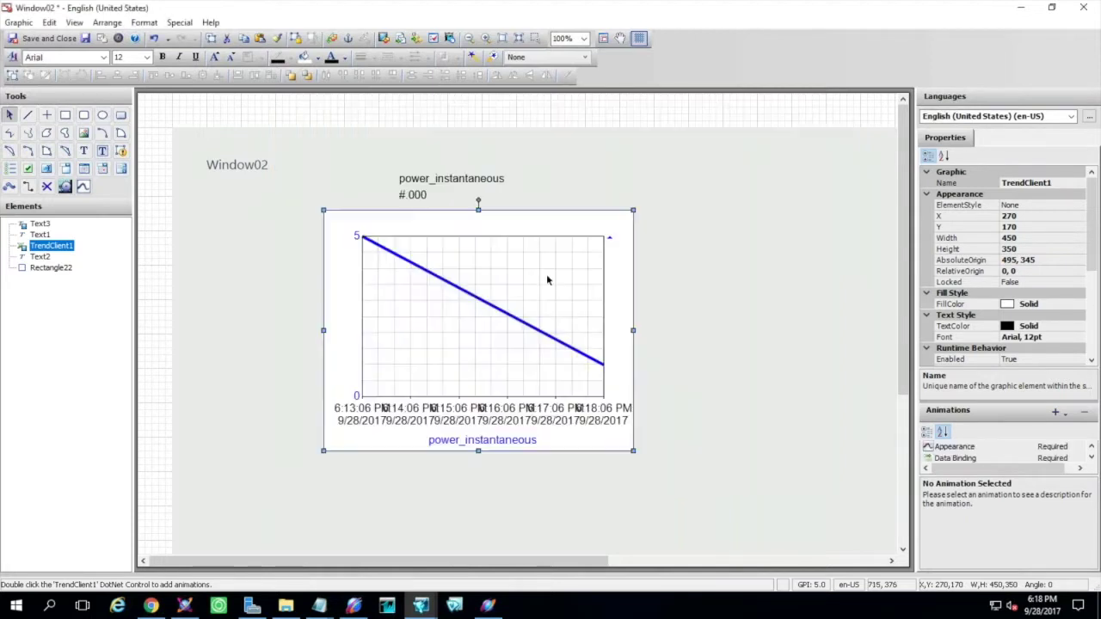
{"action": "left_click", "coordinate": [414, 193]}
{"action": "double_click", "coordinate": [413, 188]}
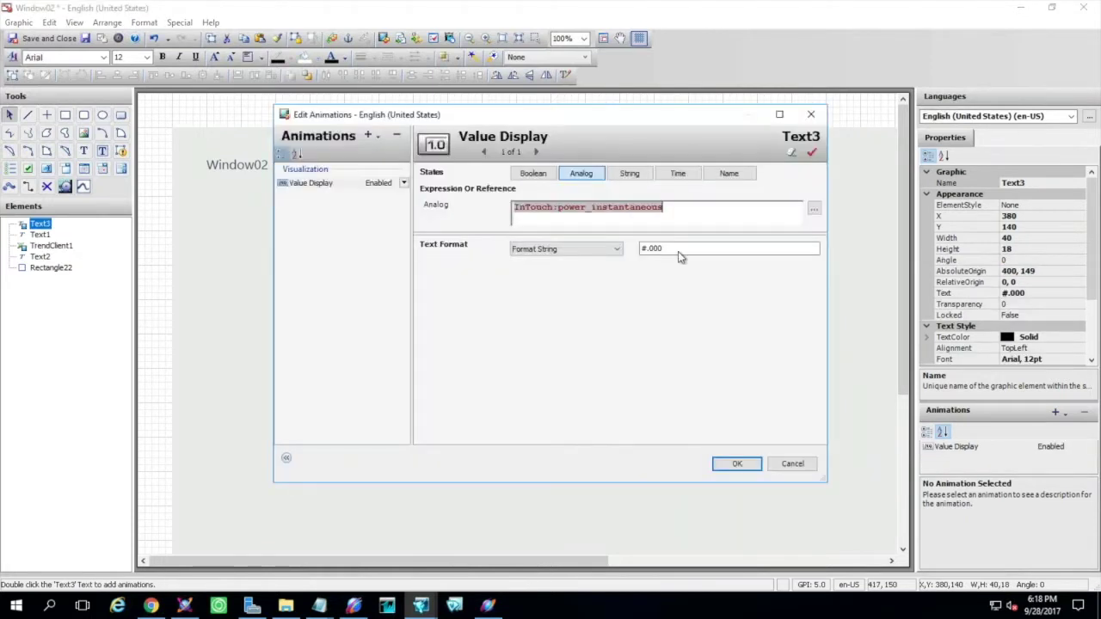
{"action": "left_click", "coordinate": [732, 462]}
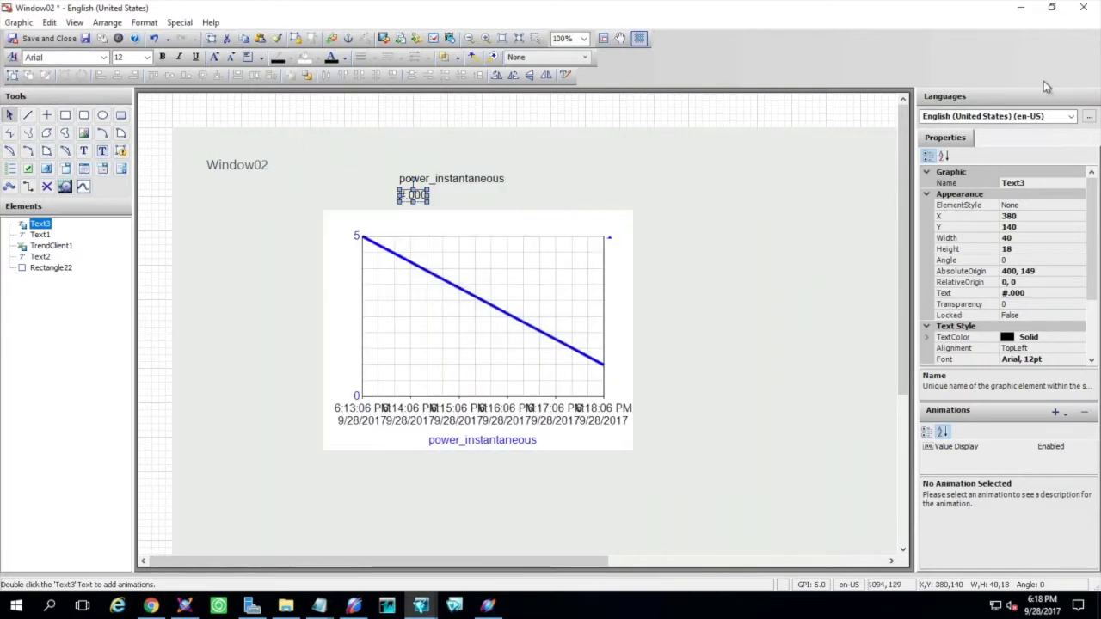
{"action": "left_click", "coordinate": [54, 39]}
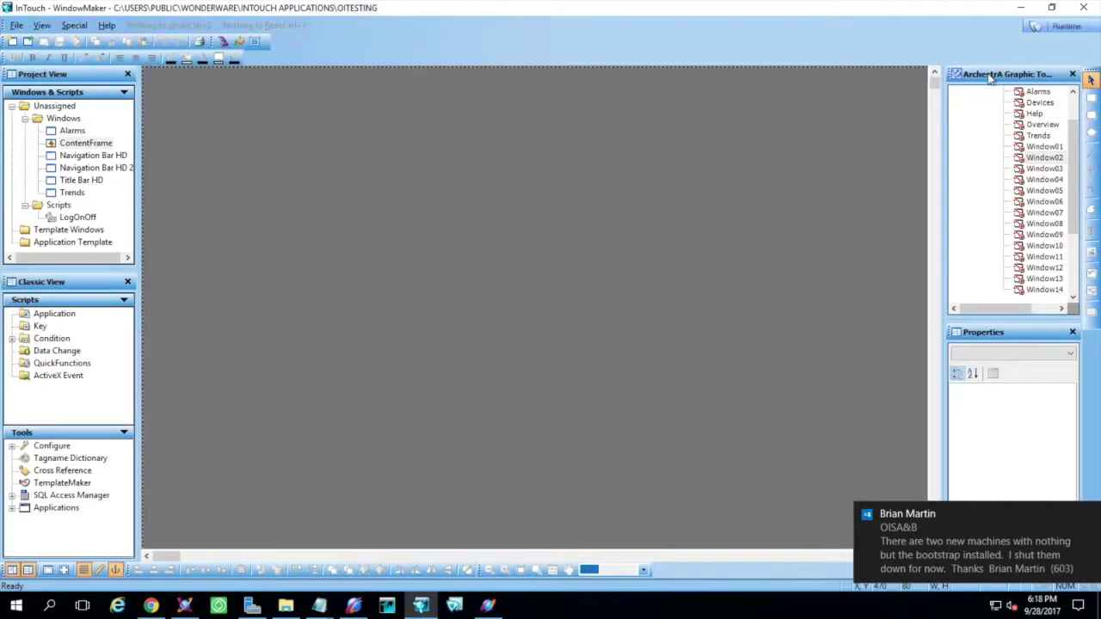
Dismiss the desktop notification toast
{"action": "left_click", "coordinate": [1088, 515]}
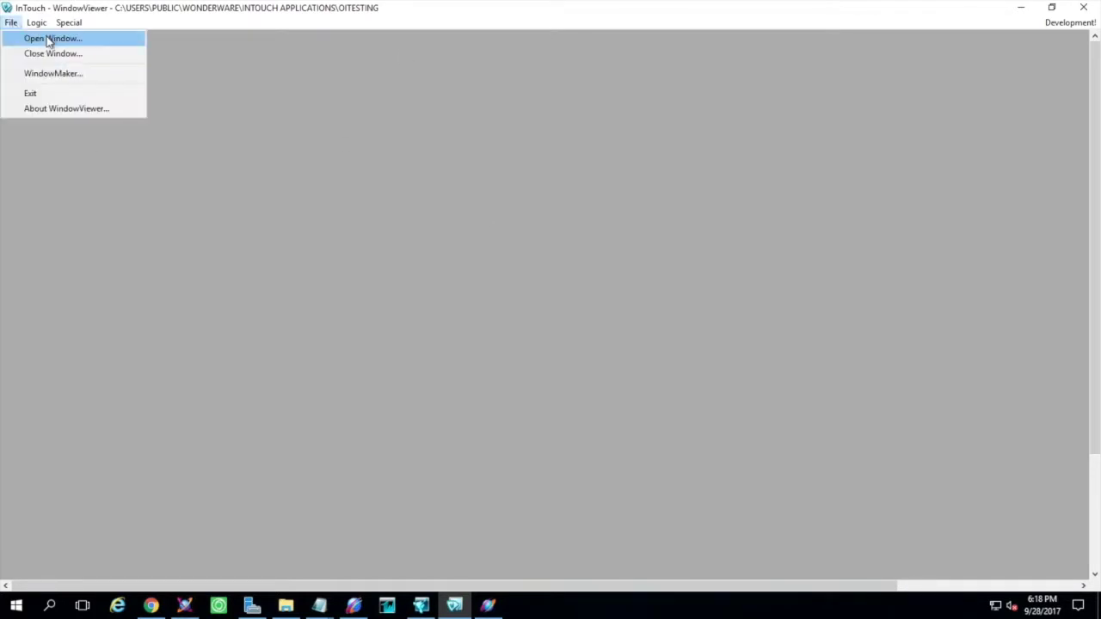
Show the Title Bar HD, Navigation Bar HD and ContentFrame windows in WindowViewer
{"action": "left_click", "coordinate": [48, 37]}
{"action": "left_click", "coordinate": [402, 263]}
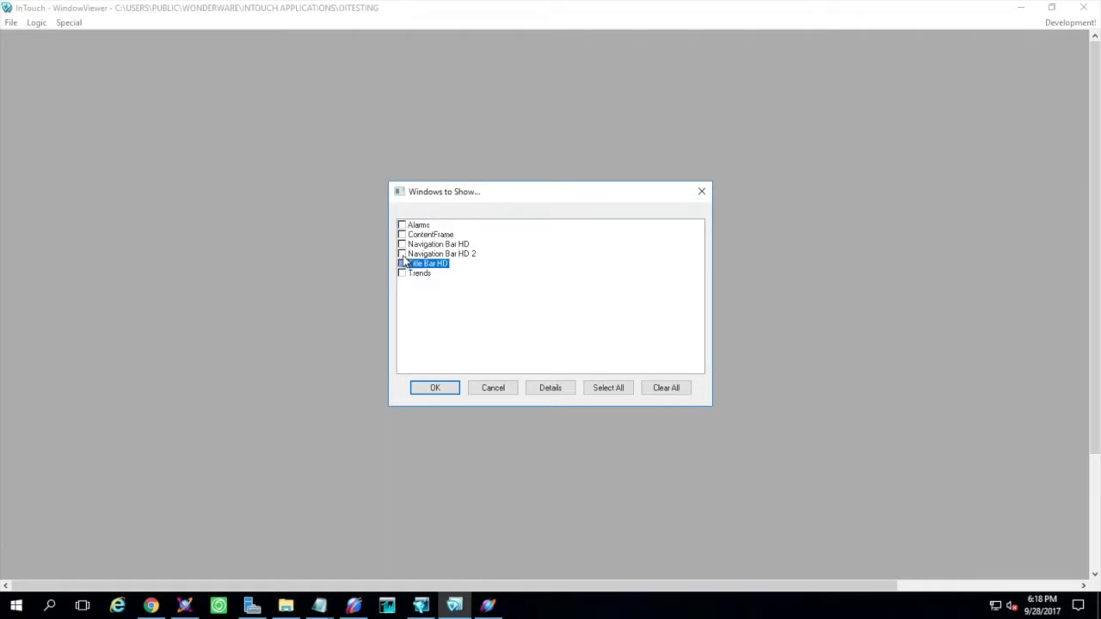
{"action": "left_click", "coordinate": [404, 254]}
{"action": "left_click", "coordinate": [403, 245]}
{"action": "left_click", "coordinate": [402, 235]}
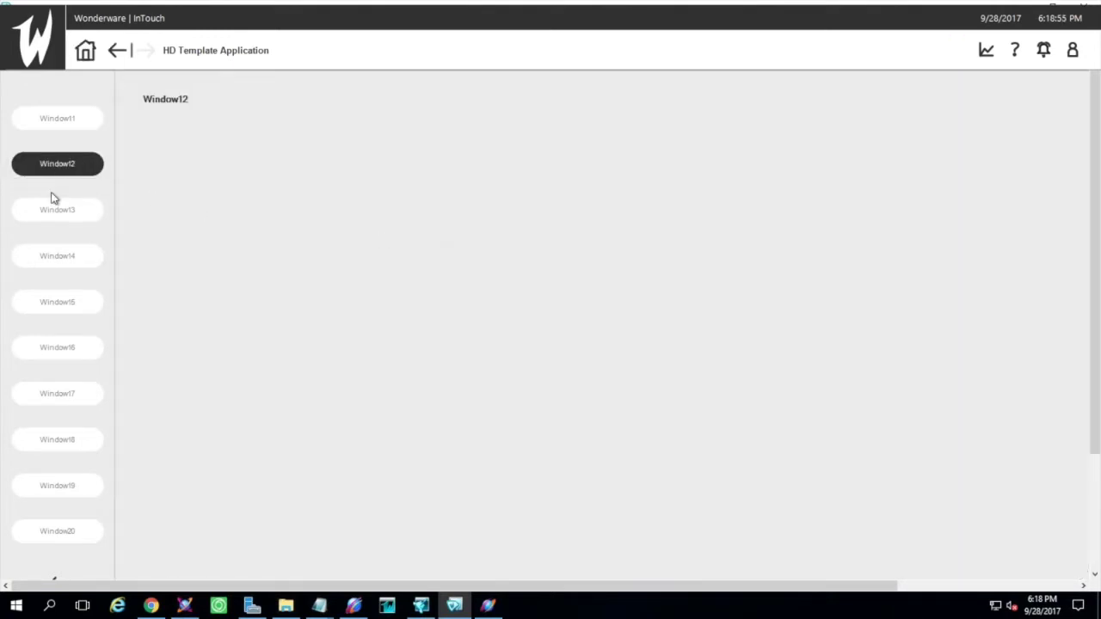
Go from Home to Window12, then exit WindowViewer with Alt+F4
{"action": "left_click", "coordinate": [85, 50]}
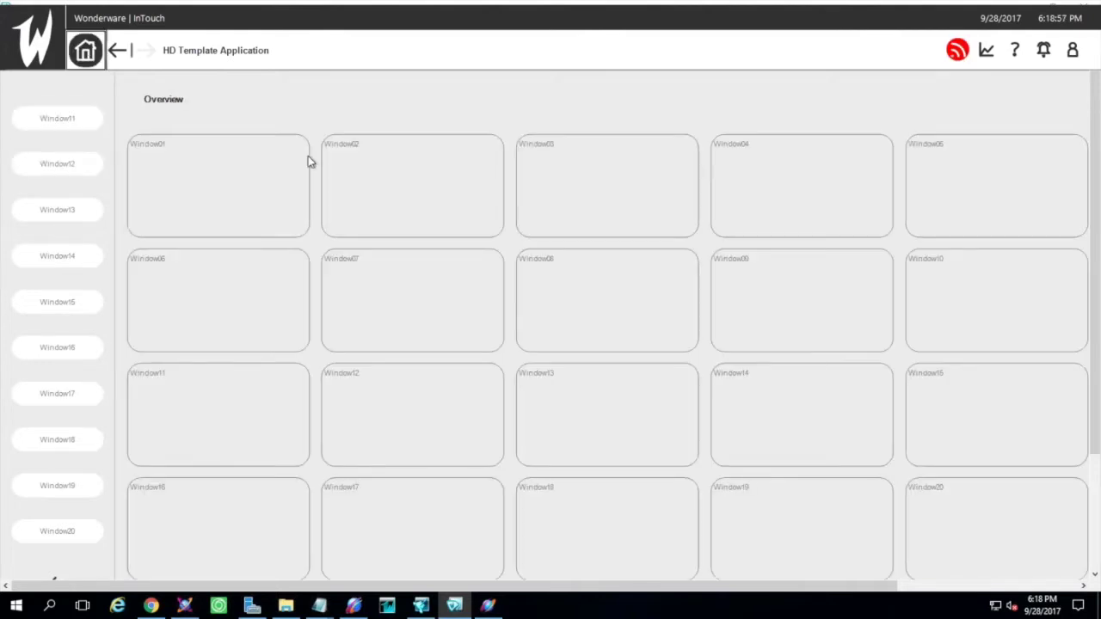
{"action": "left_click", "coordinate": [51, 167]}
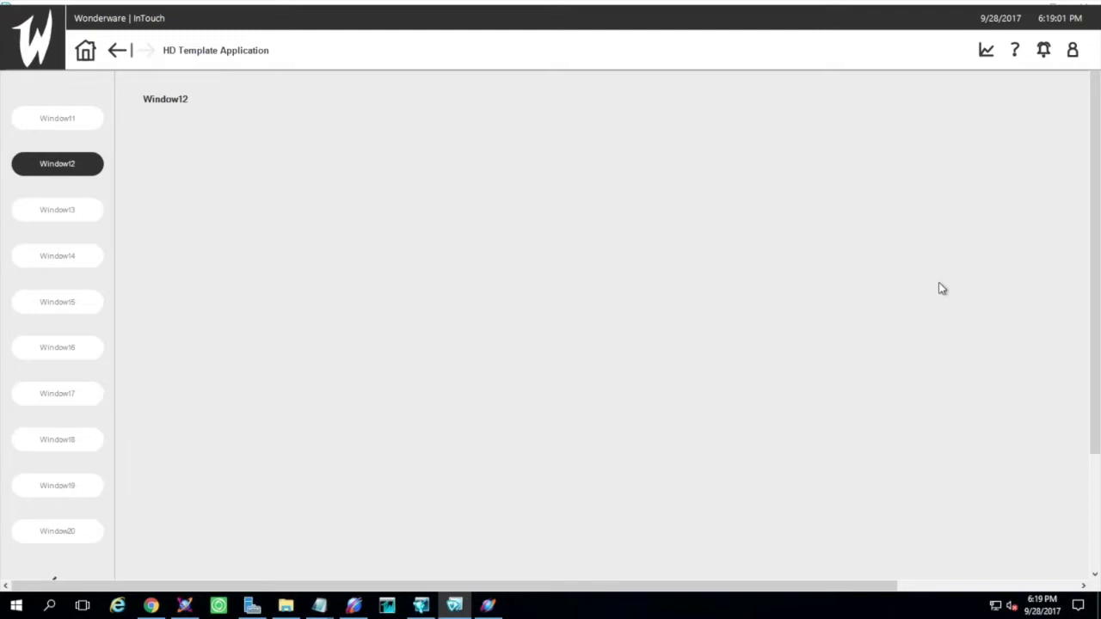
{"action": "key", "text": "alt+F4"}
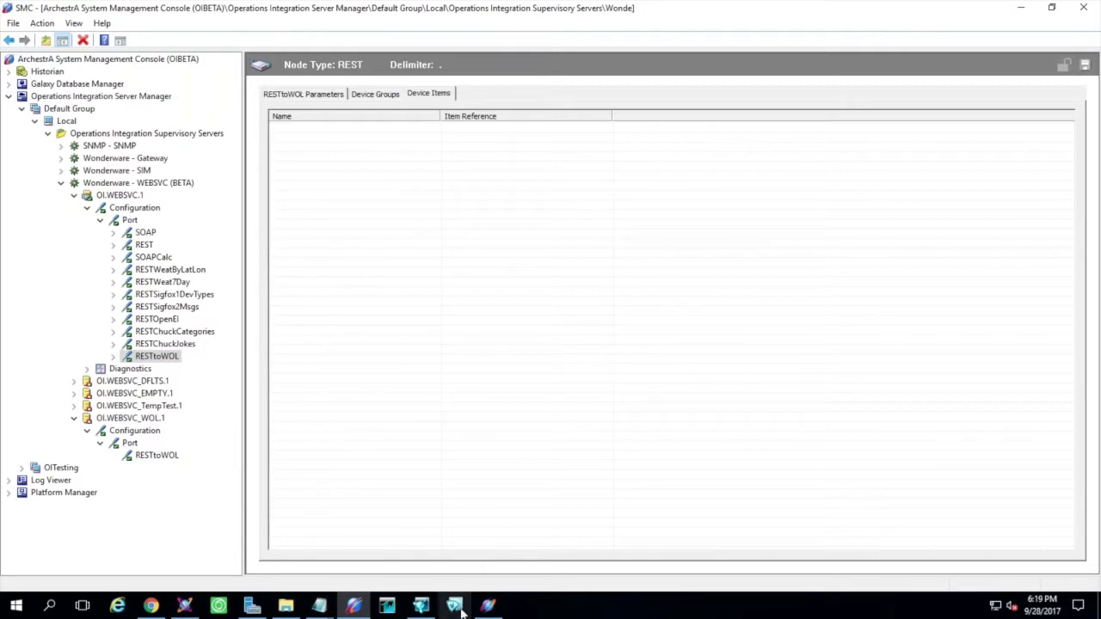
{"action": "left_click", "coordinate": [489, 607]}
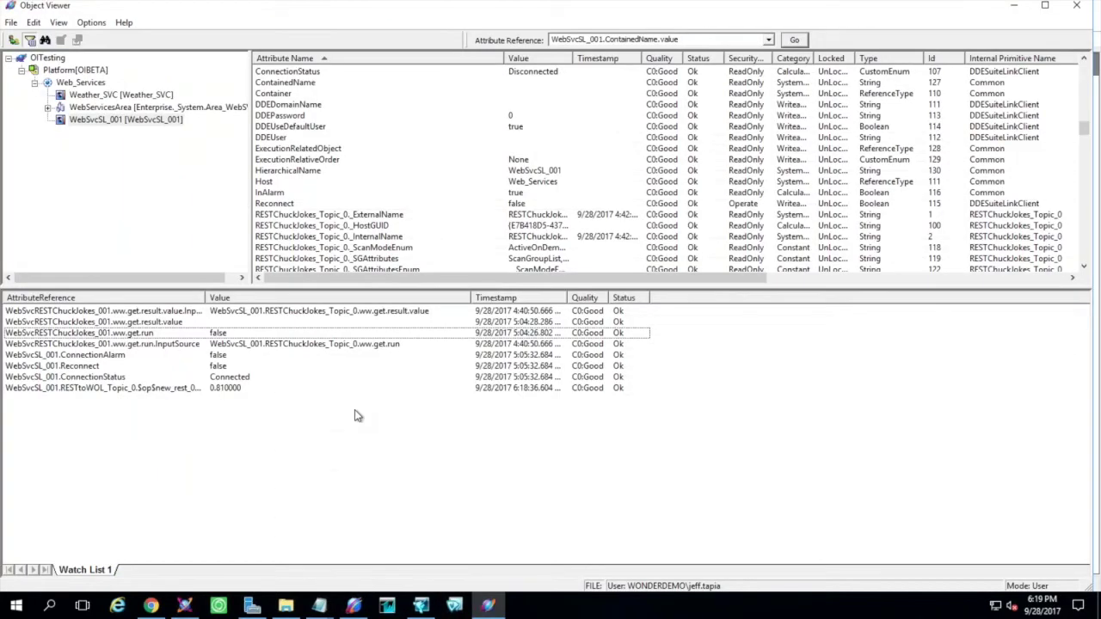
{"action": "left_click", "coordinate": [310, 388]}
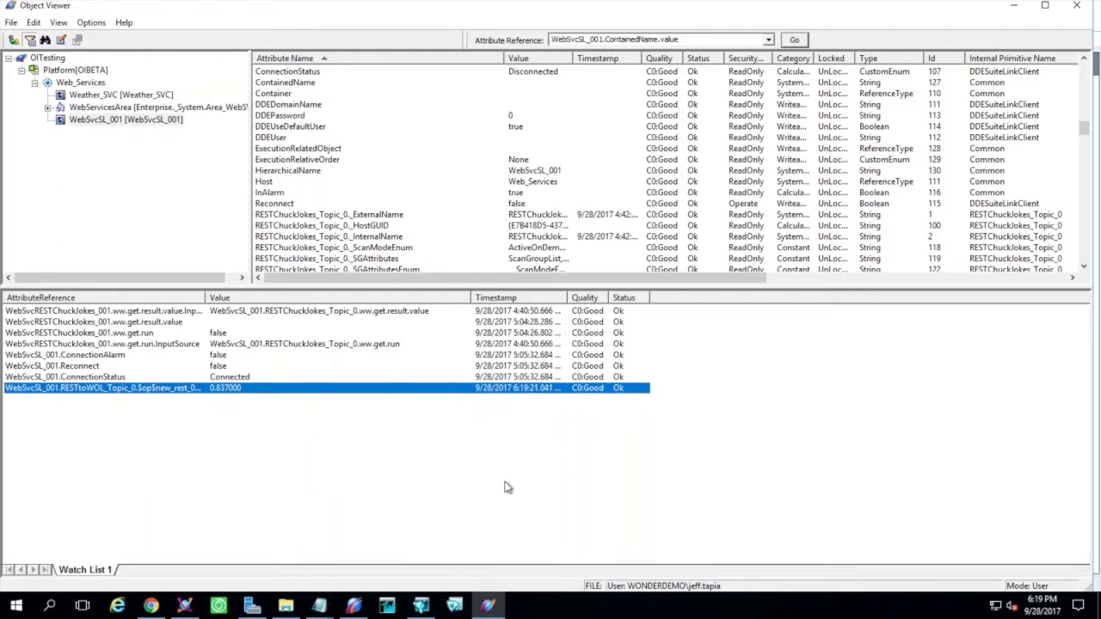
{"action": "left_click", "coordinate": [217, 606]}
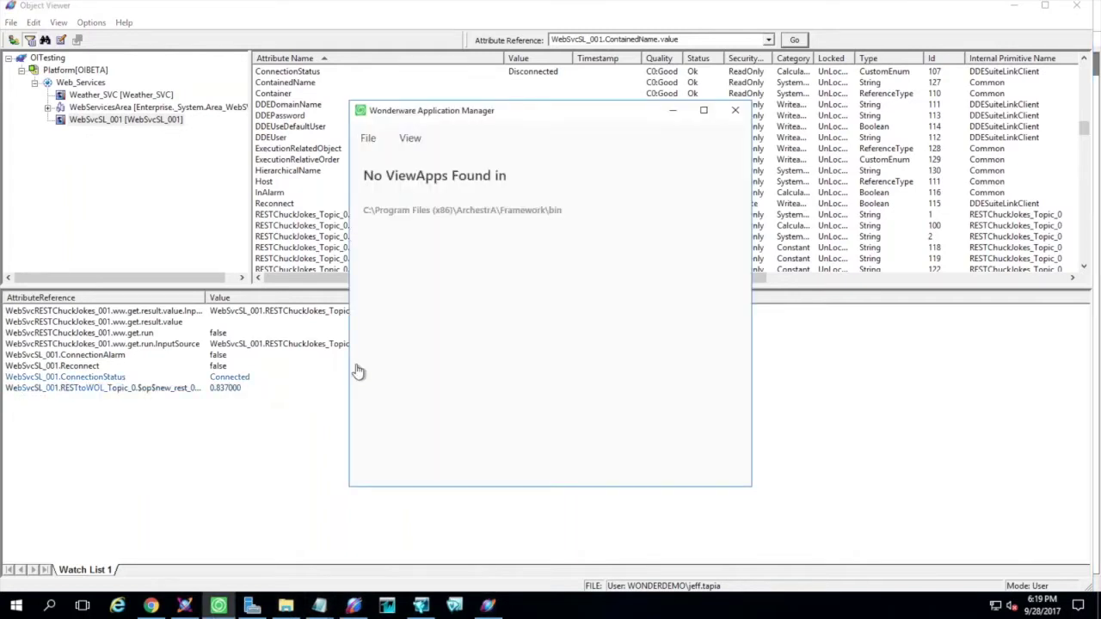
{"action": "left_click", "coordinate": [736, 112]}
Refresh InSight's Mixed data so the power consumption tag reads 0.837, then minimize the browser
{"action": "left_click", "coordinate": [150, 607]}
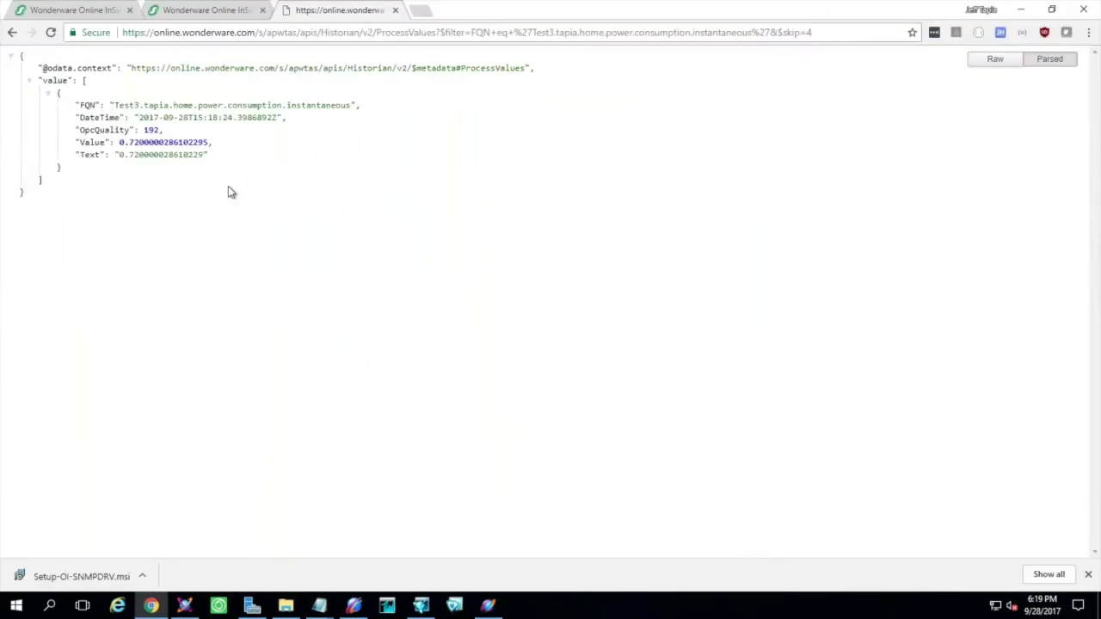
{"action": "left_click", "coordinate": [103, 11]}
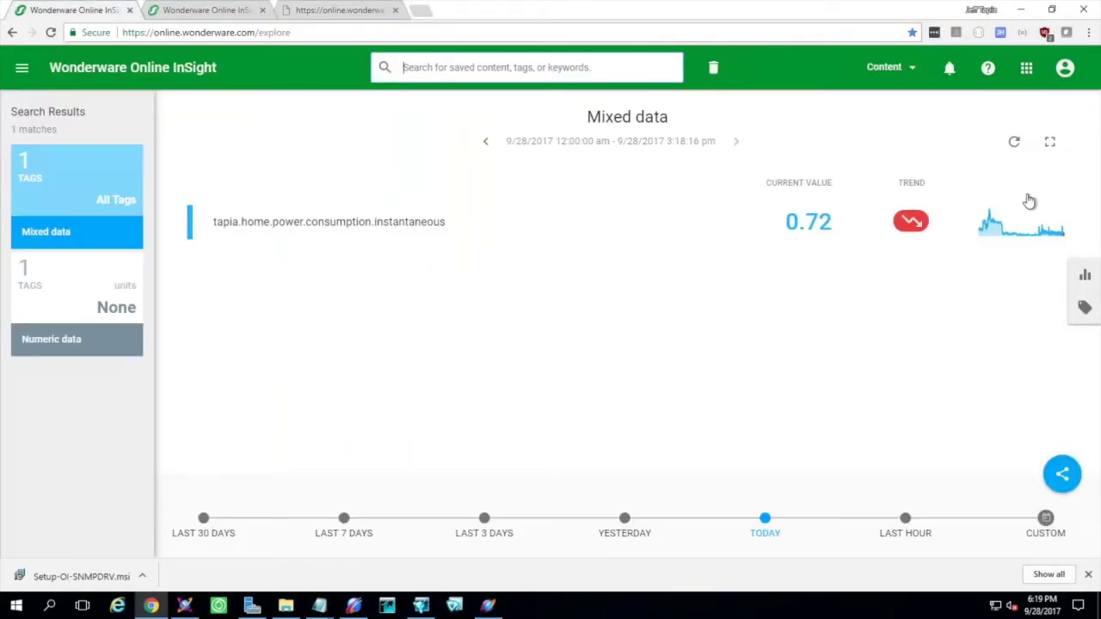
{"action": "left_click", "coordinate": [1014, 142]}
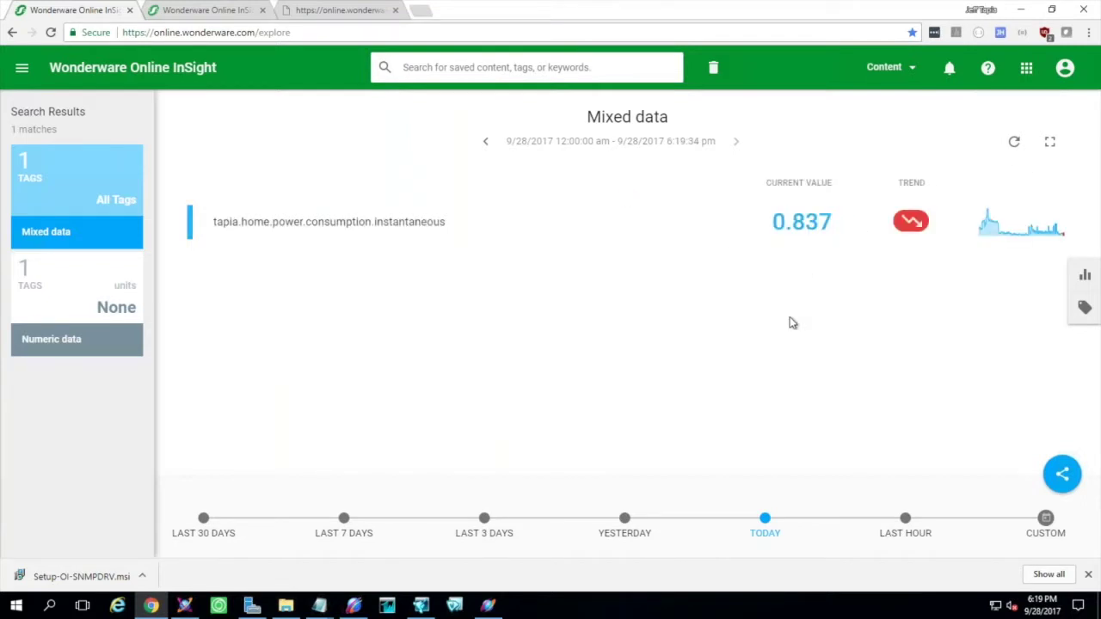
{"action": "left_click", "coordinate": [1021, 9]}
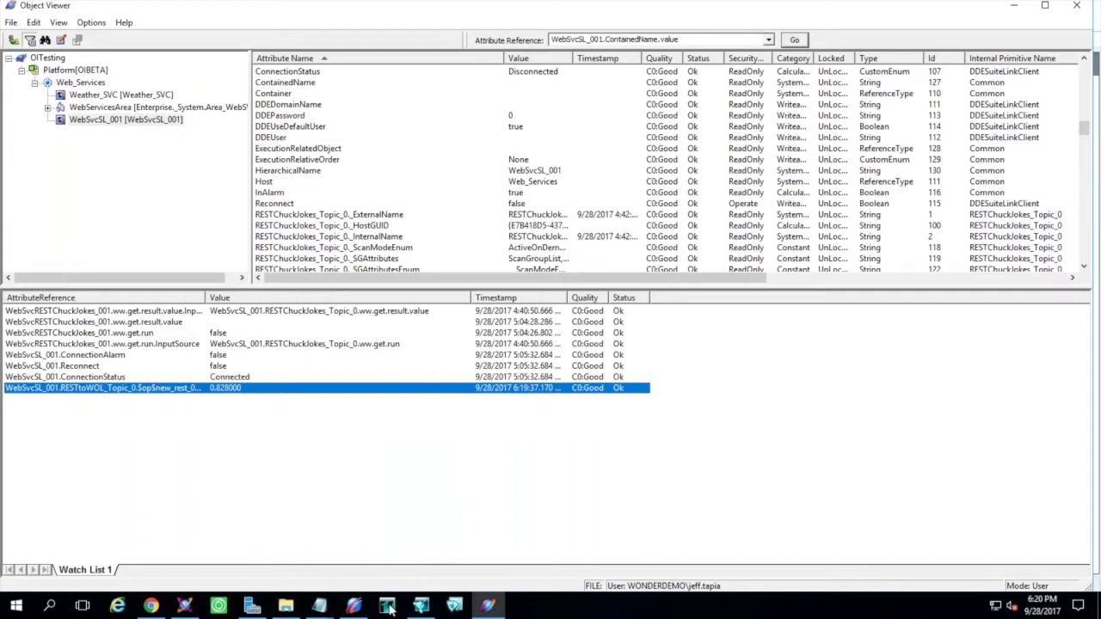
{"action": "left_click", "coordinate": [353, 606]}
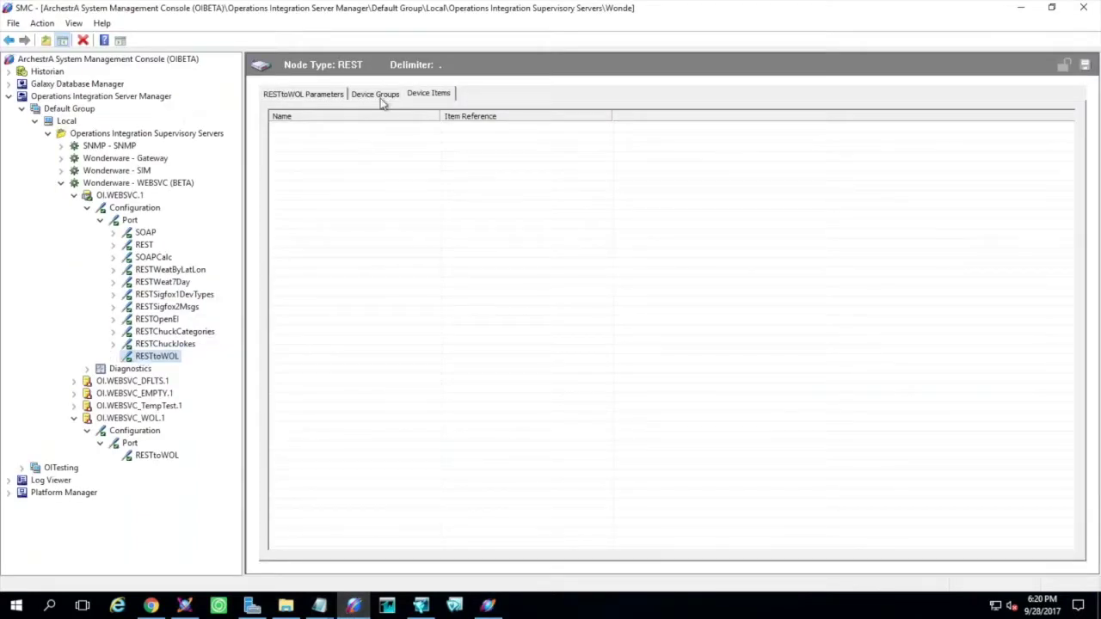
Change RESTtoWOL's authentication type from Basic to OAuth 2.0 on its Parameters tab
{"action": "left_click", "coordinate": [332, 98]}
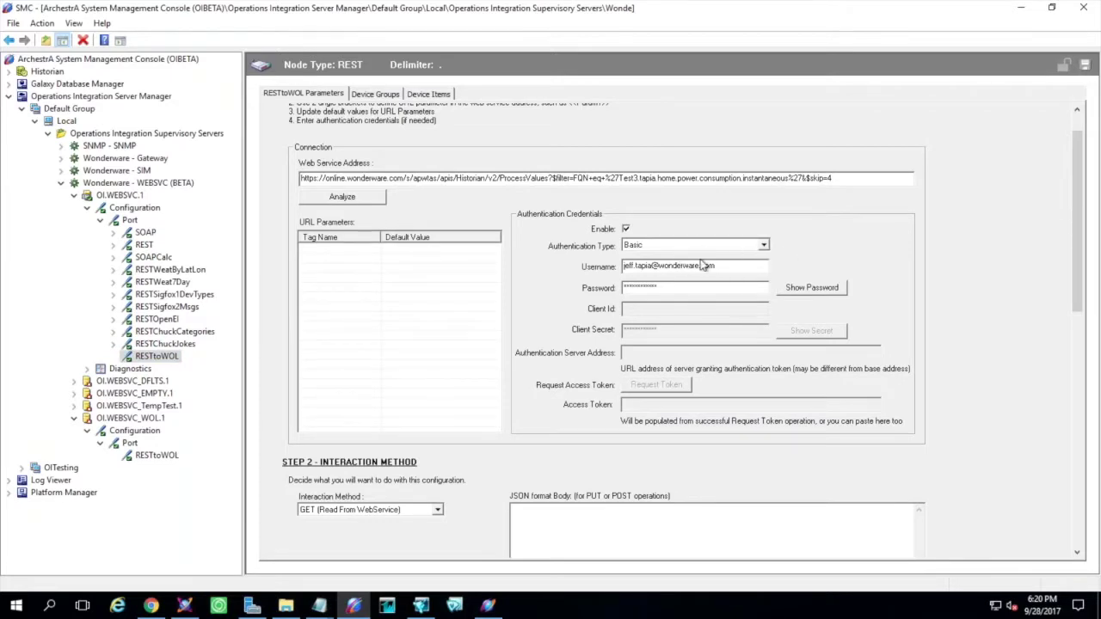
{"action": "left_click_drag", "start_coordinate": [722, 266], "coordinate": [606, 258]}
{"action": "left_click", "coordinate": [764, 246]}
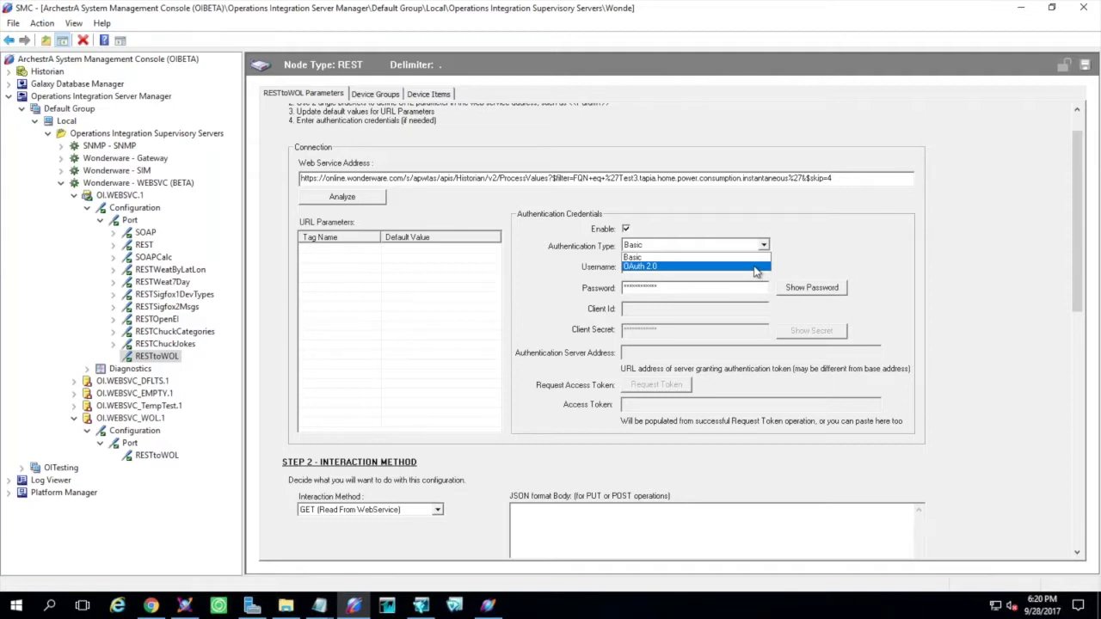
{"action": "left_click", "coordinate": [755, 266]}
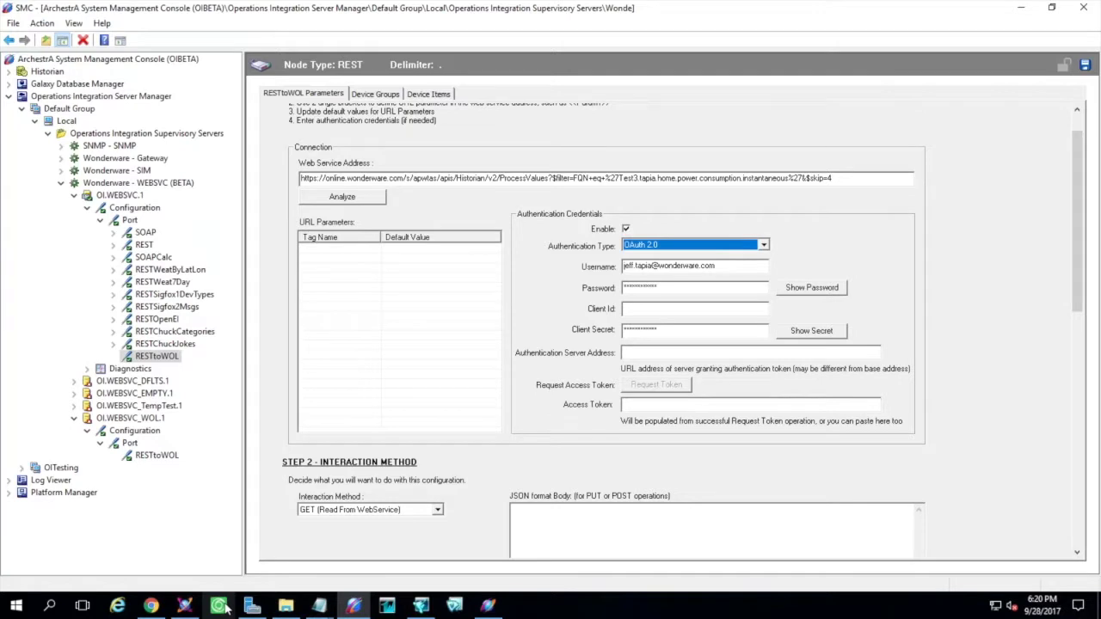
{"action": "left_click", "coordinate": [150, 605]}
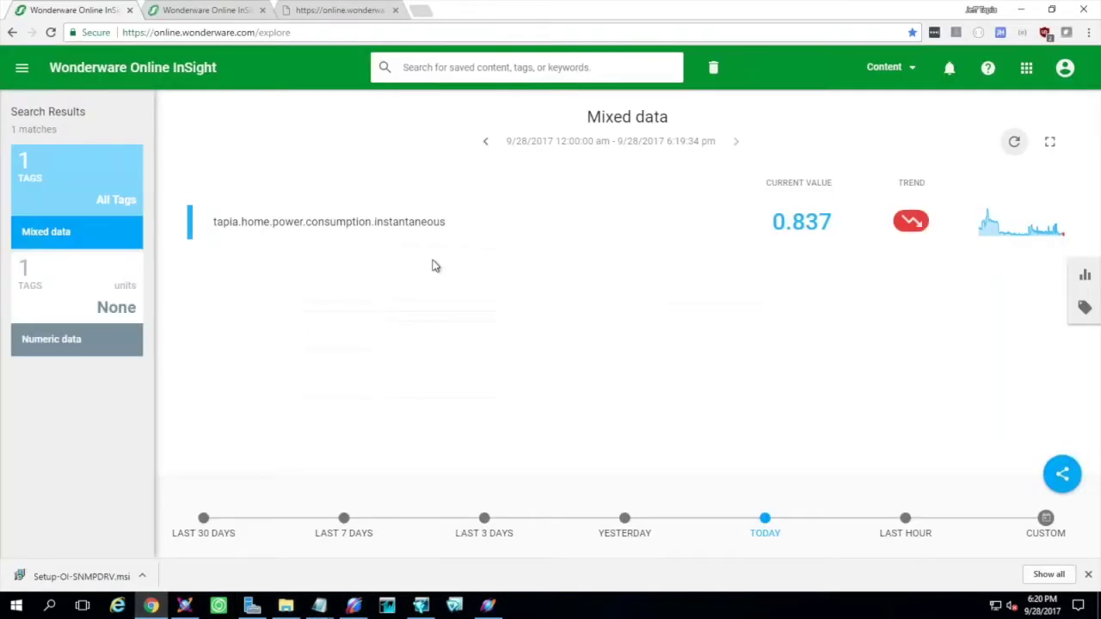
On the Historian Data REST API page, add an API key named Test2 under API Key Authentication
{"action": "left_click", "coordinate": [186, 17]}
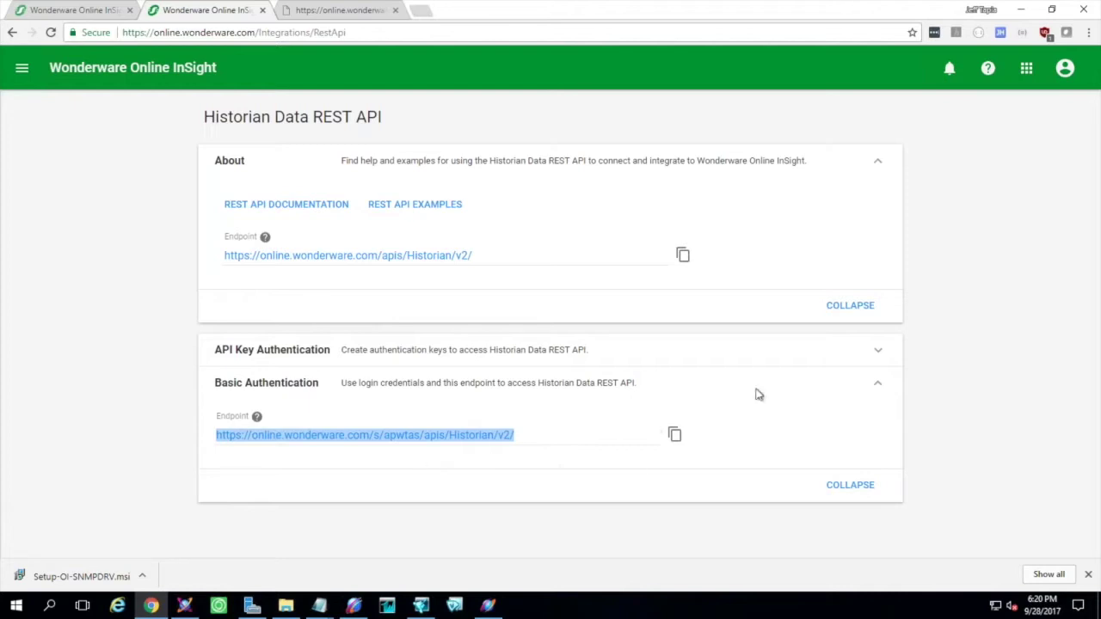
{"action": "left_click", "coordinate": [880, 355]}
{"action": "scroll", "coordinate": [508, 319], "scroll_direction": "down", "scroll_amount": 2}
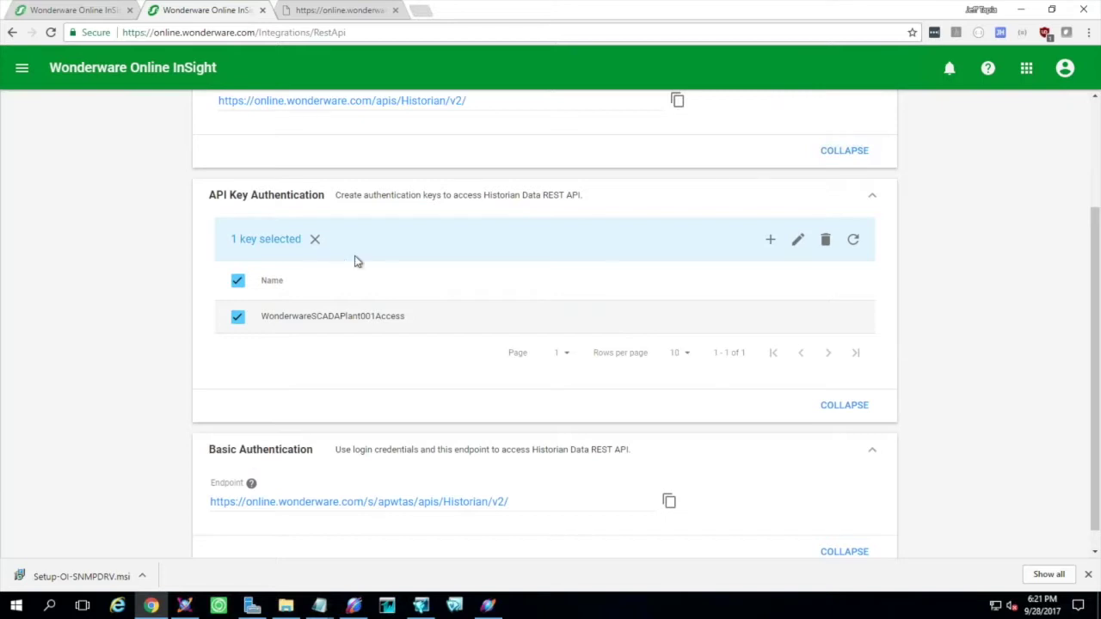
{"action": "left_click_drag", "start_coordinate": [418, 317], "coordinate": [273, 317]}
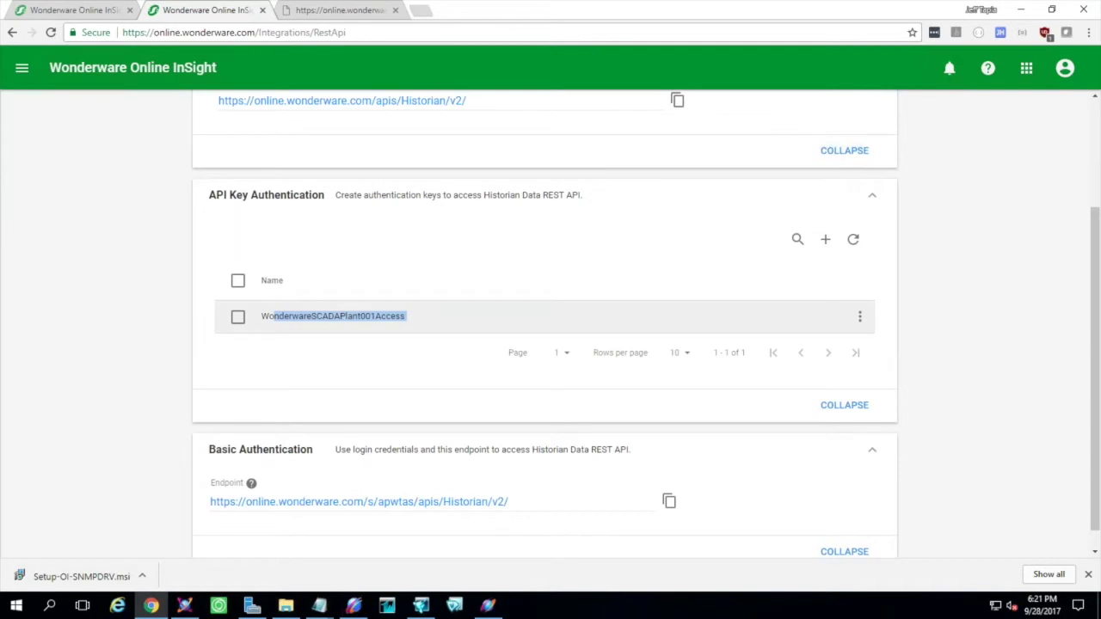
{"action": "left_click", "coordinate": [828, 242]}
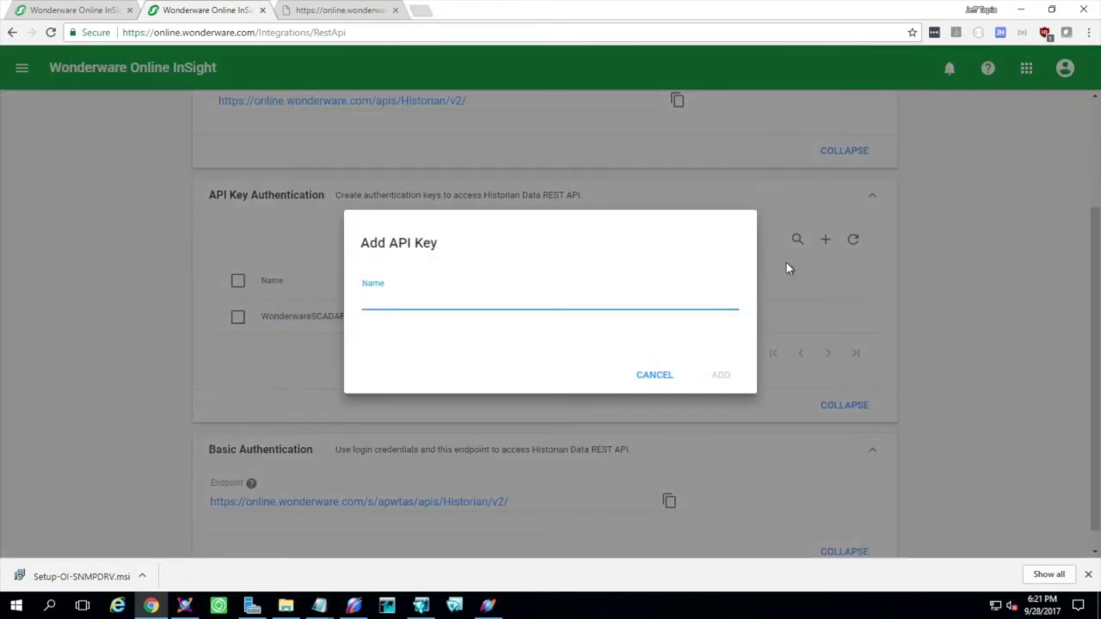
{"action": "type", "text": "Test2"}
{"action": "left_click", "coordinate": [721, 383]}
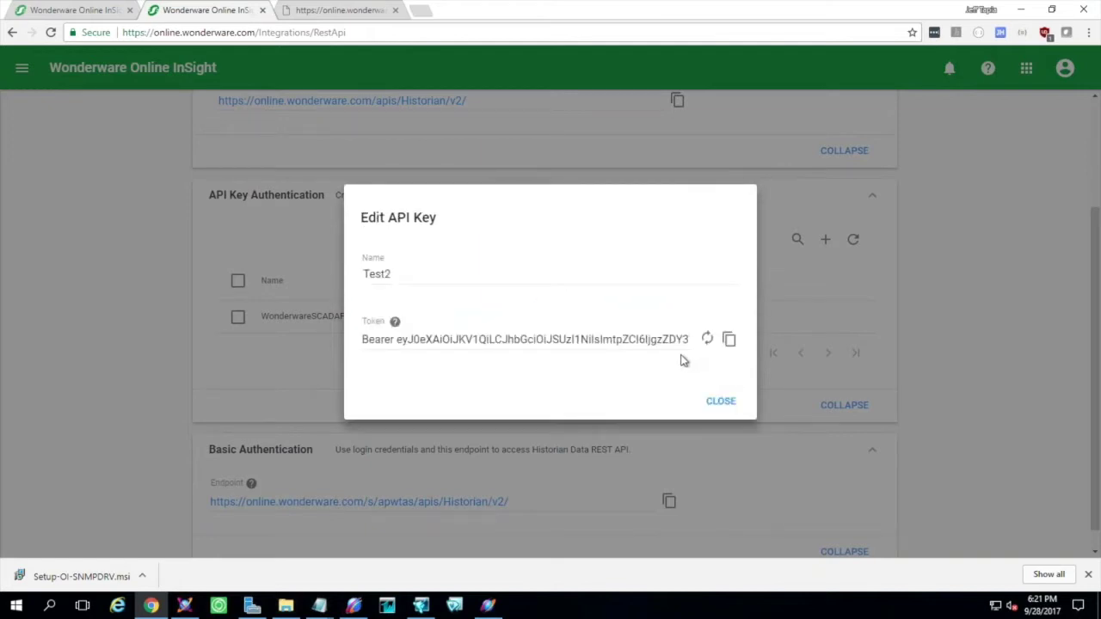
{"action": "left_click", "coordinate": [721, 401]}
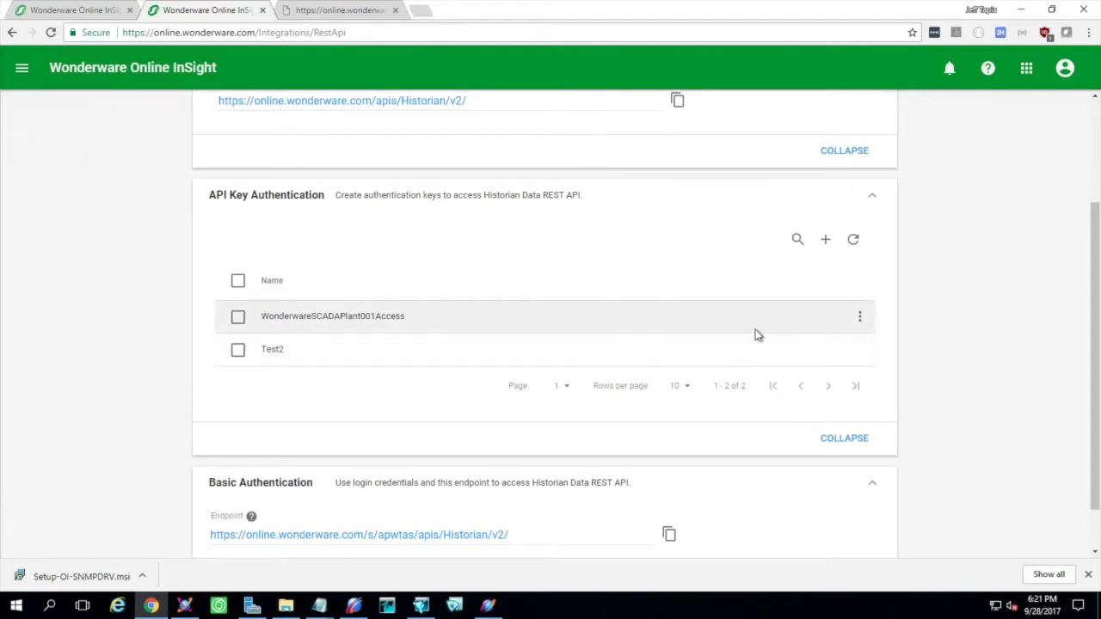
Renew the WonderwareSCADAPlant001Access API key's token and copy it to the clipboard
{"action": "left_click", "coordinate": [859, 317]}
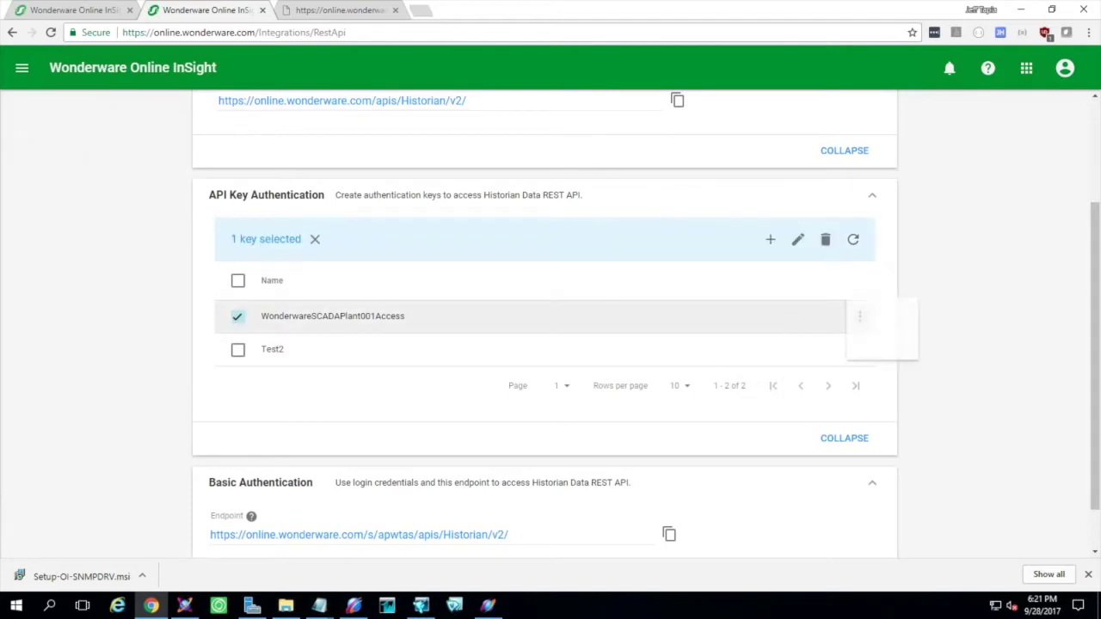
{"action": "left_click", "coordinate": [868, 320]}
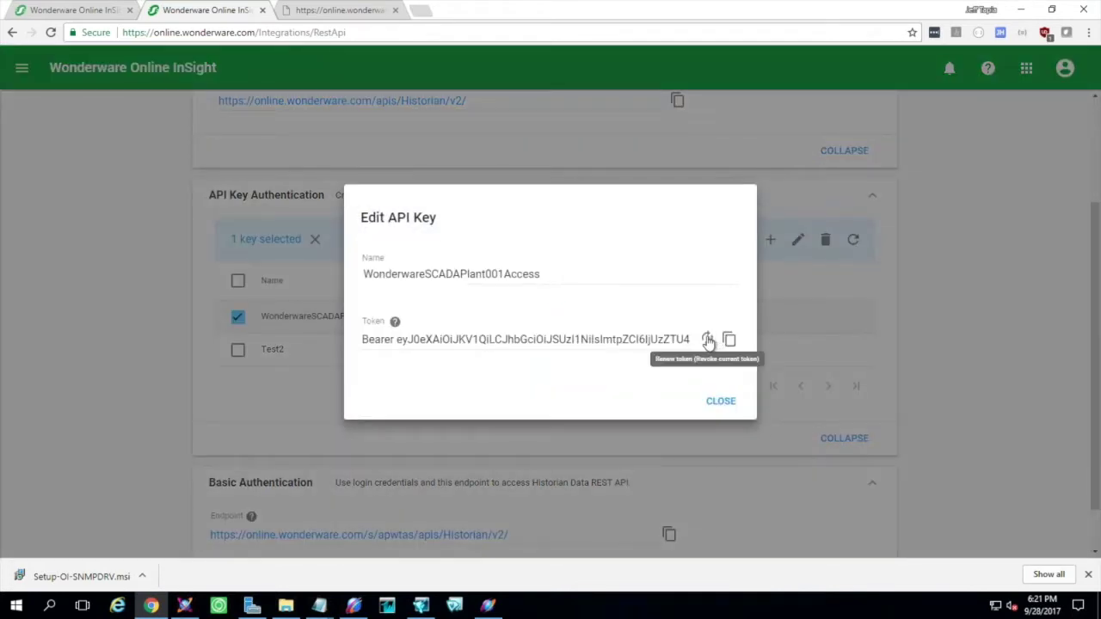
{"action": "left_click", "coordinate": [707, 340]}
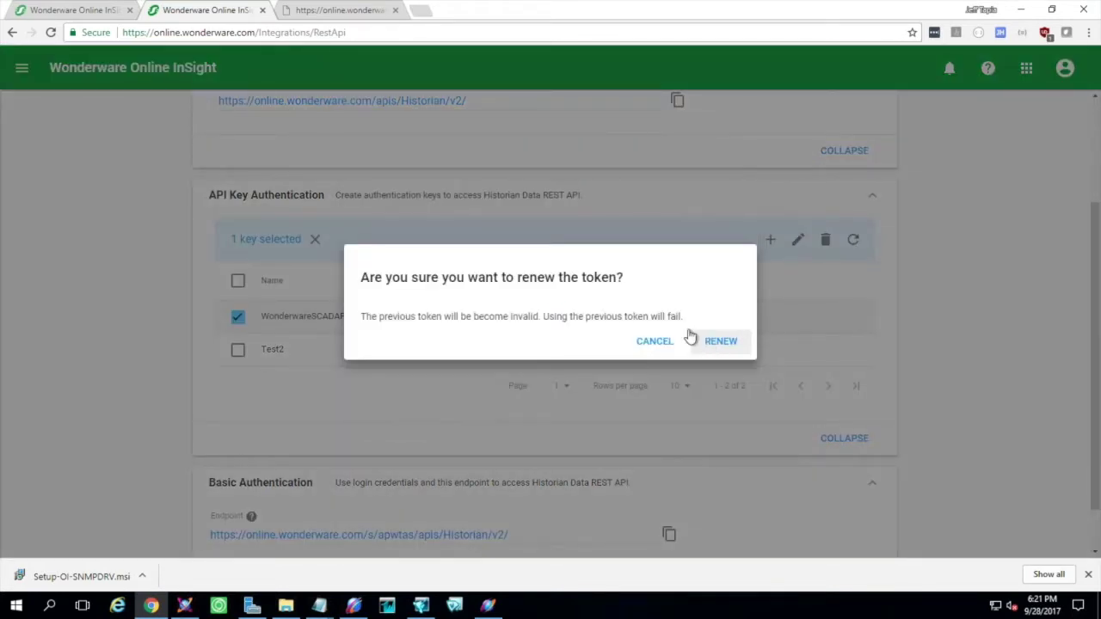
{"action": "left_click", "coordinate": [719, 342]}
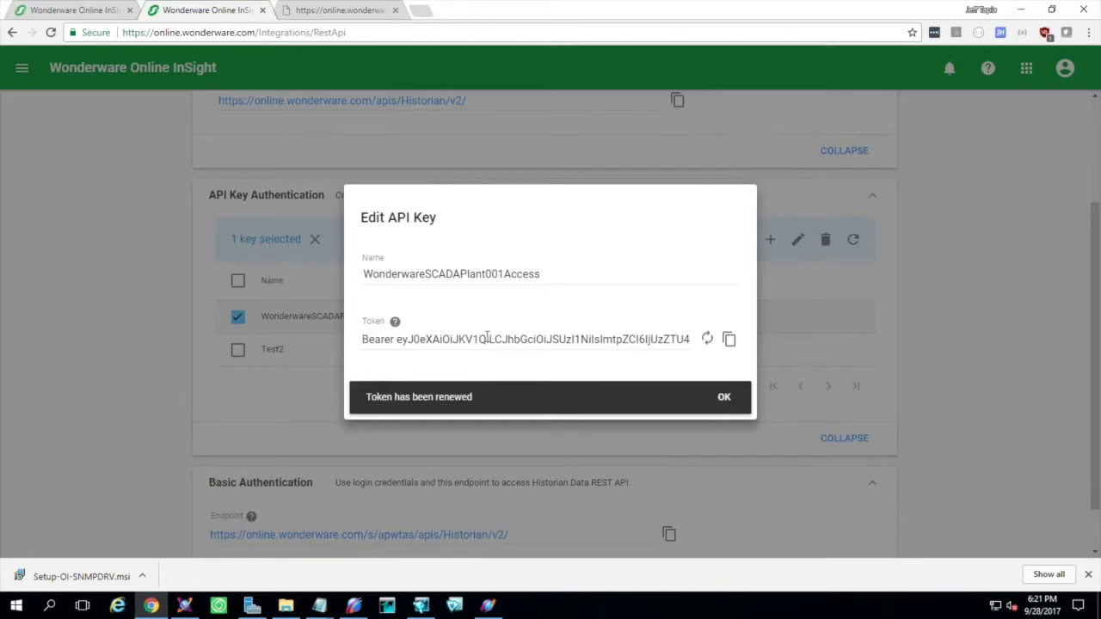
{"action": "left_click", "coordinate": [730, 340]}
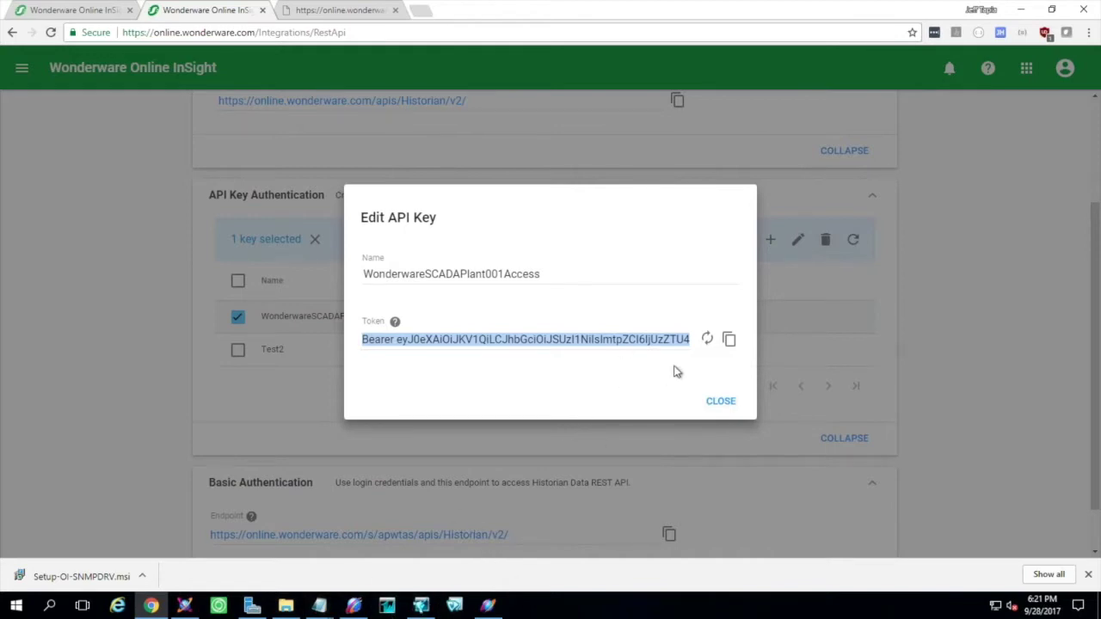
{"action": "left_click", "coordinate": [731, 401]}
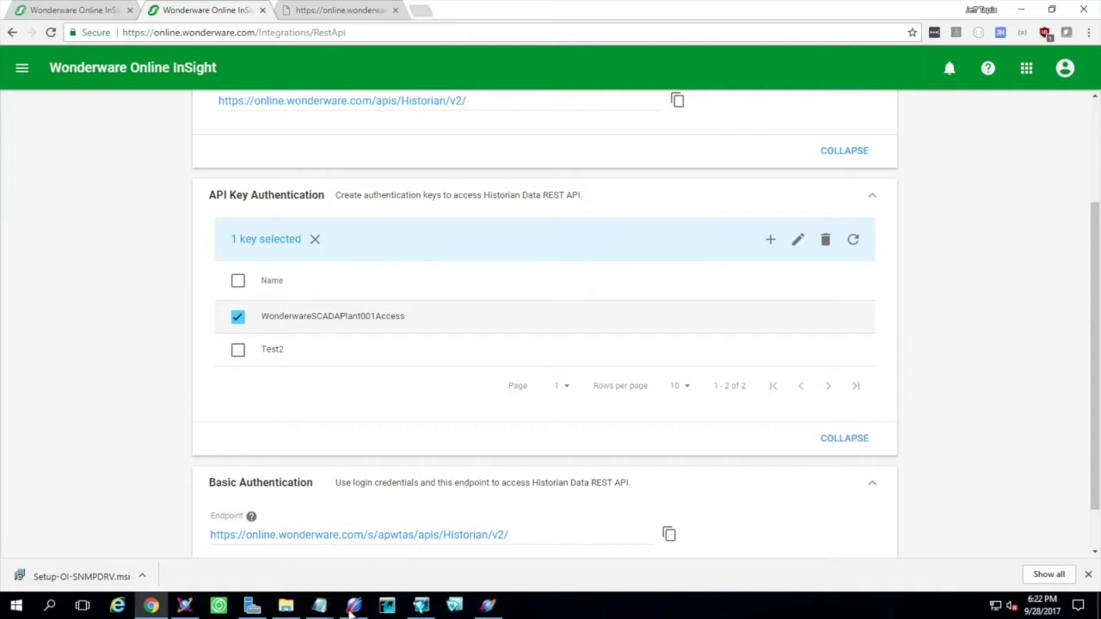
{"action": "left_click", "coordinate": [354, 606]}
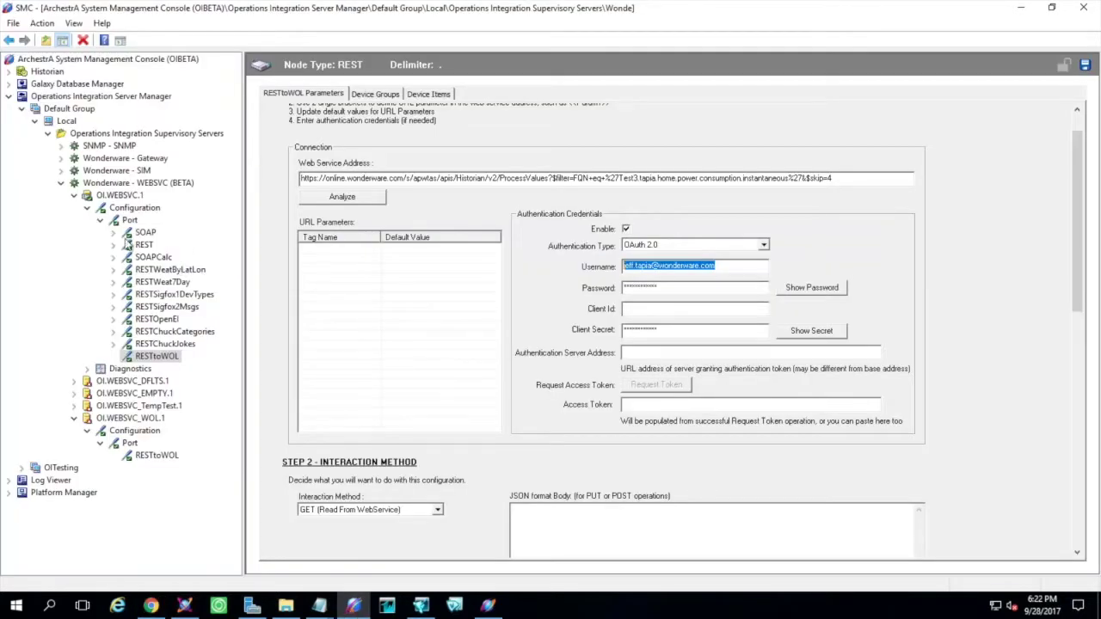
Open SOAPCalc without saving RESTtoWOL, connect to the calculator WSDL, and pick the multiply operation
{"action": "left_click", "coordinate": [163, 261]}
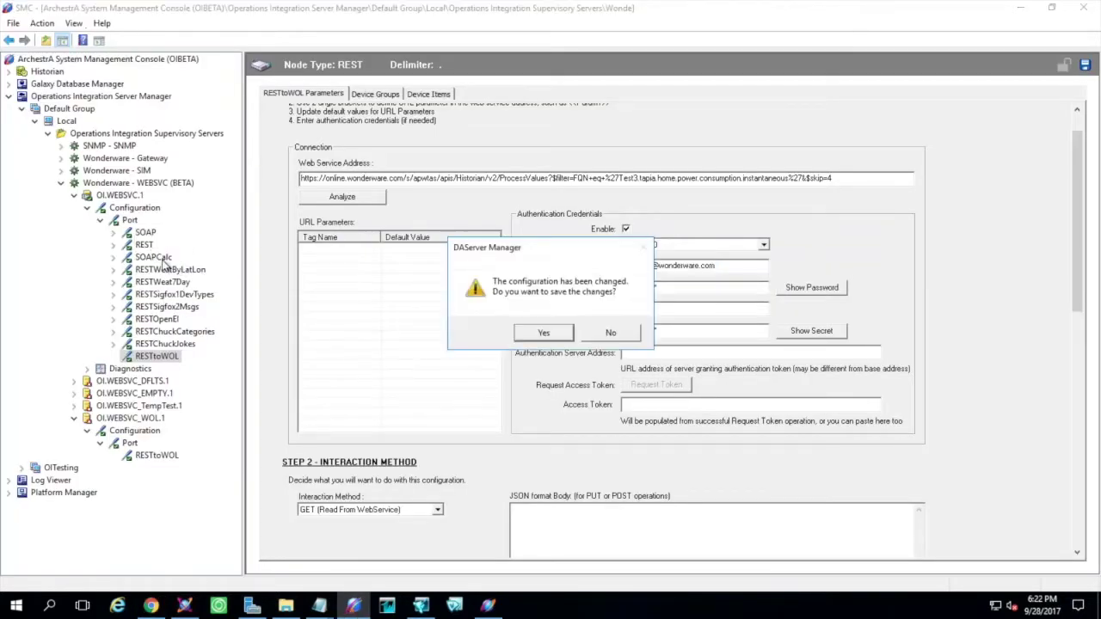
{"action": "left_click", "coordinate": [610, 334]}
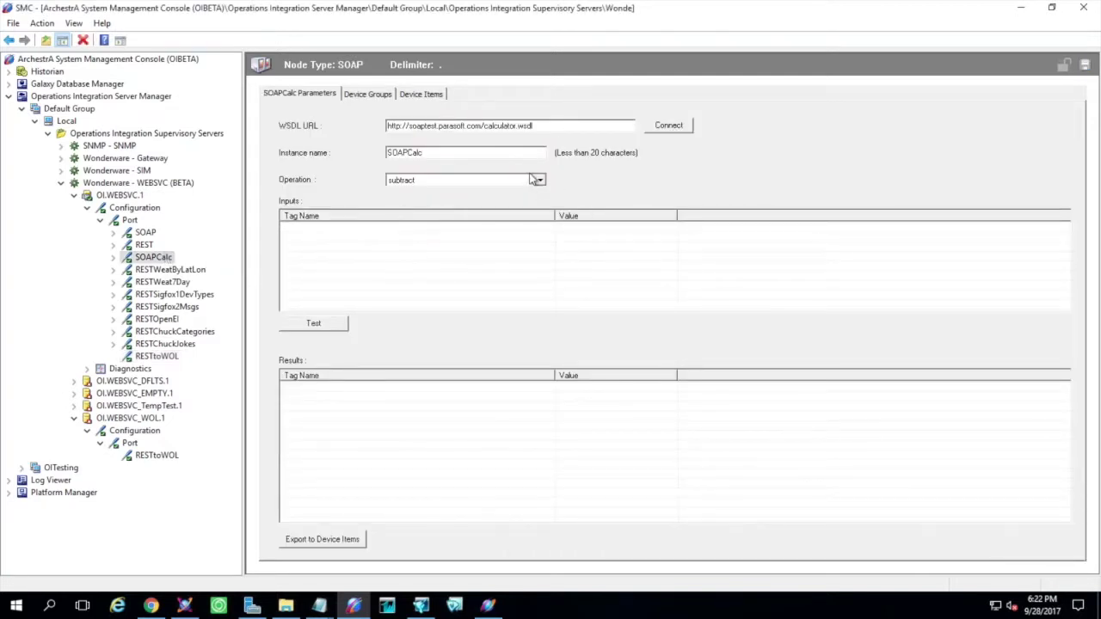
{"action": "left_click_drag", "start_coordinate": [553, 126], "coordinate": [390, 124]}
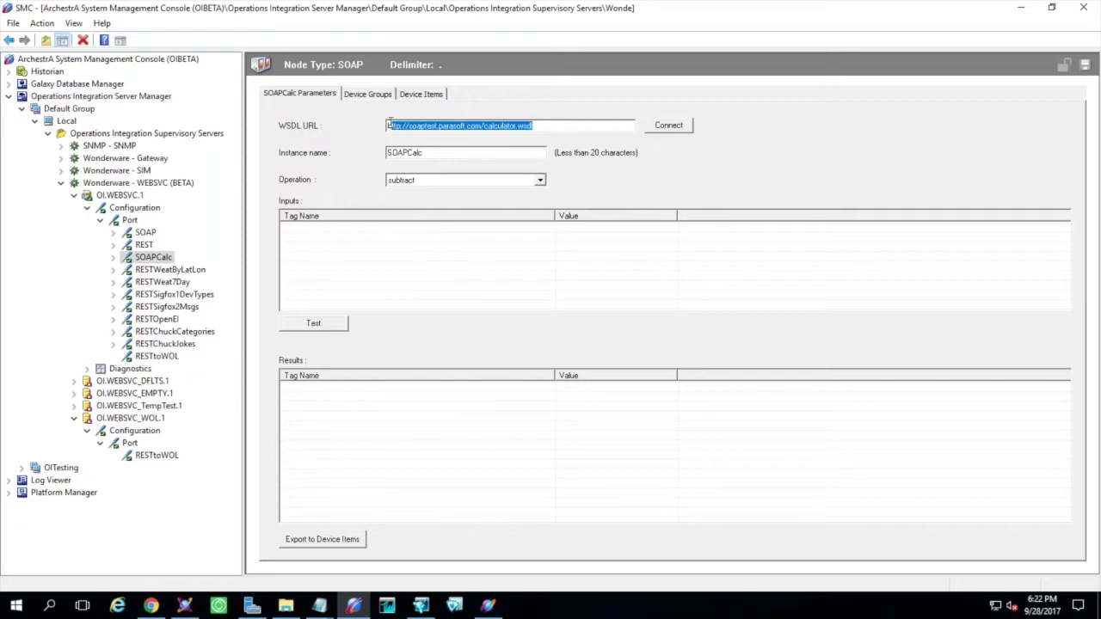
{"action": "left_click", "coordinate": [586, 129]}
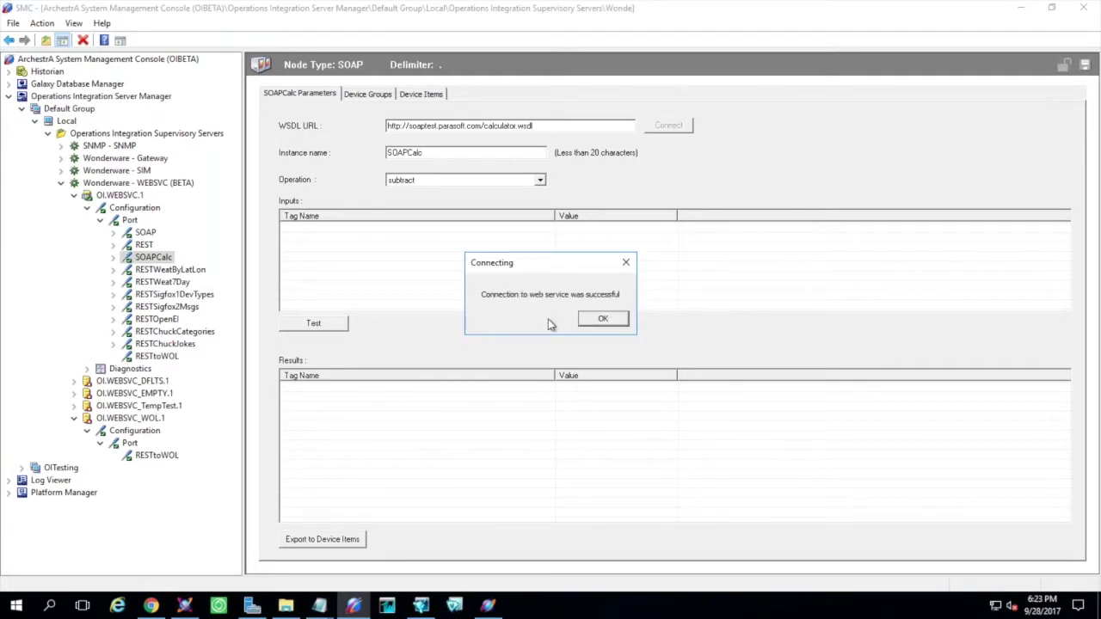
{"action": "left_click", "coordinate": [587, 323]}
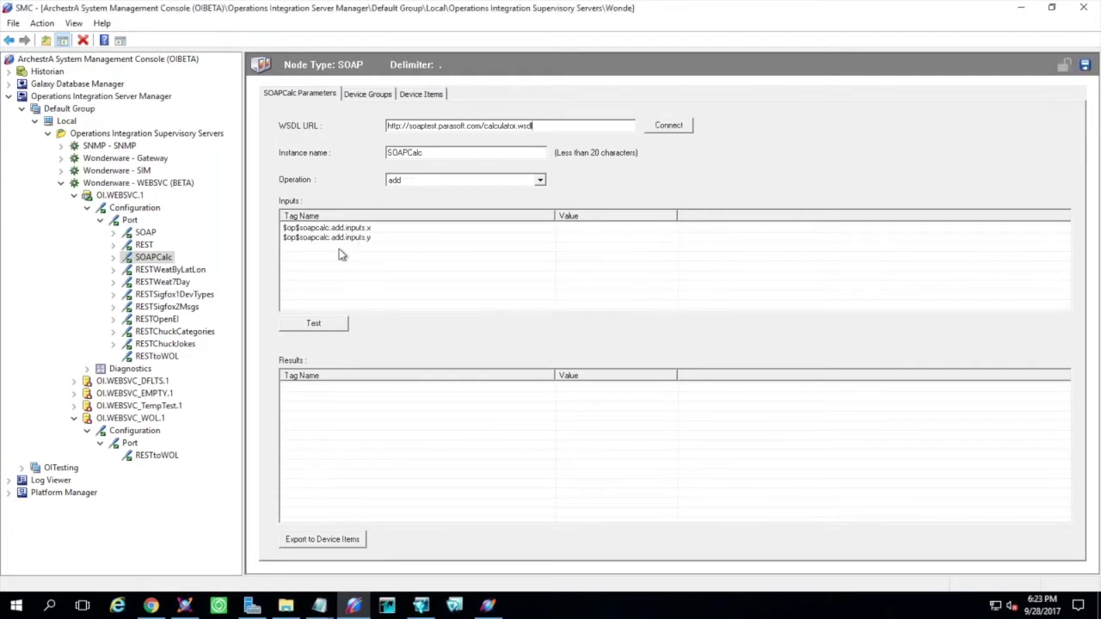
{"action": "left_click", "coordinate": [539, 182]}
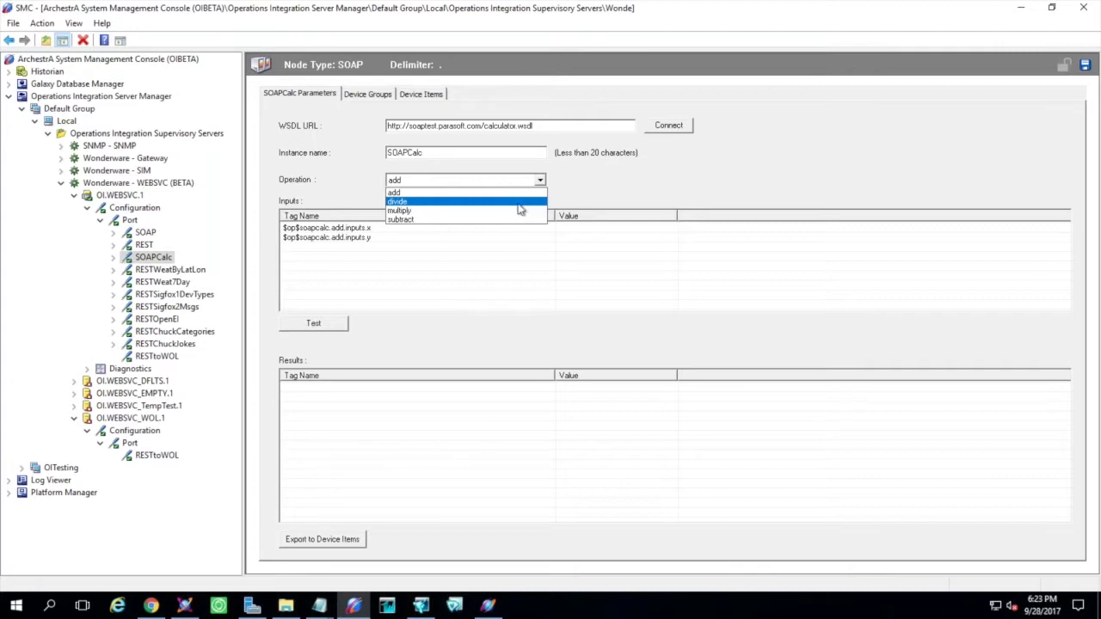
{"action": "left_click", "coordinate": [519, 210]}
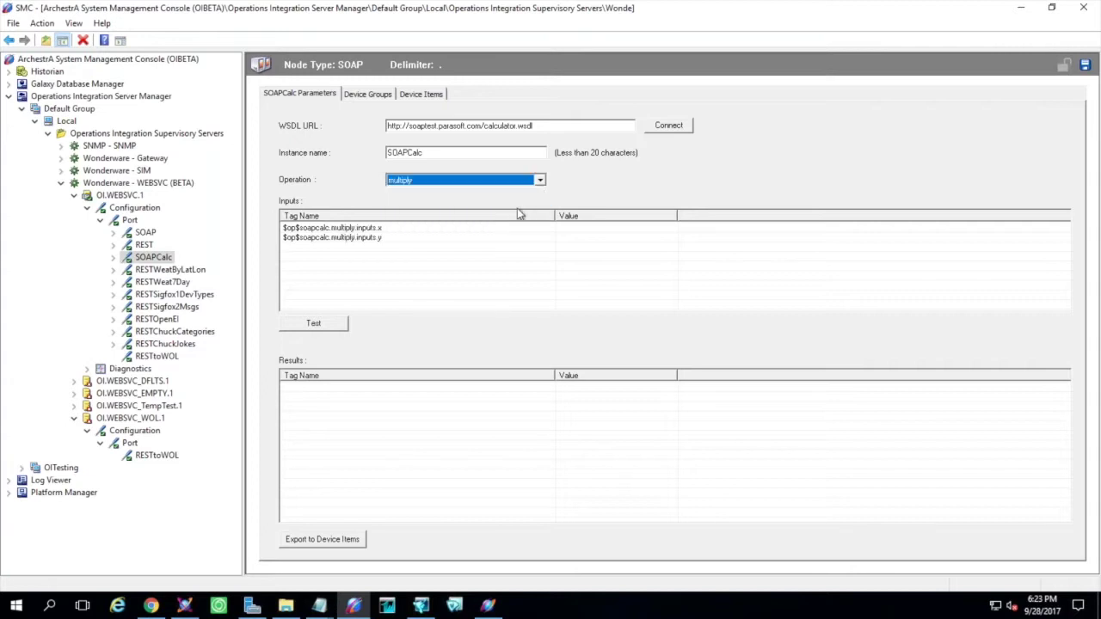
Test SOAPCalc's multiply with x=3 and y=5 and confirm the result 15.0
{"action": "left_click", "coordinate": [338, 325]}
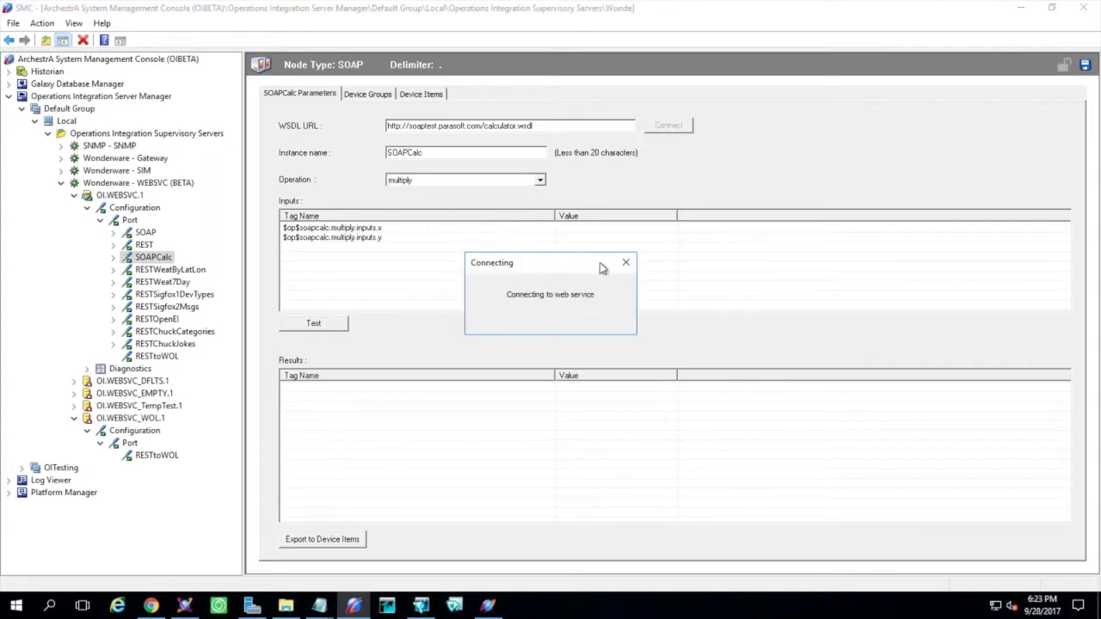
{"action": "left_click", "coordinate": [625, 262]}
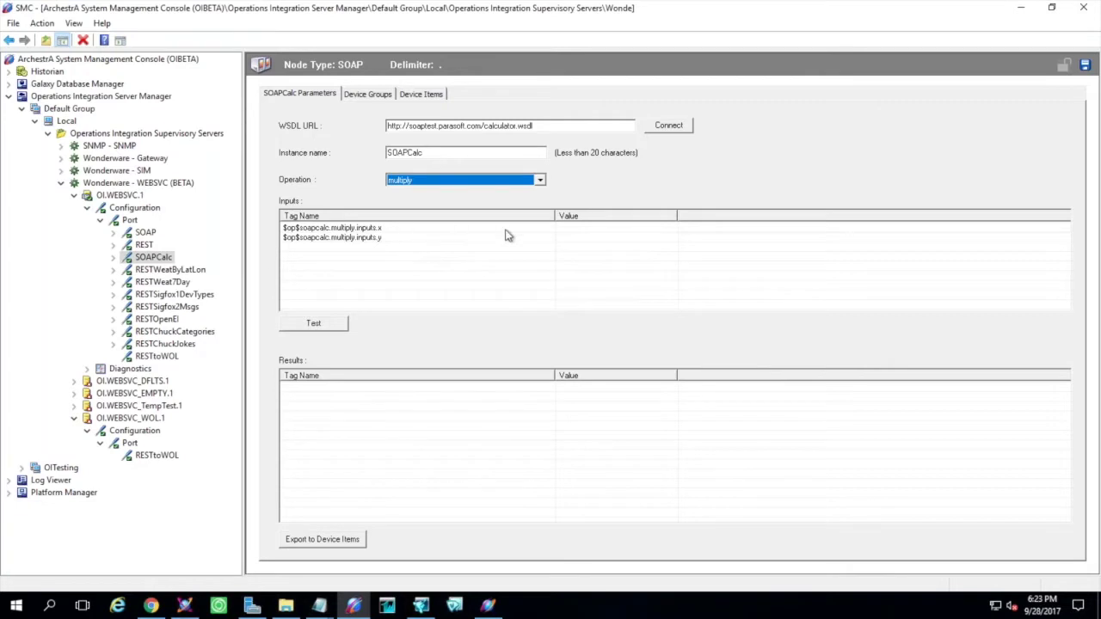
{"action": "left_click", "coordinate": [574, 235]}
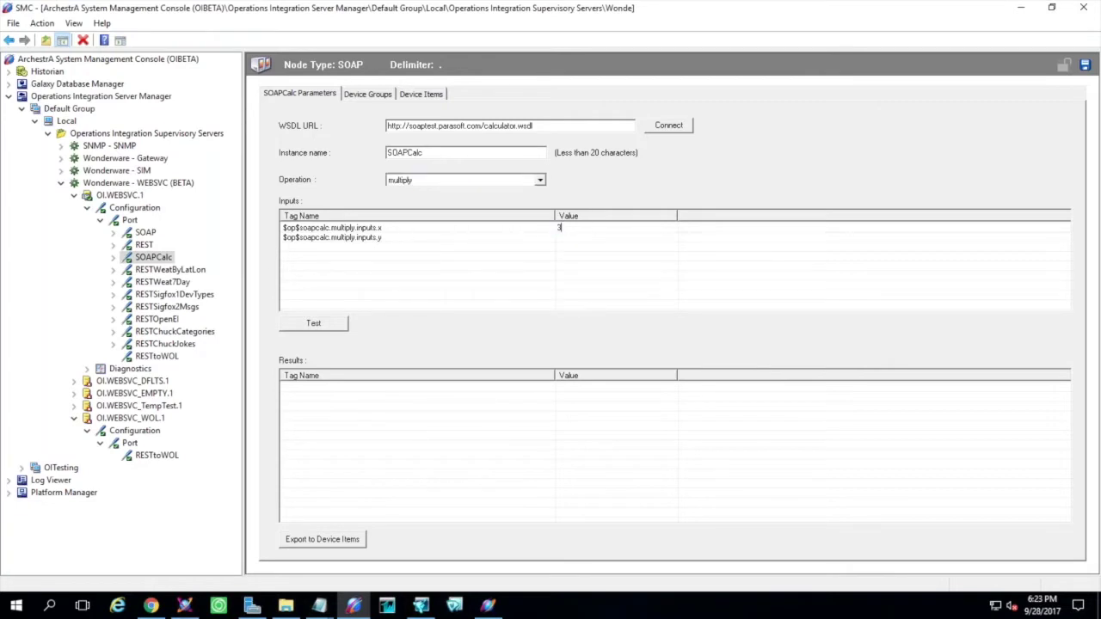
{"action": "left_click", "coordinate": [590, 239]}
{"action": "left_click", "coordinate": [317, 326]}
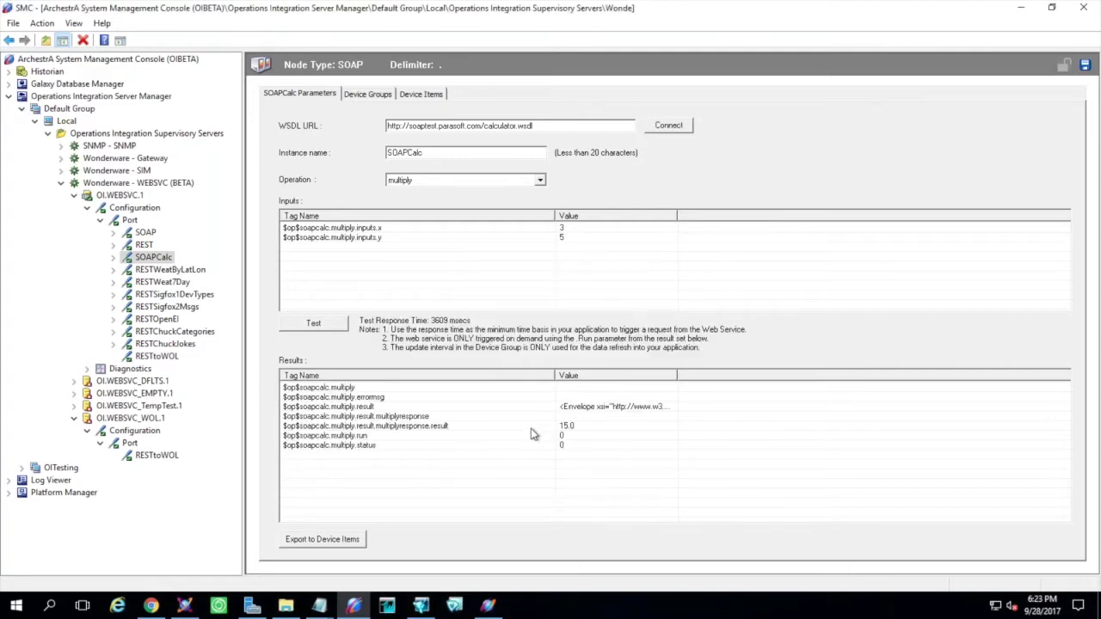
{"action": "left_click", "coordinate": [365, 426]}
{"action": "left_click", "coordinate": [366, 436]}
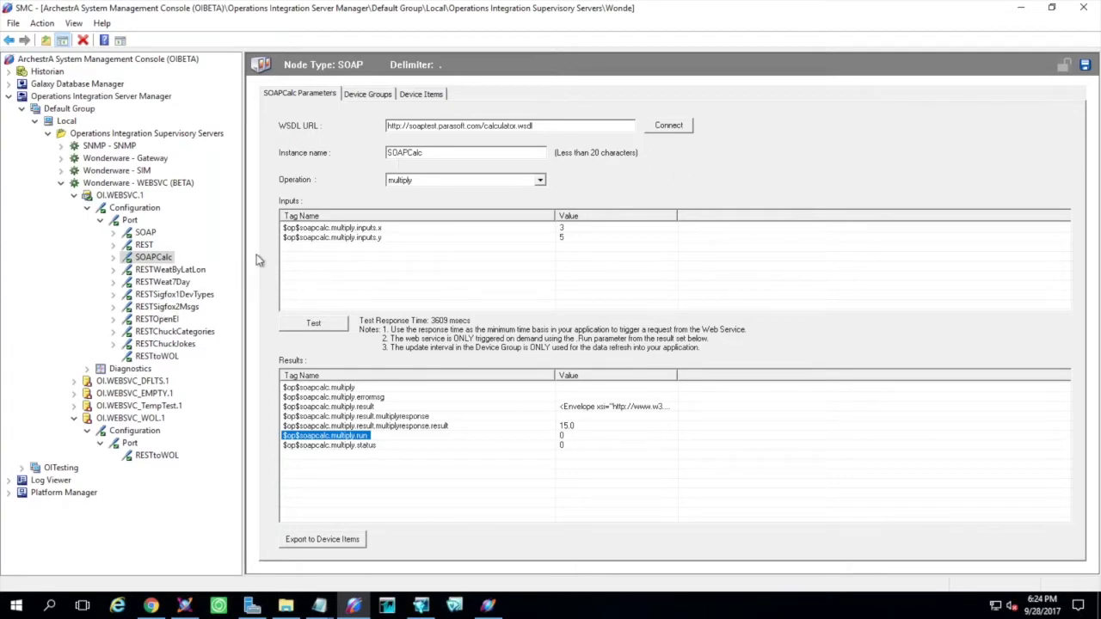
{"action": "left_click_drag", "start_coordinate": [546, 125], "coordinate": [395, 125]}
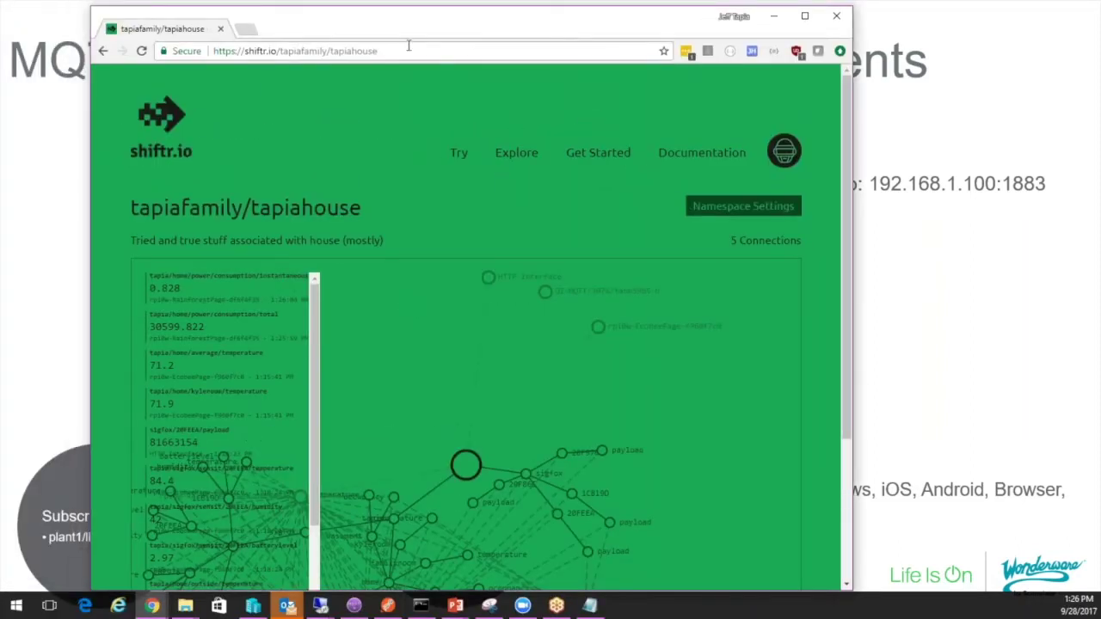
Maximize the shiftr.io tapiafamily/tapiahouse page, then bring MQTT.fx forward and centre its window
{"action": "double_click", "coordinate": [555, 25]}
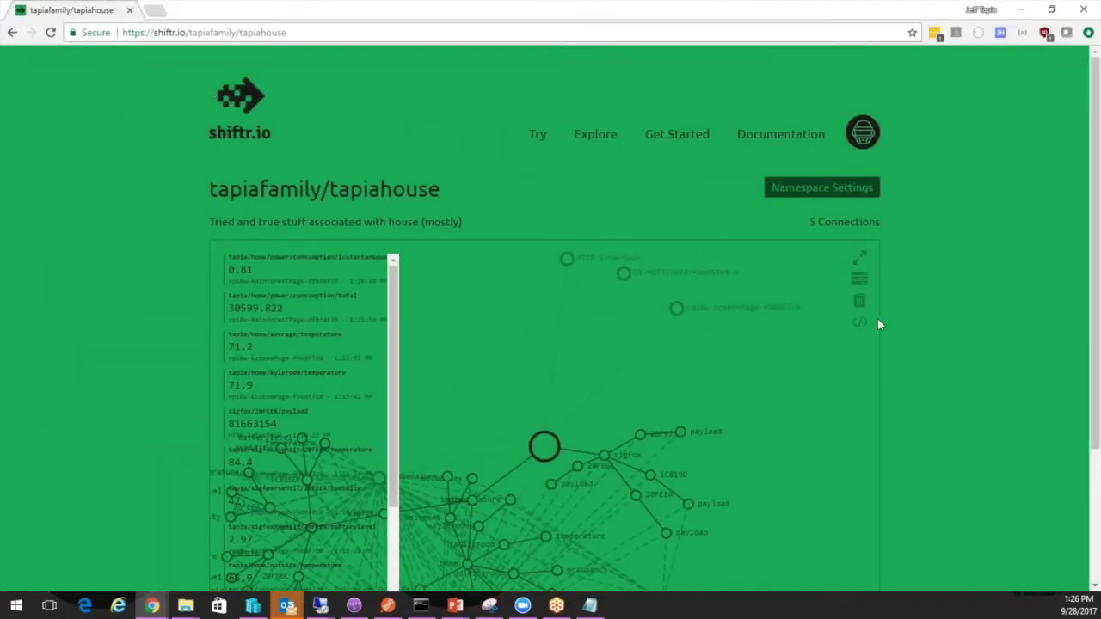
{"action": "left_click_drag", "start_coordinate": [1093, 377], "coordinate": [1093, 443]}
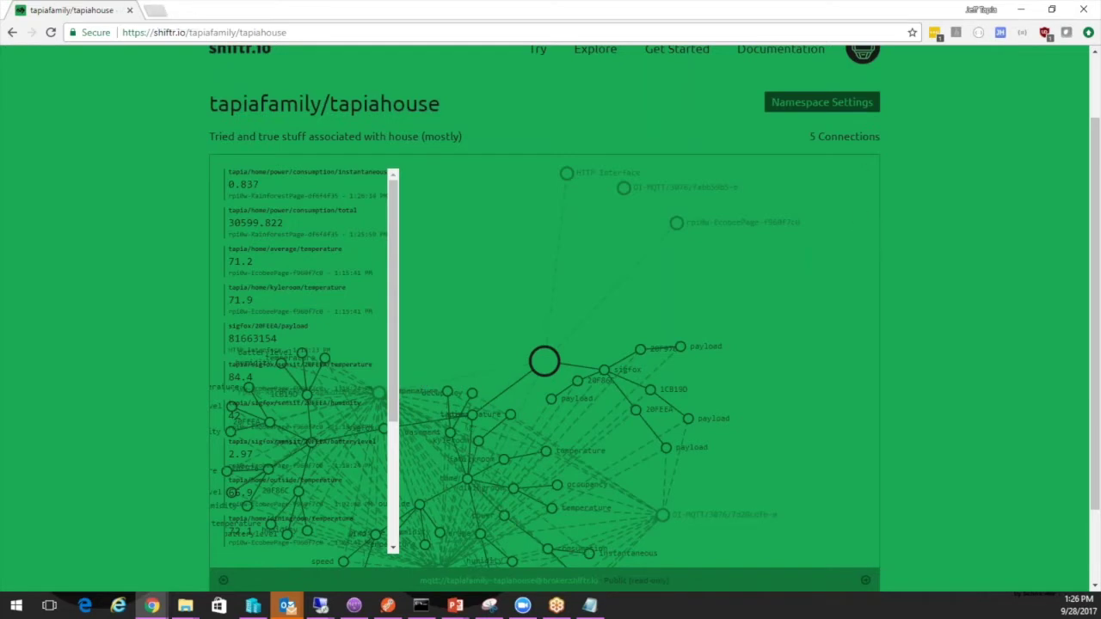
{"action": "left_click", "coordinate": [354, 606]}
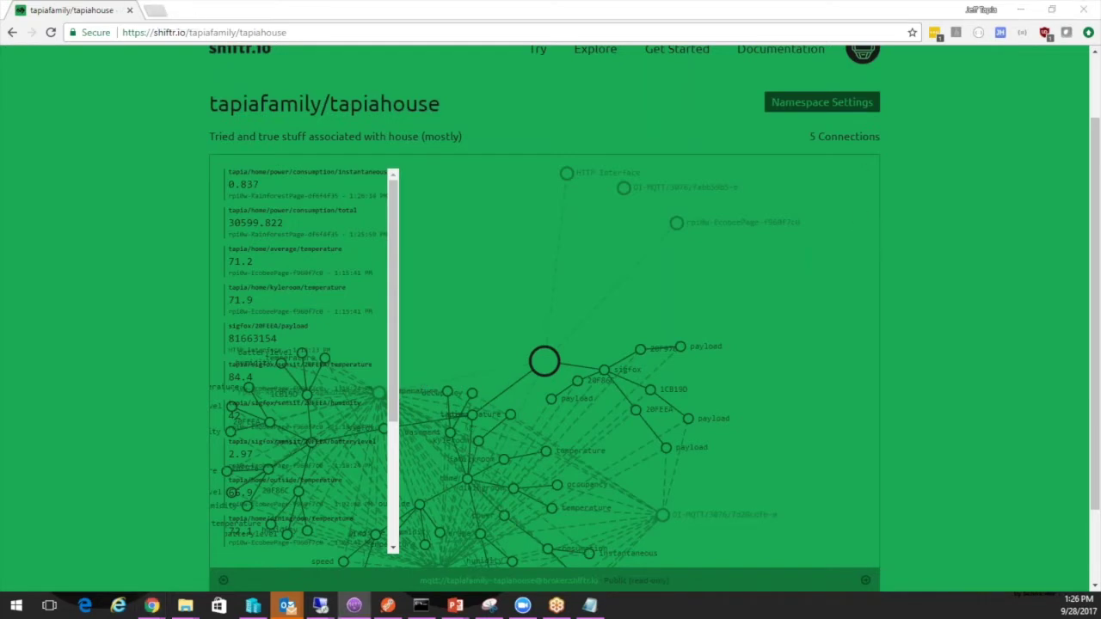
{"action": "left_click_drag", "start_coordinate": [51, 33], "coordinate": [507, 80]}
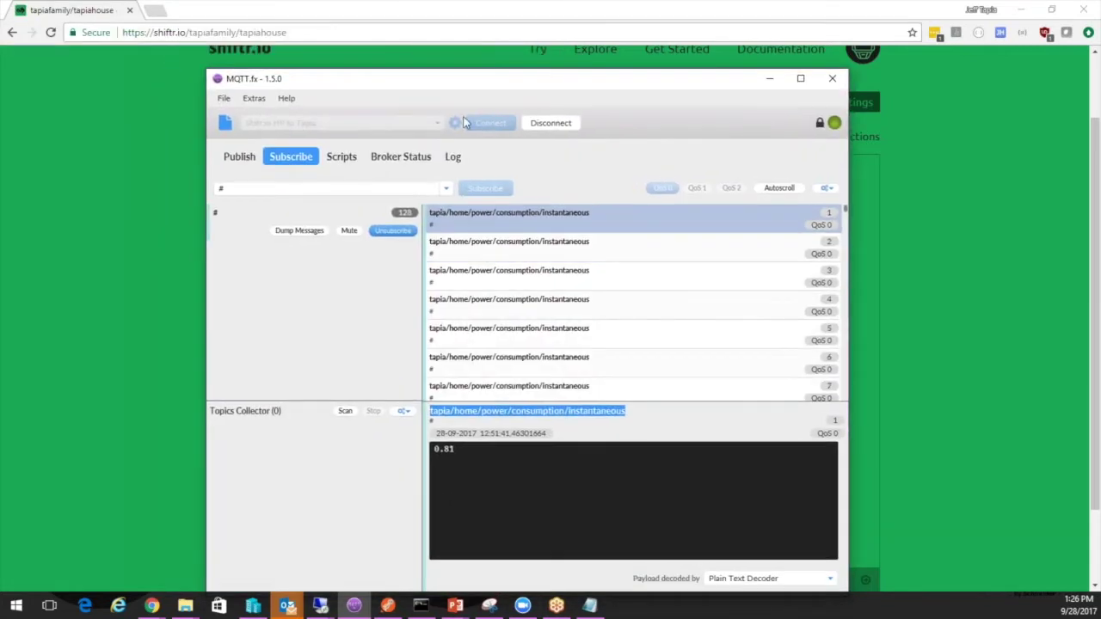
Maximize MQTT.fx, disconnect from the shiftr.io broker, and review the profile's broker.shiftr.io address
{"action": "double_click", "coordinate": [507, 80]}
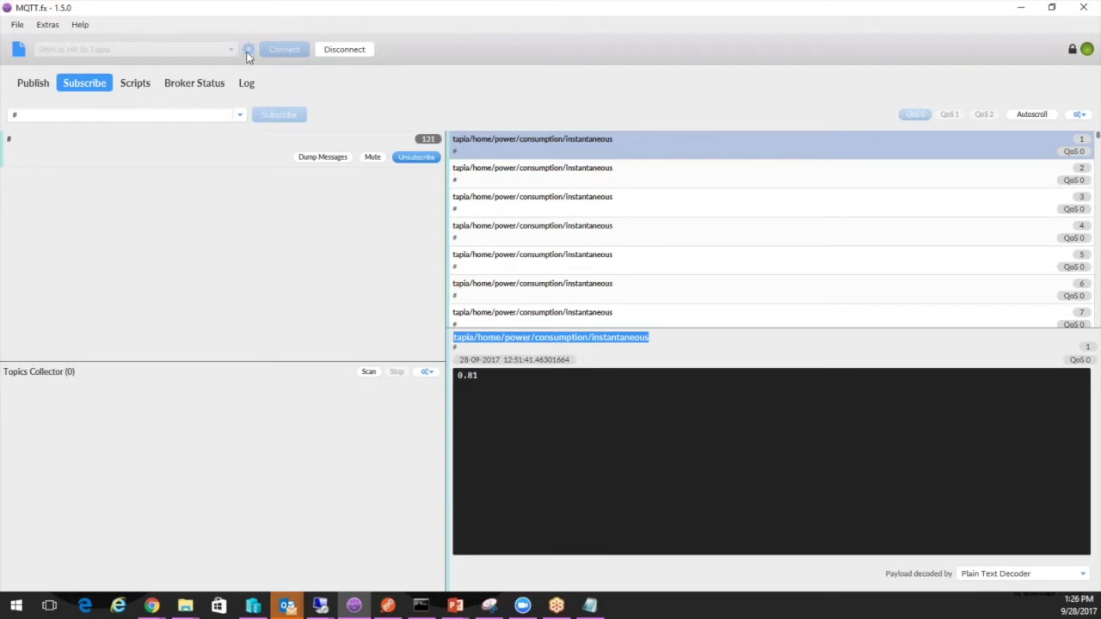
{"action": "left_click", "coordinate": [336, 54]}
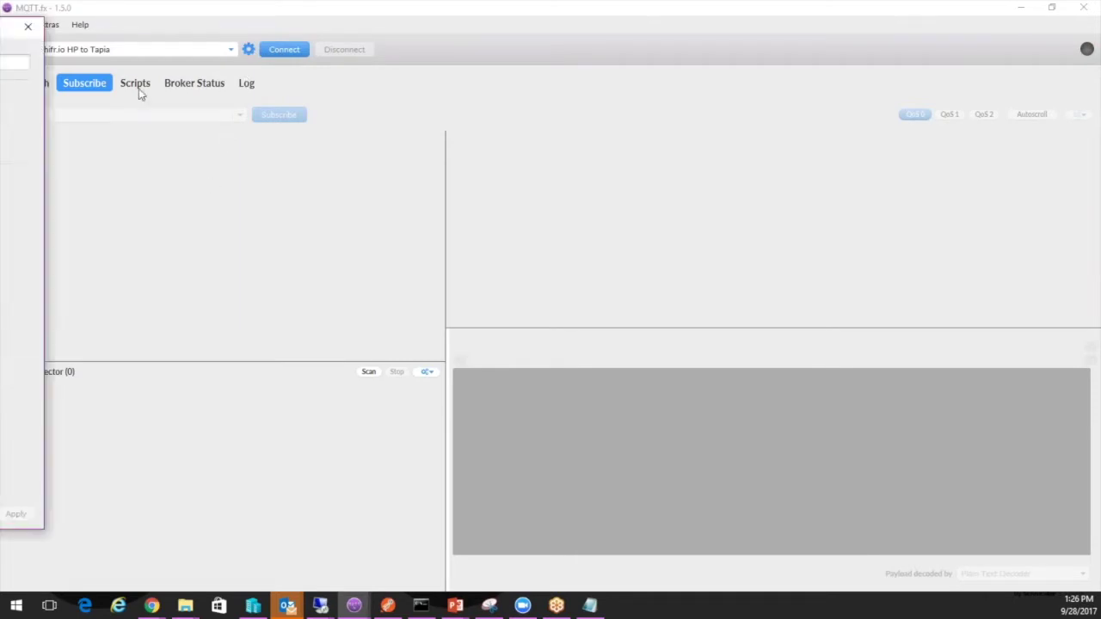
{"action": "left_click_drag", "start_coordinate": [0, 19], "coordinate": [171, 49]}
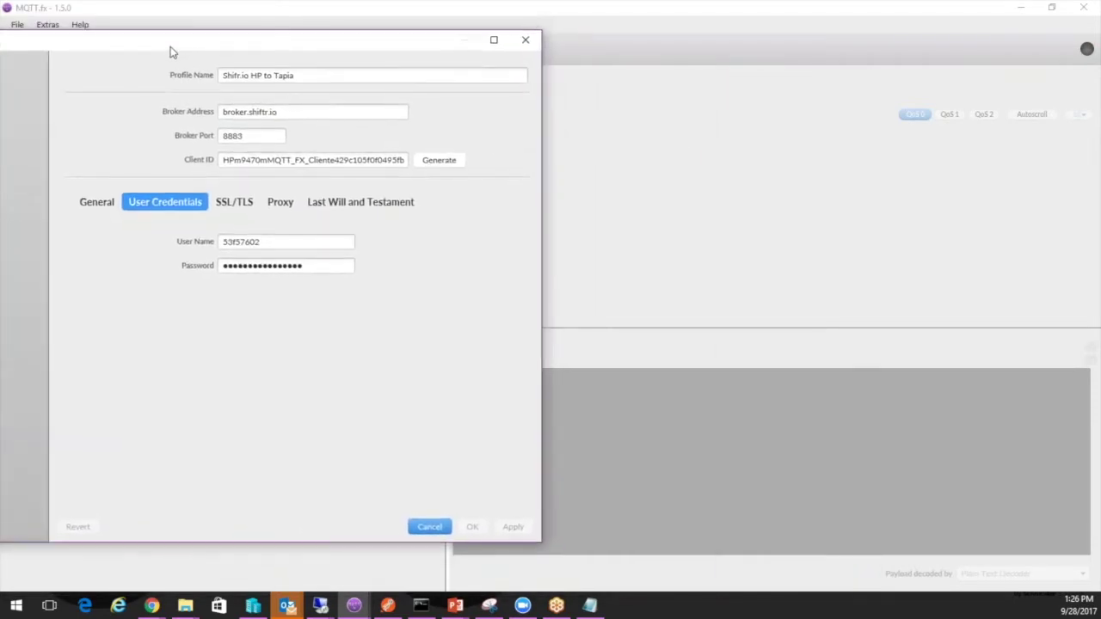
{"action": "left_click_drag", "start_coordinate": [293, 116], "coordinate": [203, 112]}
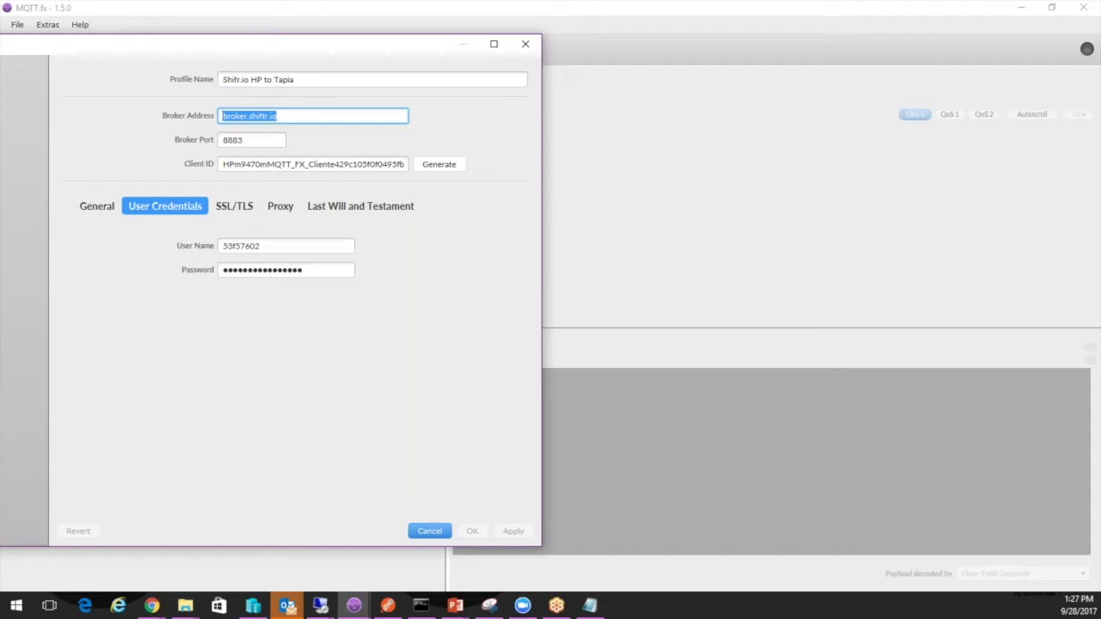
{"action": "left_click", "coordinate": [526, 44]}
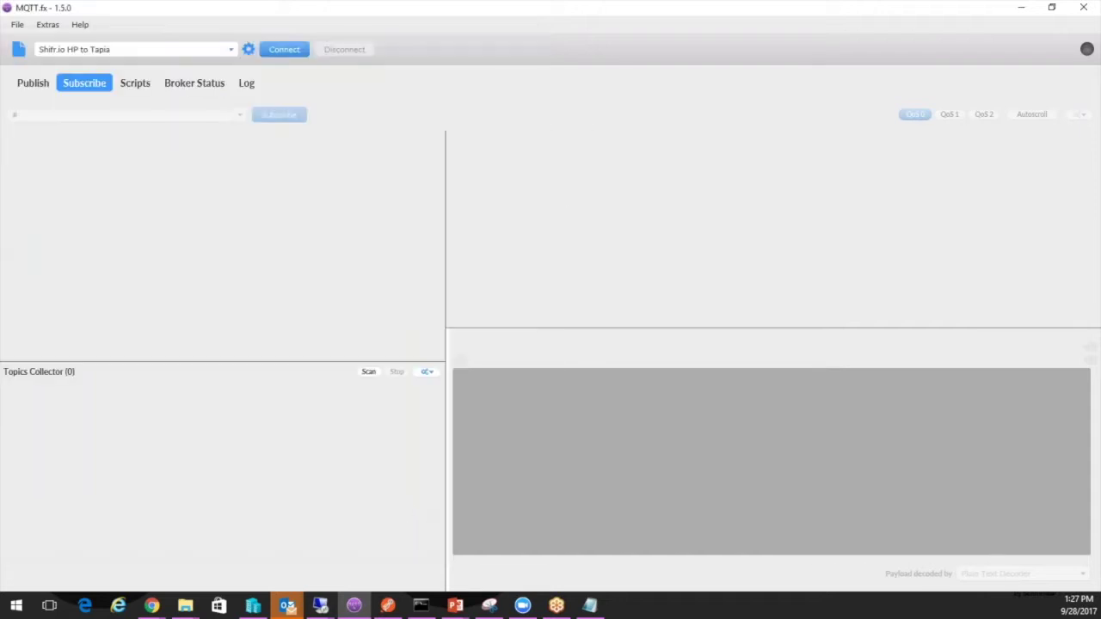
Connect MQTT.fx to the shiftr.io broker, subscribe to '#', and check the latest power reading, 0.828
{"action": "left_click", "coordinate": [276, 48]}
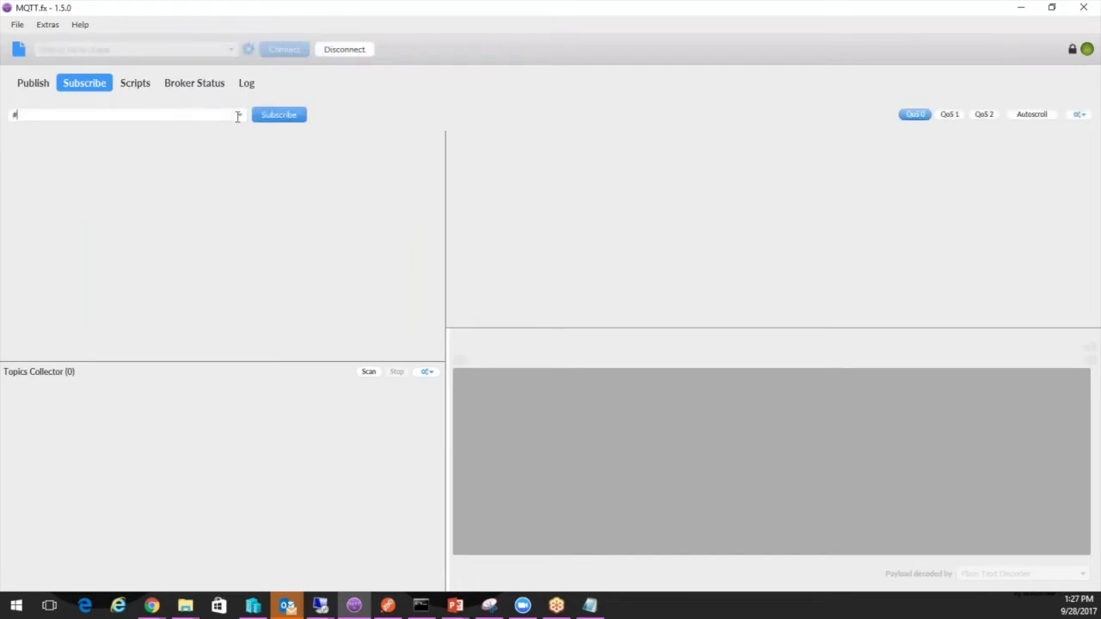
{"action": "left_click", "coordinate": [269, 117]}
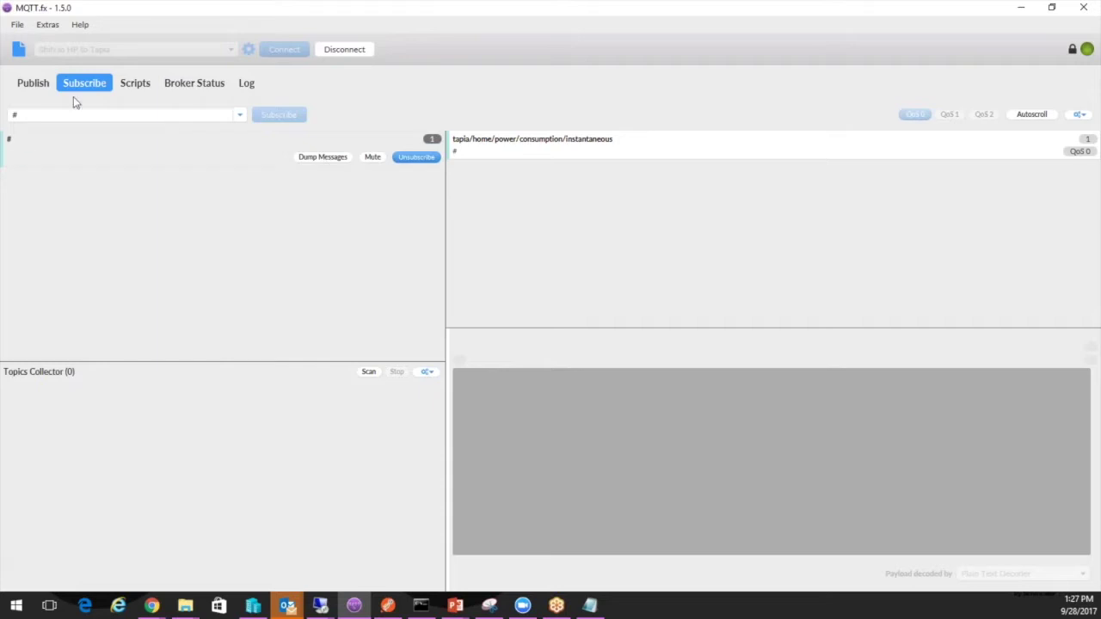
{"action": "left_click_drag", "start_coordinate": [34, 115], "coordinate": [12, 114]}
{"action": "left_click", "coordinate": [354, 607]}
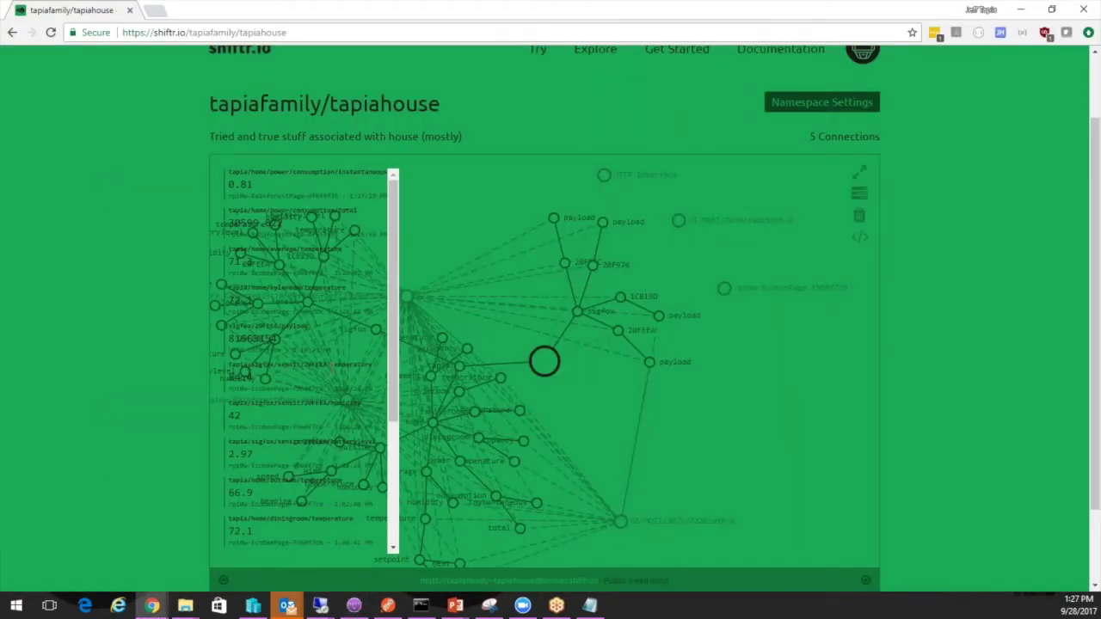
{"action": "left_click", "coordinate": [353, 609]}
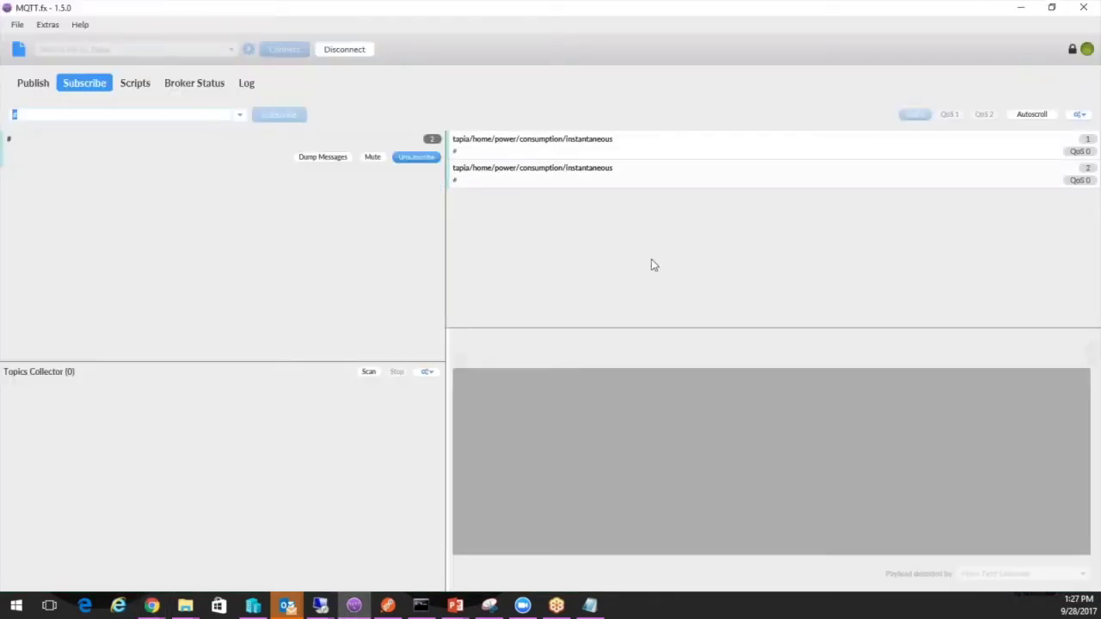
{"action": "left_click", "coordinate": [508, 177]}
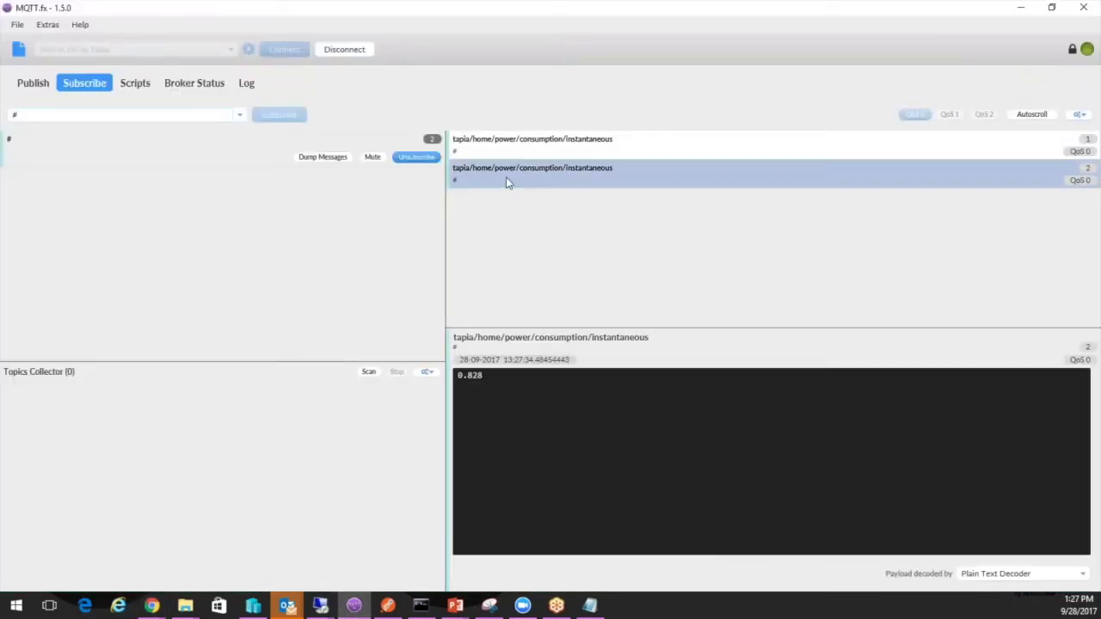
Shrink MQTT.fx and move it right to reveal the tapiahouse graph, then restore the remote desktop
{"action": "double_click", "coordinate": [513, 13]}
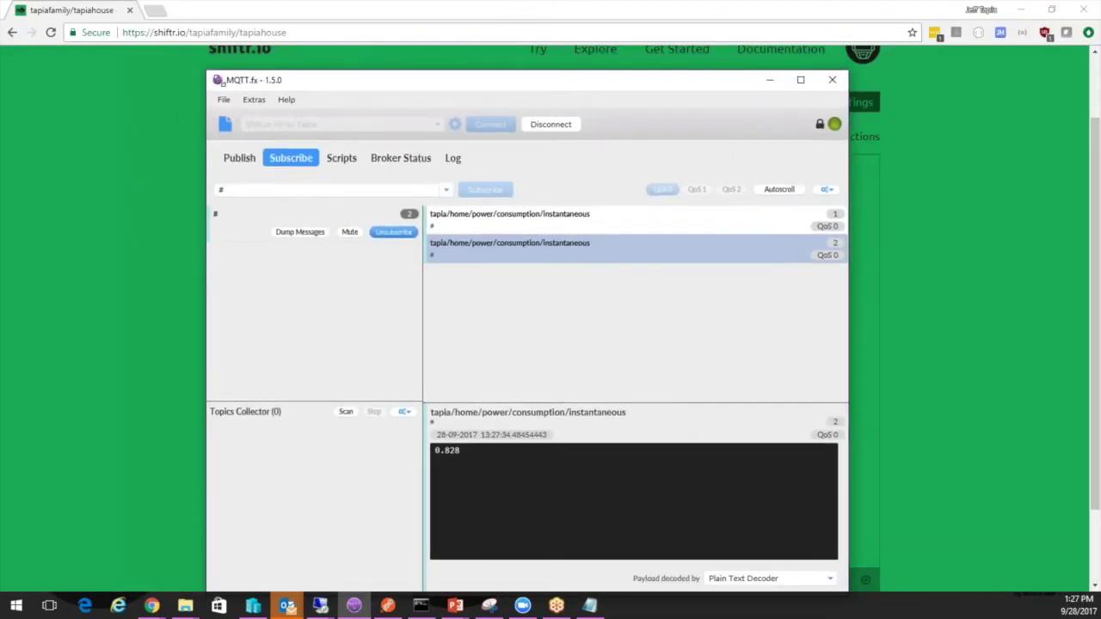
{"action": "left_click_drag", "start_coordinate": [208, 71], "coordinate": [353, 123]}
{"action": "left_click_drag", "start_coordinate": [445, 135], "coordinate": [585, 75]}
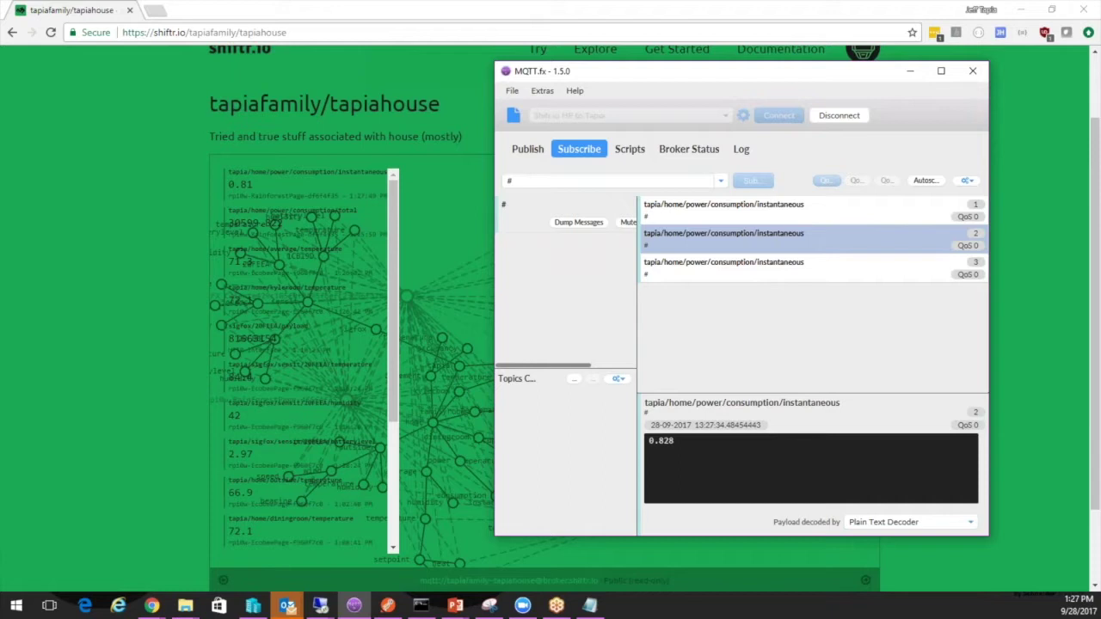
{"action": "left_click", "coordinate": [320, 605]}
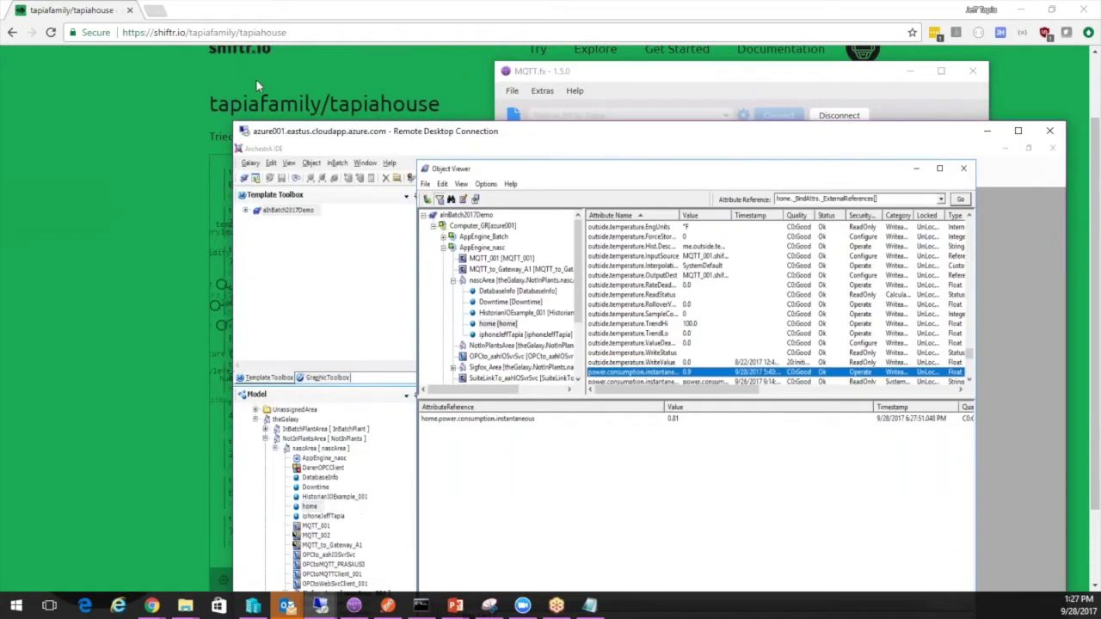
Maximize the remote desktop session and bring the System Management Console forward showing the g1 MQTT group
{"action": "left_click_drag", "start_coordinate": [296, 134], "coordinate": [231, 43]}
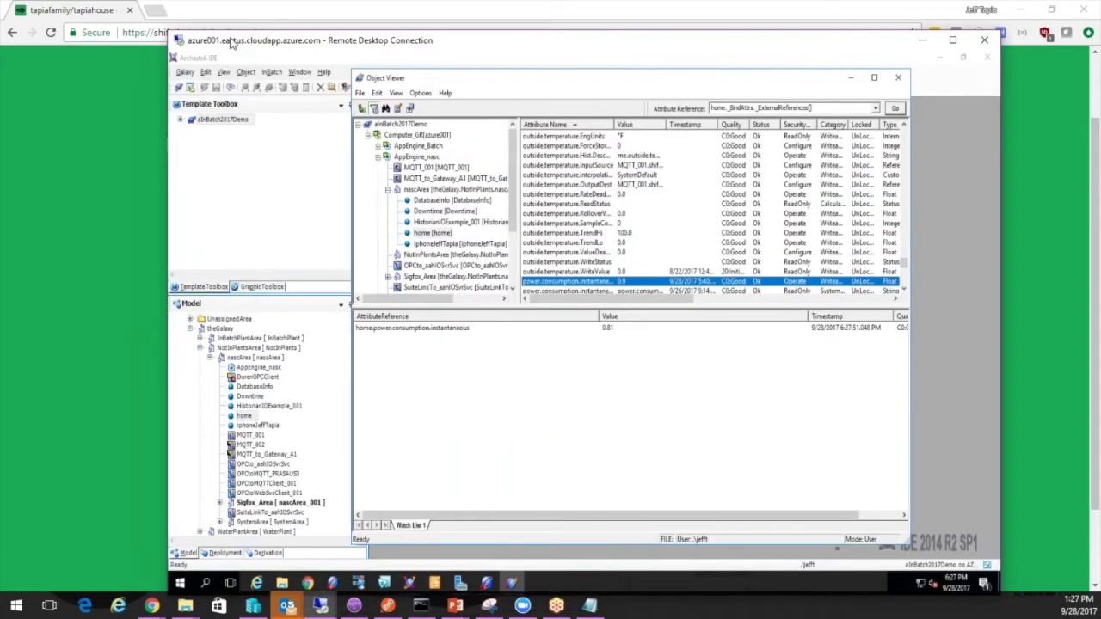
{"action": "left_click", "coordinate": [952, 40]}
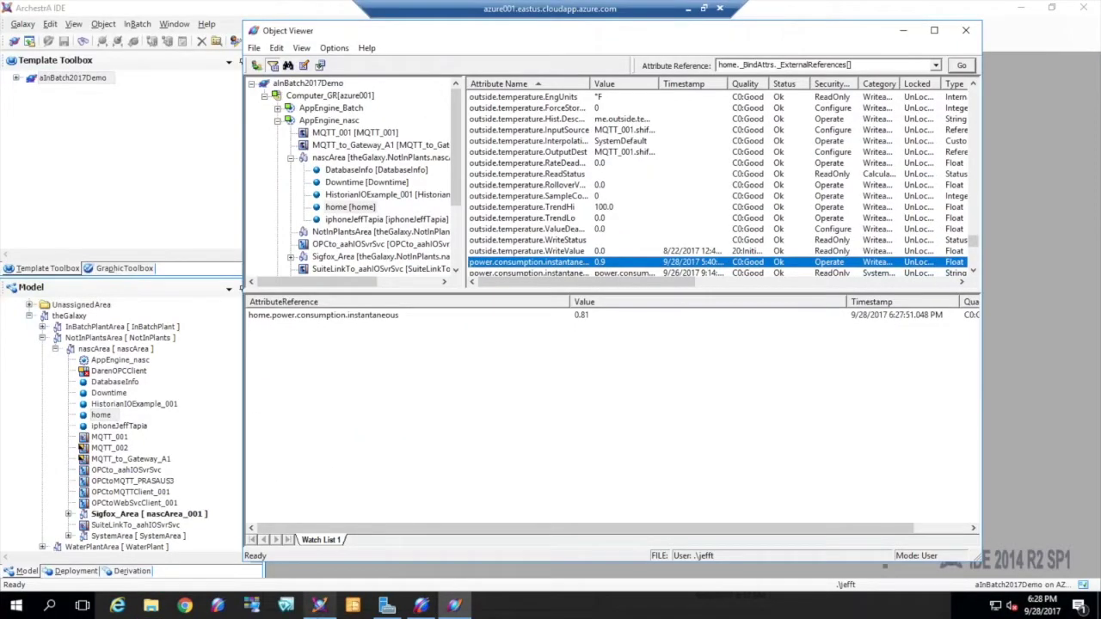
{"action": "left_click", "coordinate": [420, 606]}
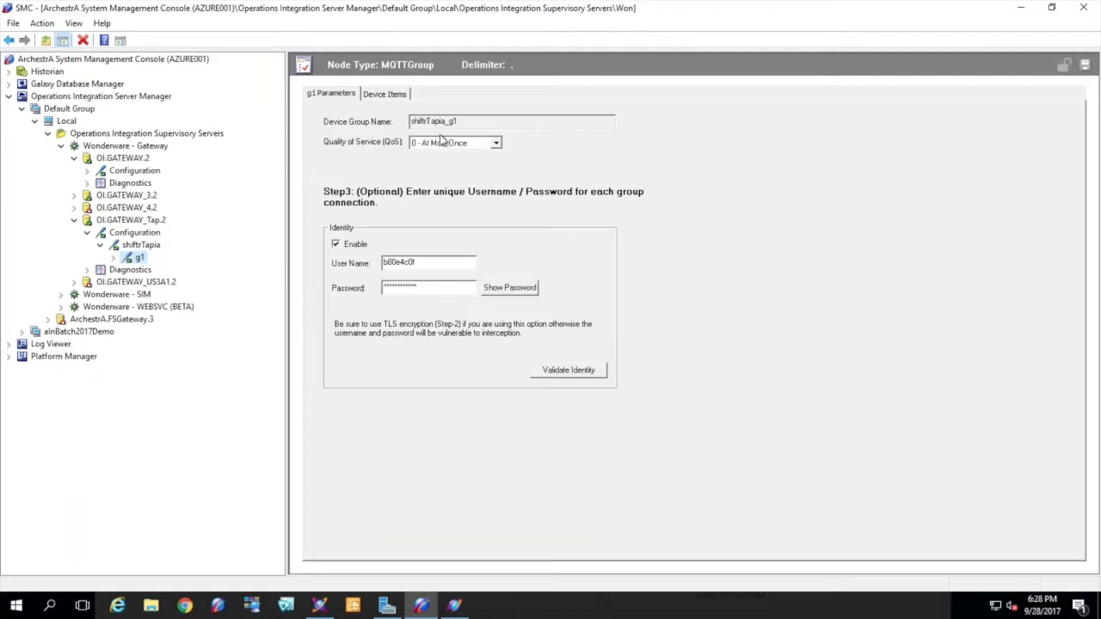
Review the shiftrTapia broker connection: network address broker.shiftr.io and port 1883
{"action": "left_click", "coordinate": [135, 245]}
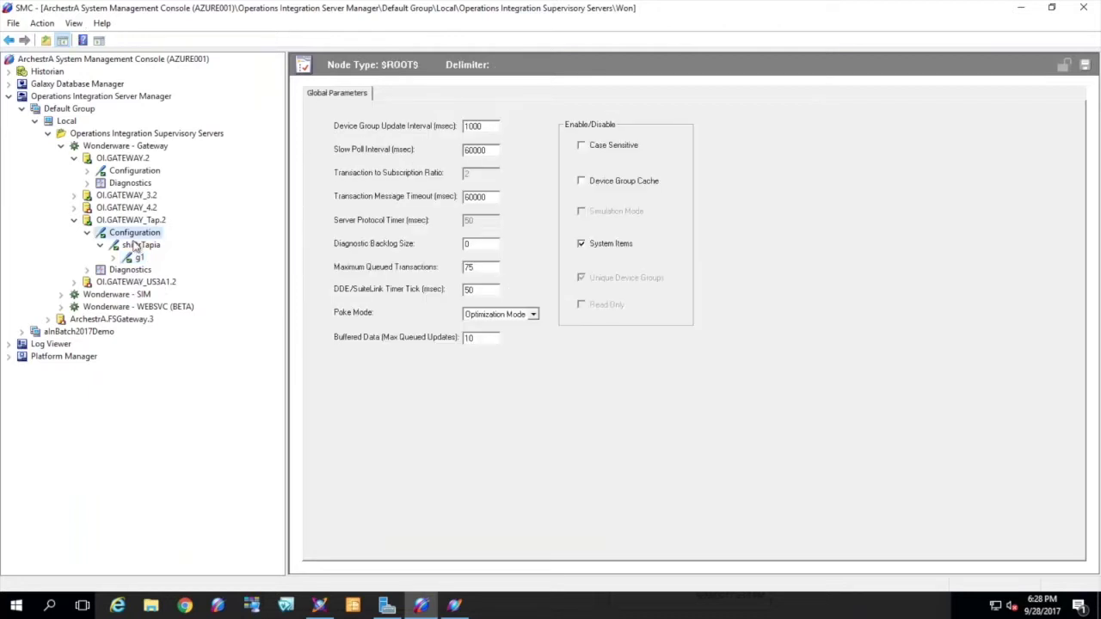
{"action": "left_click", "coordinate": [138, 259]}
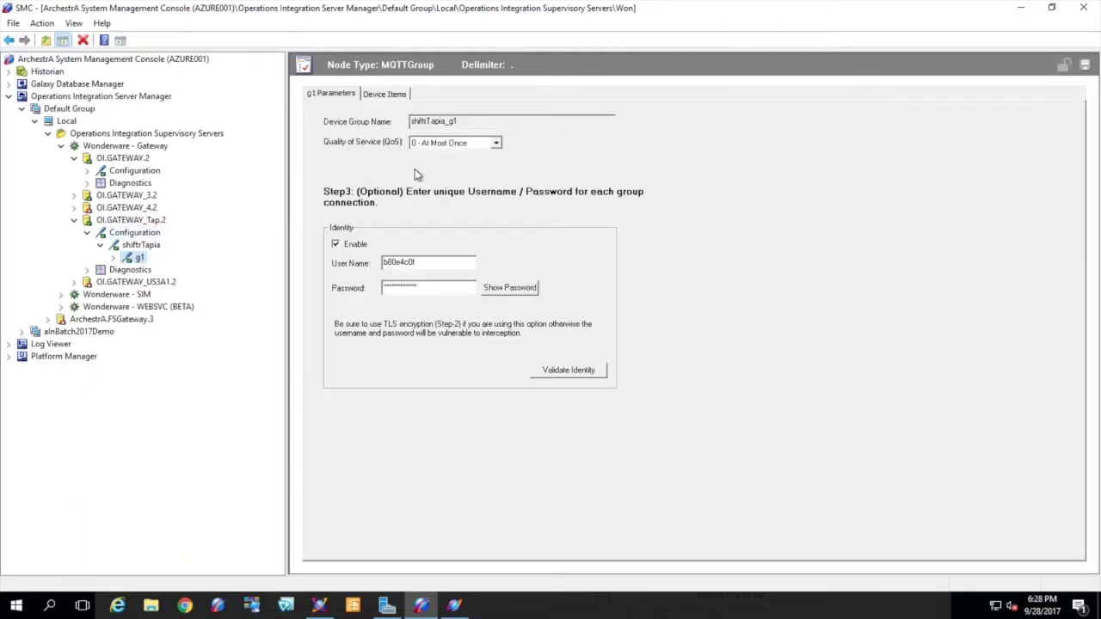
{"action": "left_click", "coordinate": [156, 248]}
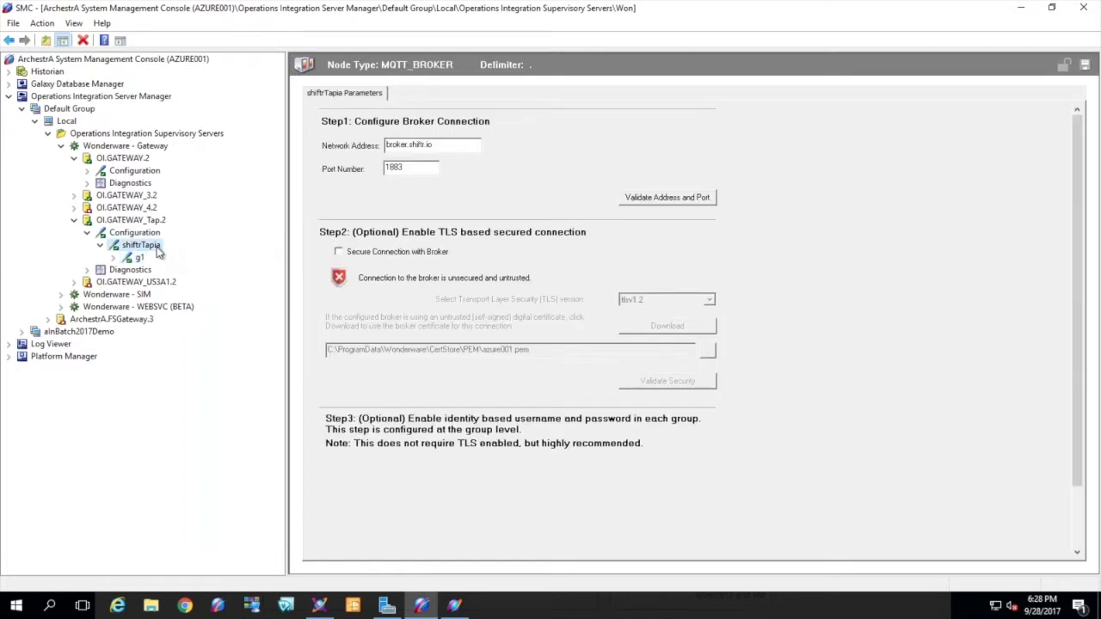
{"action": "left_click_drag", "start_coordinate": [454, 146], "coordinate": [380, 145]}
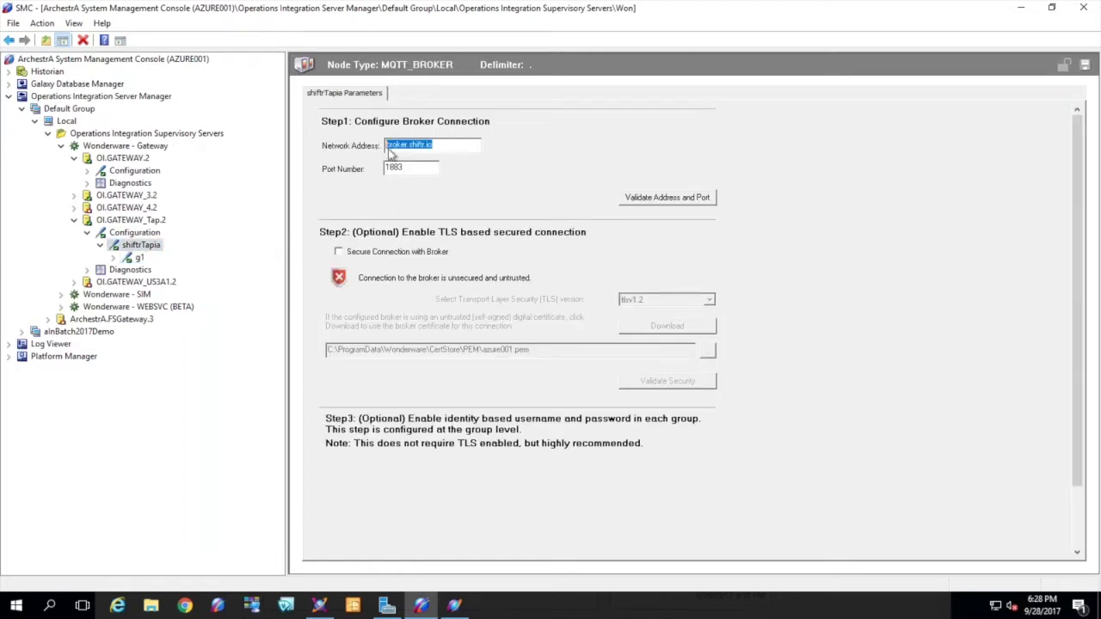
{"action": "left_click", "coordinate": [424, 169]}
{"action": "left_click_drag", "start_coordinate": [424, 169], "coordinate": [347, 164]}
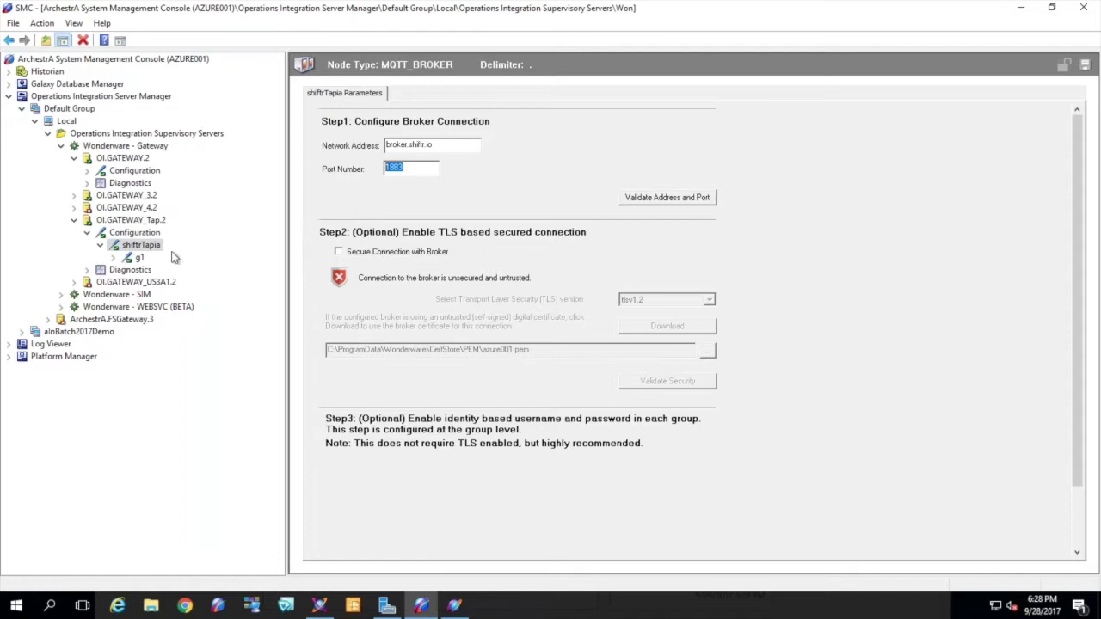
Check the gateway diagnostics and g1 identity settings, then minimize the console to show the 0.81 value
{"action": "left_click", "coordinate": [133, 270]}
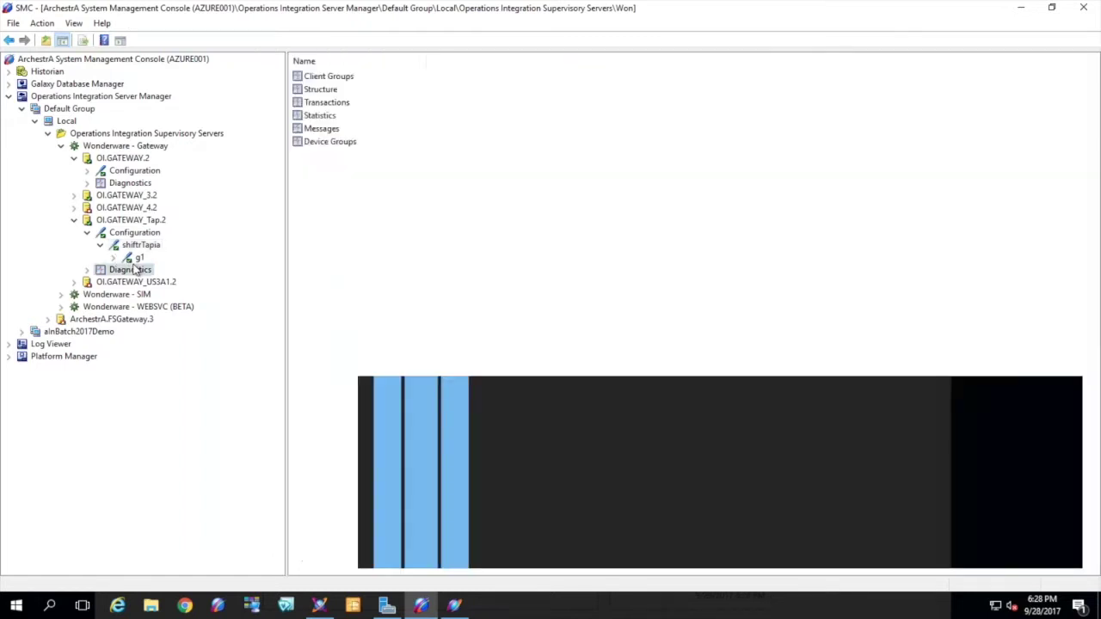
{"action": "left_click", "coordinate": [131, 246]}
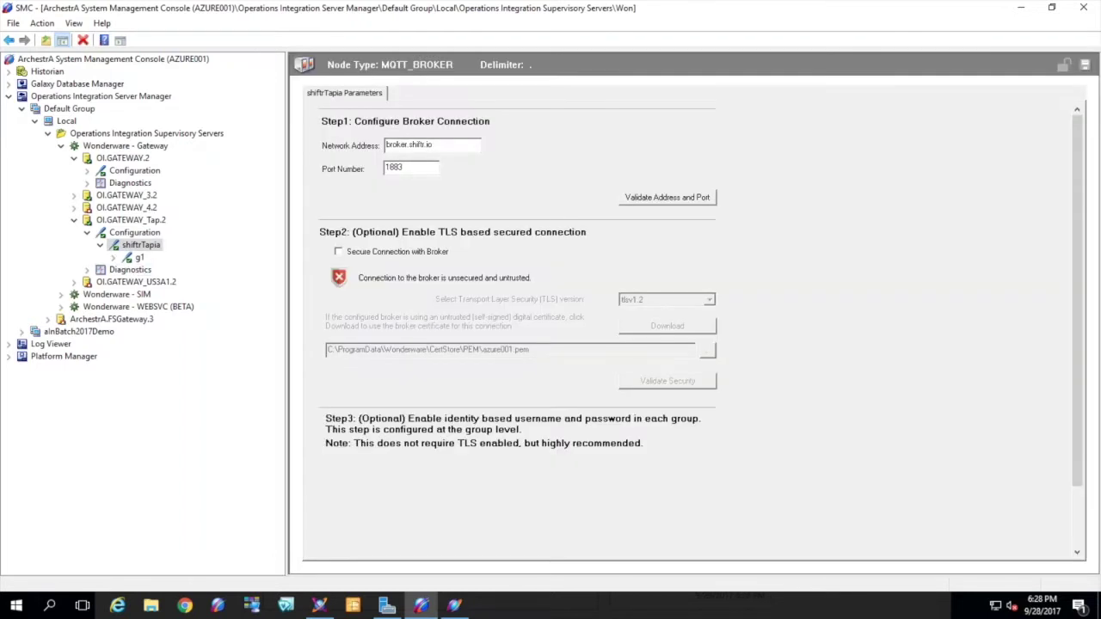
{"action": "left_click", "coordinate": [138, 258]}
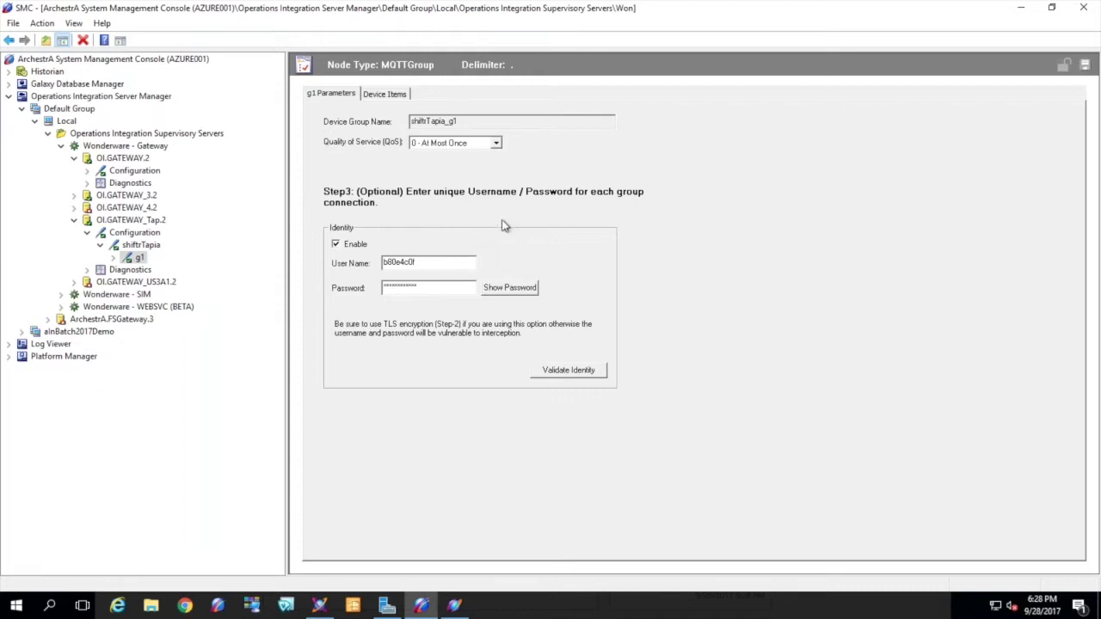
{"action": "left_click", "coordinate": [1021, 8]}
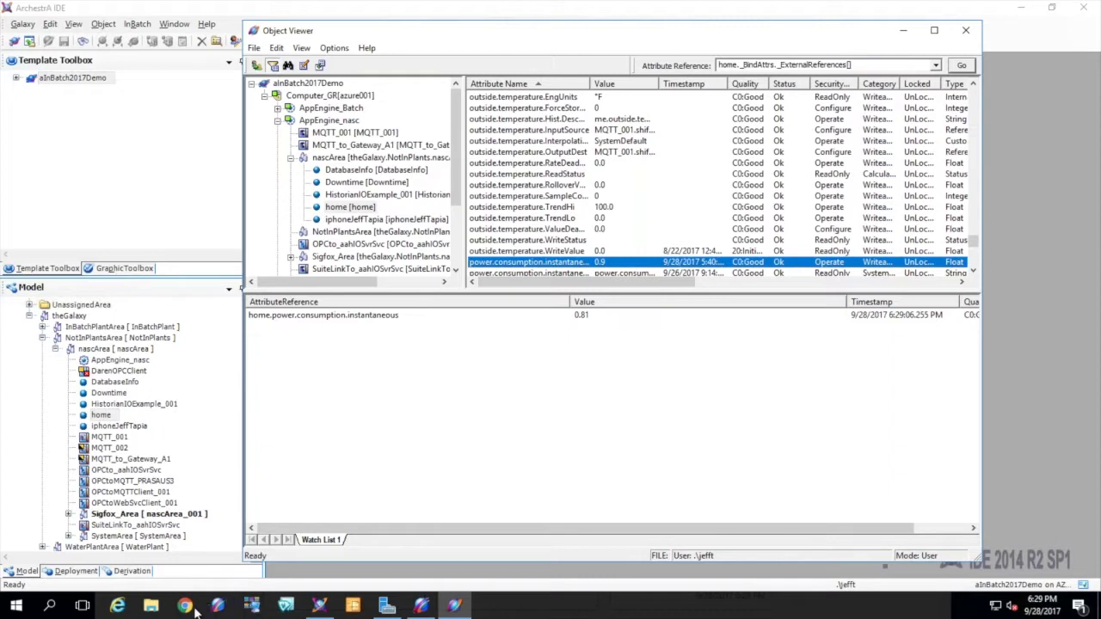
Take the remote desktop out of full screen and minimize it to uncover MQTT.fx
{"action": "left_click", "coordinate": [580, 13]}
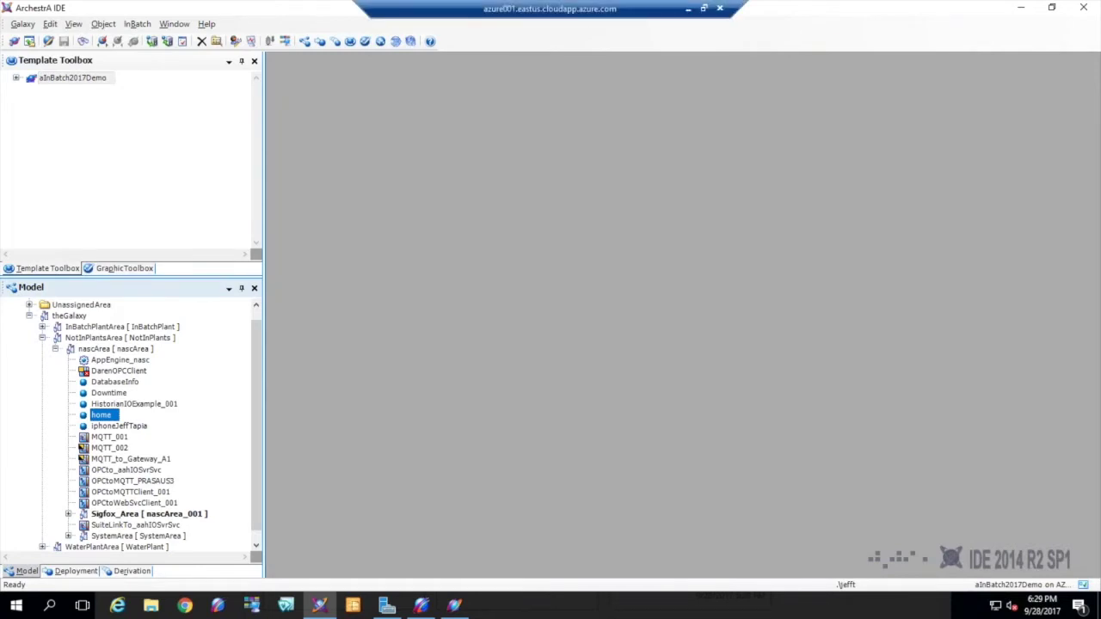
{"action": "double_click", "coordinate": [582, 10]}
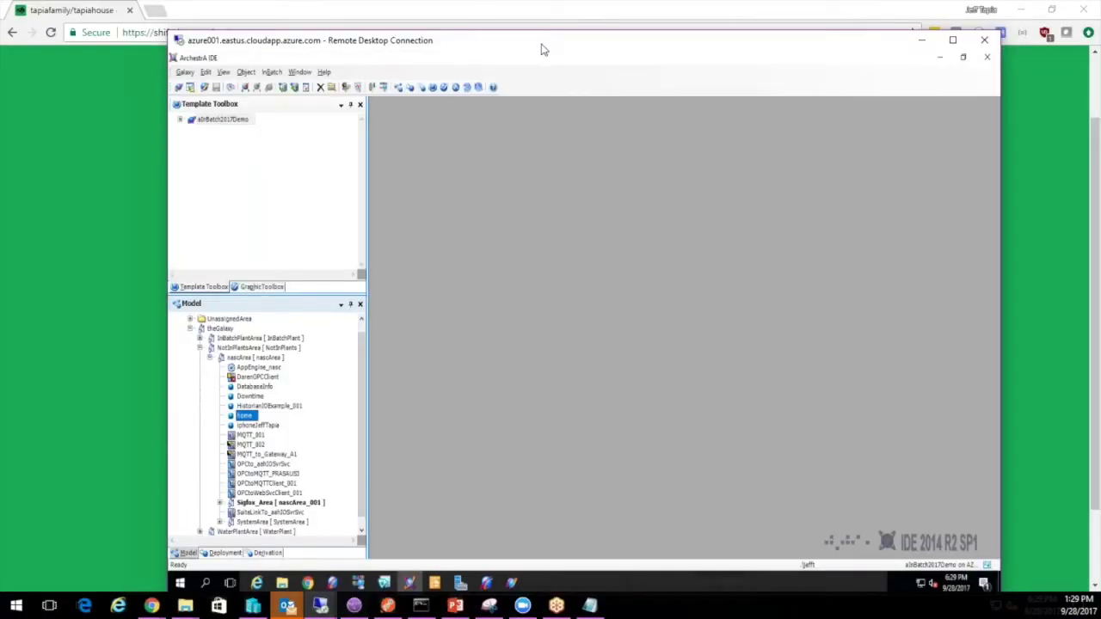
{"action": "left_click_drag", "start_coordinate": [568, 46], "coordinate": [1093, 10]}
{"action": "key", "text": "super+Down"}
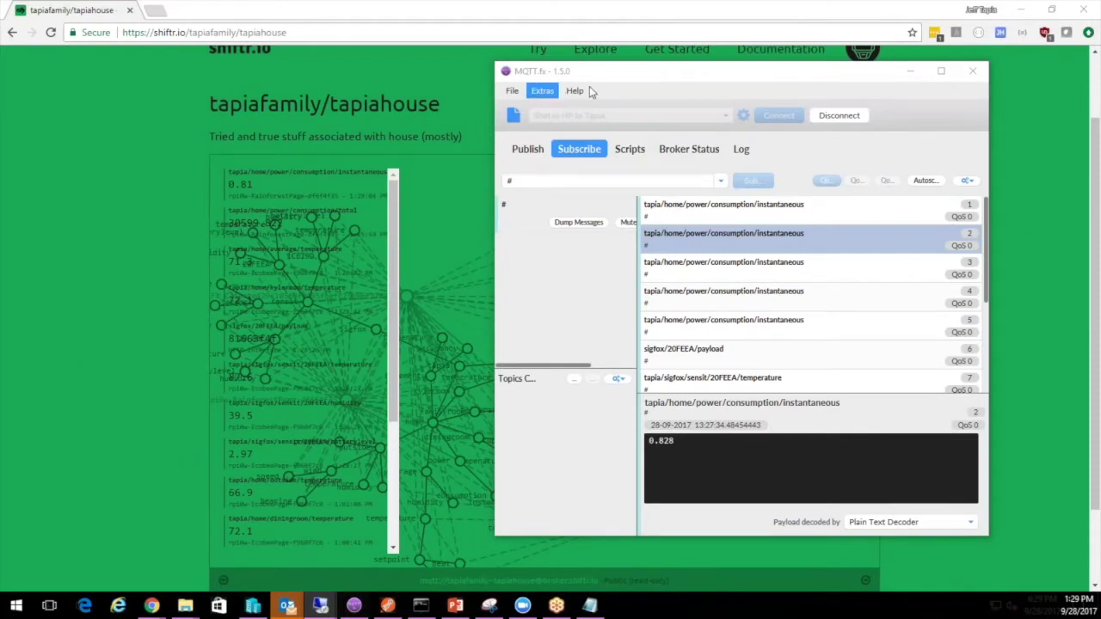
Move the MQTT.fx window to the far left so the shiftr.io house namespace graph shows
{"action": "mouse_move", "coordinate": [593, 75]}
{"action": "left_mouse_down"}
{"action": "mouse_move", "coordinate": [499, 68]}
{"action": "mouse_move", "coordinate": [612, 81]}
{"action": "left_mouse_up"}
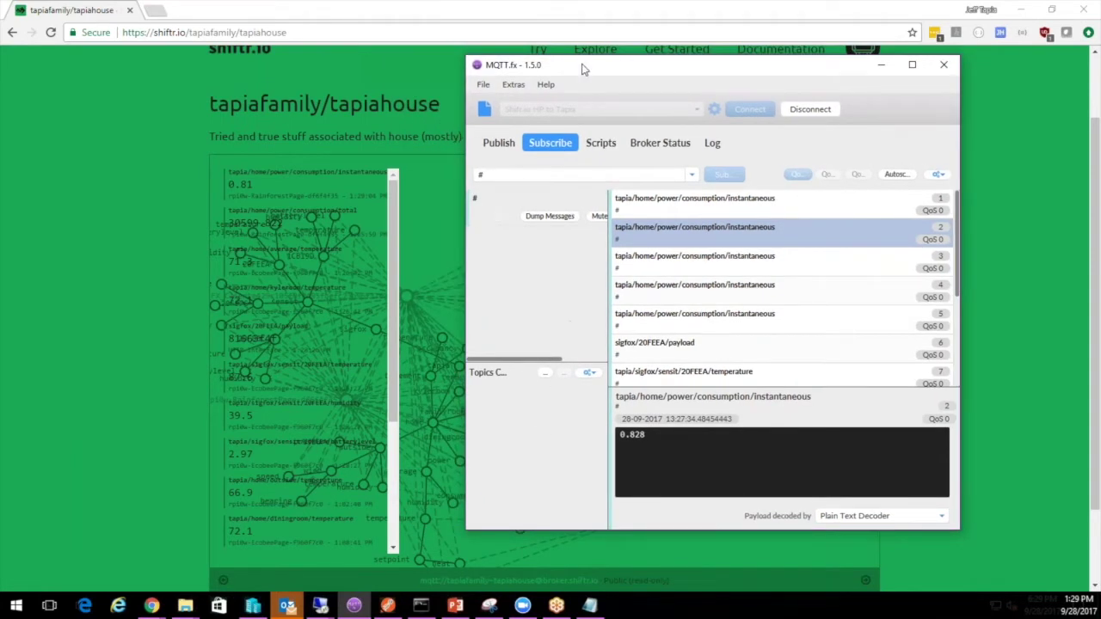
{"action": "left_click_drag", "start_coordinate": [548, 74], "coordinate": [91, 95]}
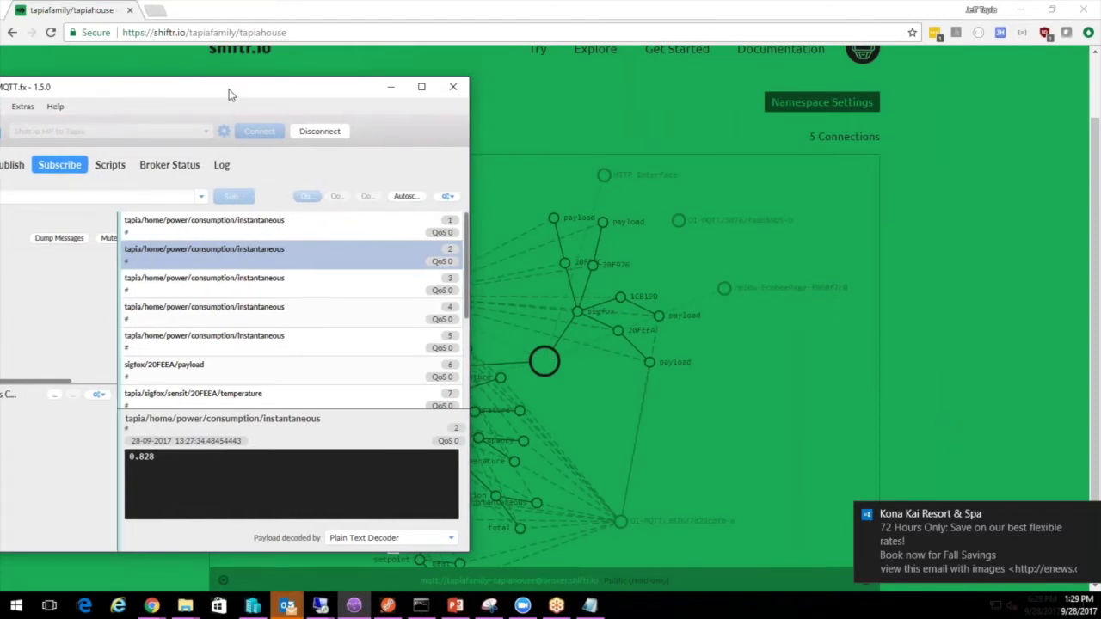
{"action": "left_click_drag", "start_coordinate": [228, 91], "coordinate": [0, 82]}
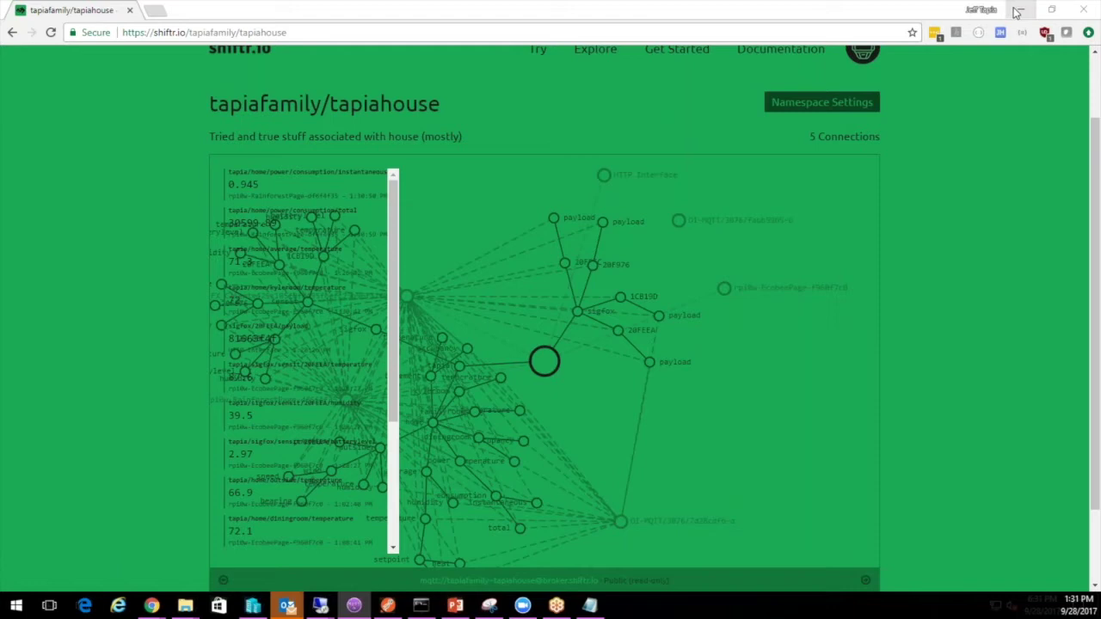
Restore Chrome, move it down and minimize it to reveal the SOAPCalc multiply result 15.0
{"action": "left_click", "coordinate": [1052, 10]}
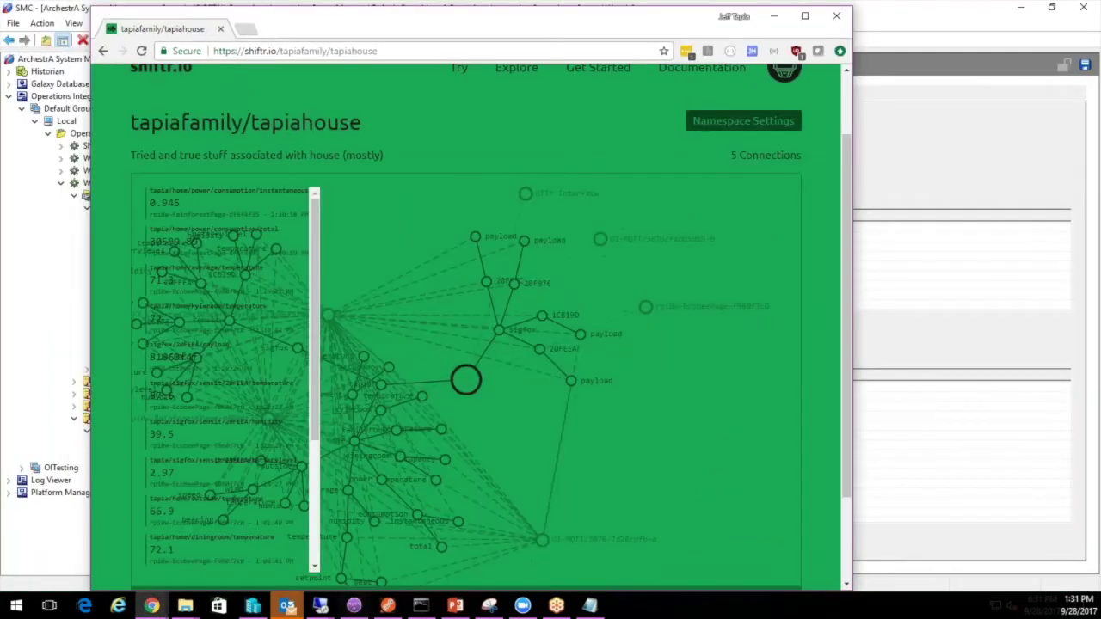
{"action": "left_click_drag", "start_coordinate": [569, 19], "coordinate": [564, 95]}
{"action": "left_click", "coordinate": [773, 89]}
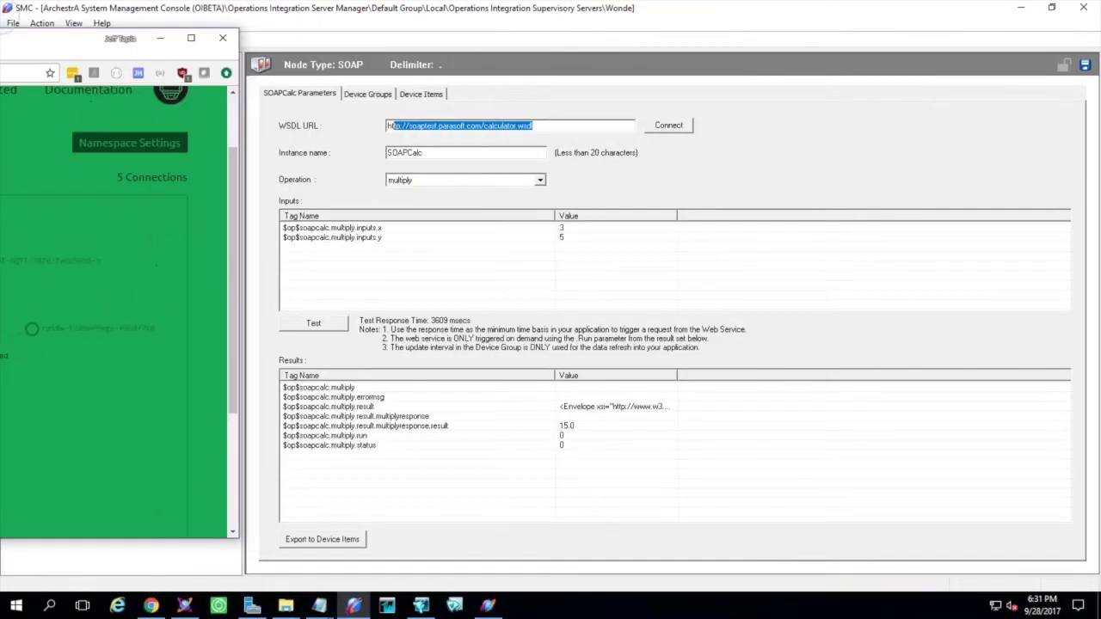
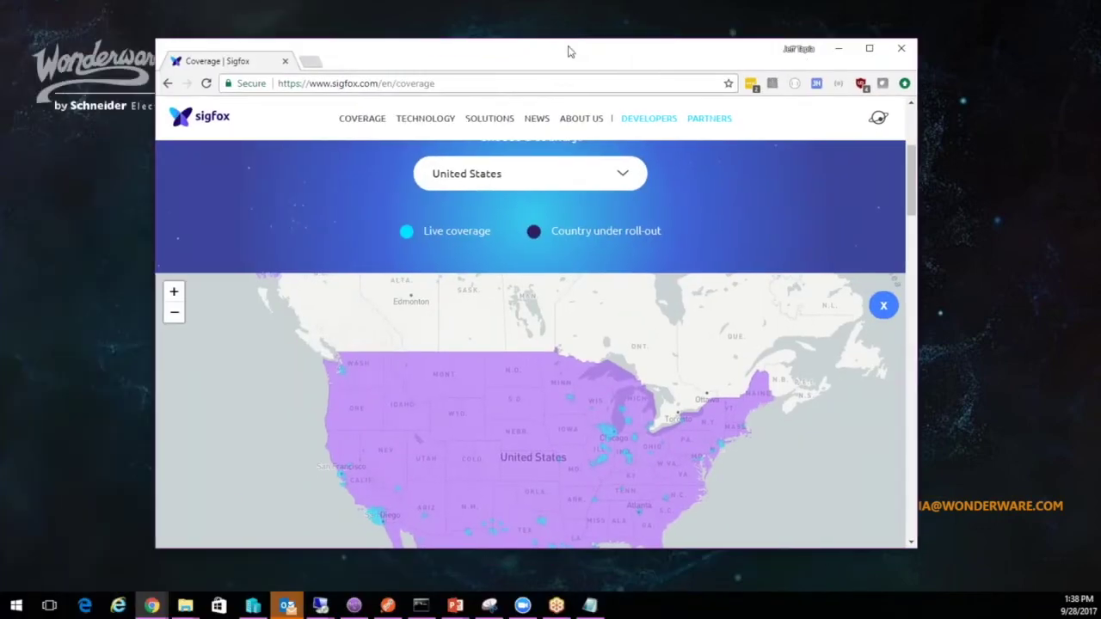
Maximize Chrome and zoom the coverage map two levels onto the Great Lakes and Ontario
{"action": "double_click", "coordinate": [561, 50]}
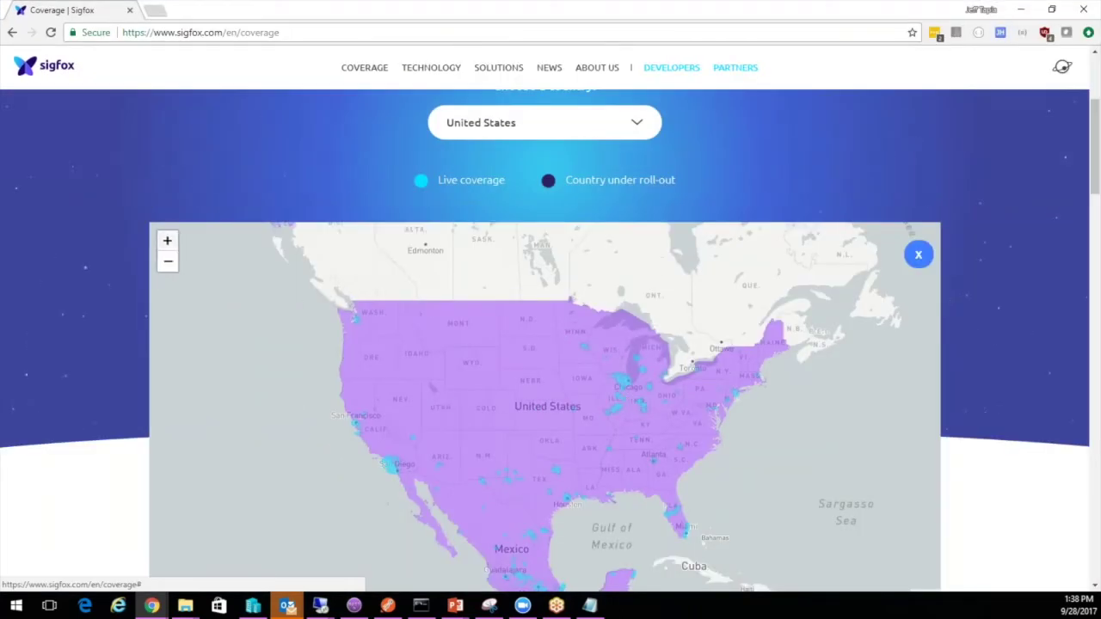
{"action": "left_click", "coordinate": [167, 240]}
{"action": "left_click", "coordinate": [167, 233]}
{"action": "left_click_drag", "start_coordinate": [720, 319], "coordinate": [386, 432]}
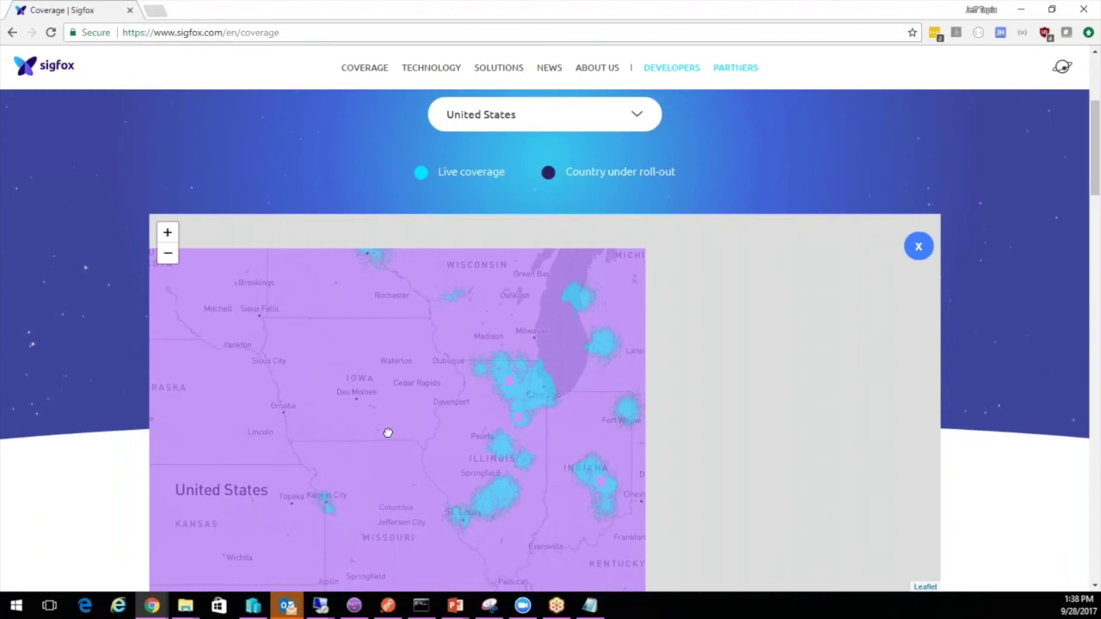
{"action": "left_click_drag", "start_coordinate": [734, 367], "coordinate": [574, 403]}
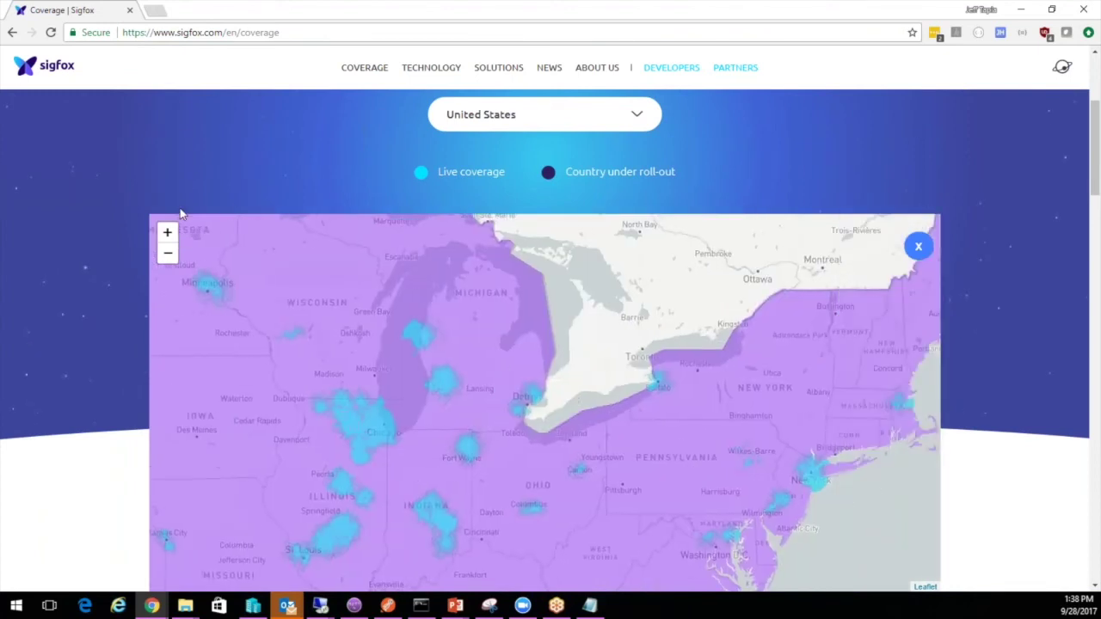
Zoom closer to frame southern Ontario and Lake Erie, then zoom back out one level
{"action": "left_click", "coordinate": [167, 232]}
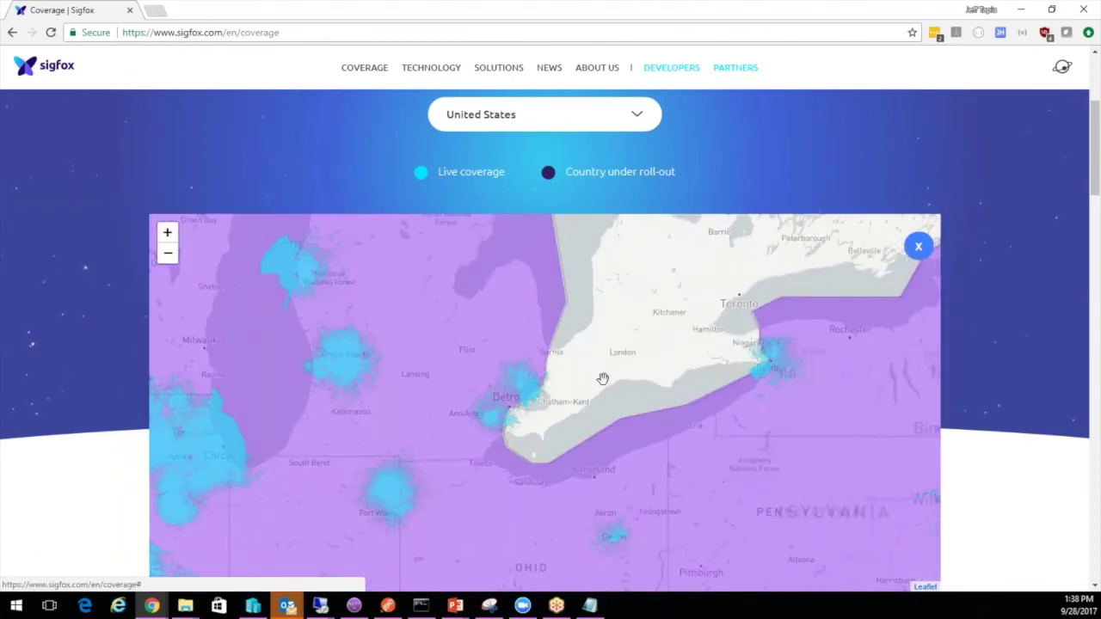
{"action": "left_click_drag", "start_coordinate": [602, 381], "coordinate": [531, 432]}
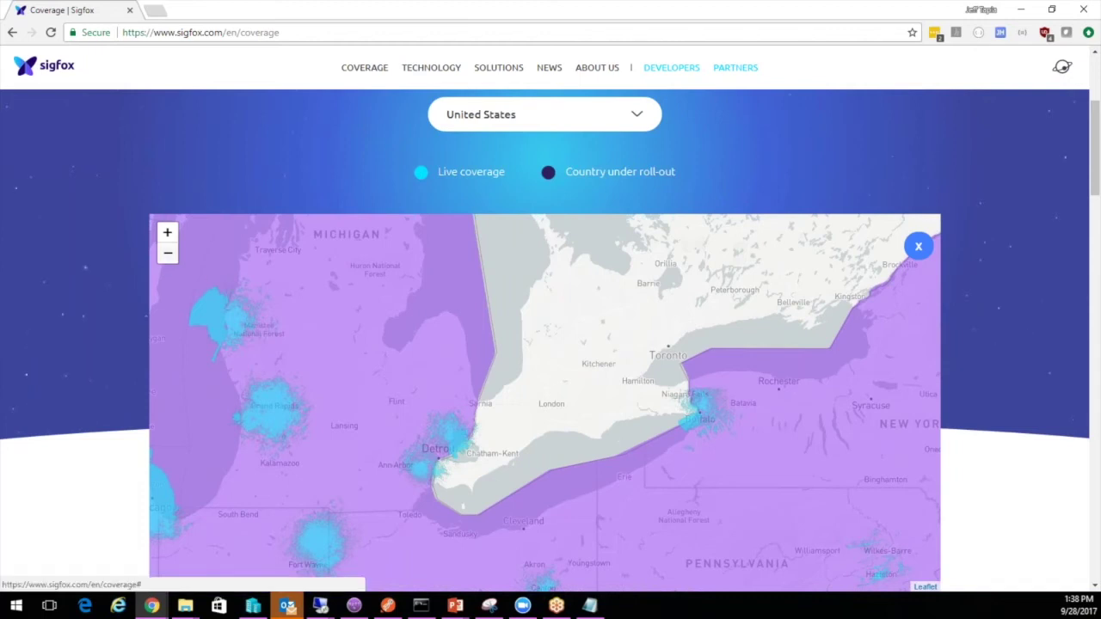
{"action": "left_click", "coordinate": [167, 252]}
Zoom the map out and pan south to show the central and eastern US to the Gulf Coast
{"action": "left_click", "coordinate": [168, 252]}
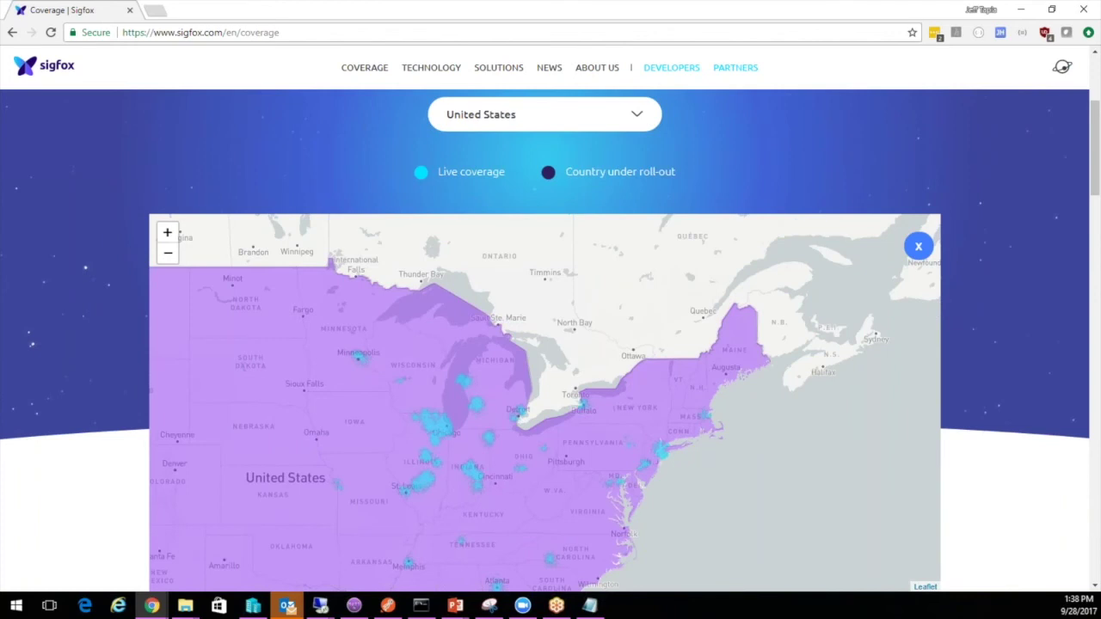
{"action": "left_click_drag", "start_coordinate": [323, 414], "coordinate": [401, 303]}
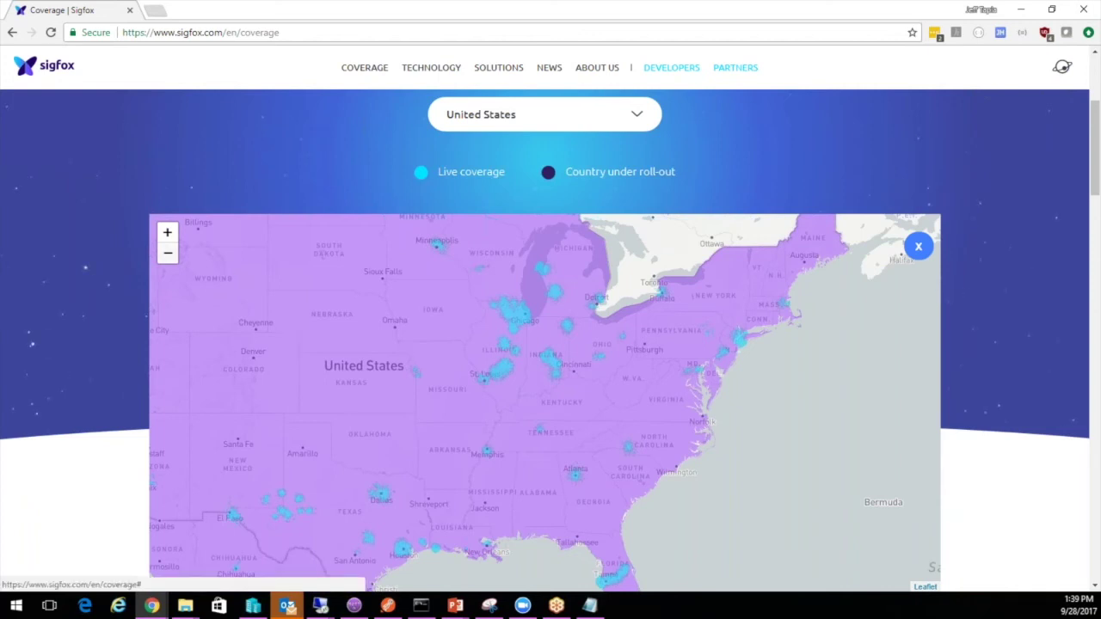
{"action": "left_click", "coordinate": [168, 253]}
Recenter on the US, zoom one level onto the Great Lakes–Canada border, and restore the window
{"action": "left_click_drag", "start_coordinate": [485, 483], "coordinate": [554, 456]}
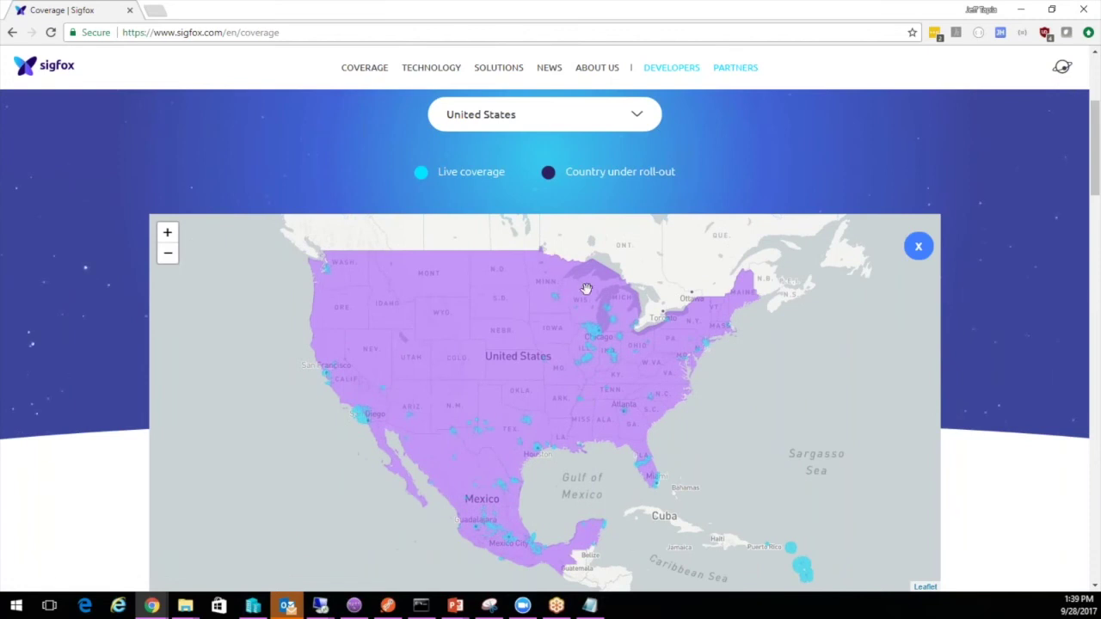
{"action": "left_click", "coordinate": [167, 232]}
{"action": "left_click_drag", "start_coordinate": [609, 345], "coordinate": [485, 553]}
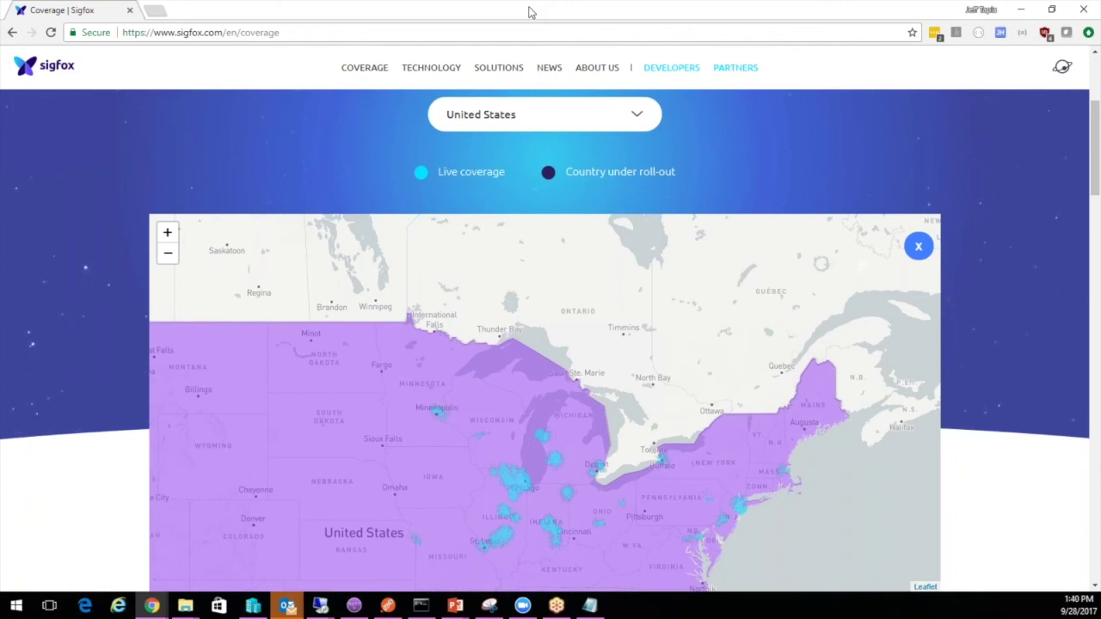
{"action": "double_click", "coordinate": [529, 11]}
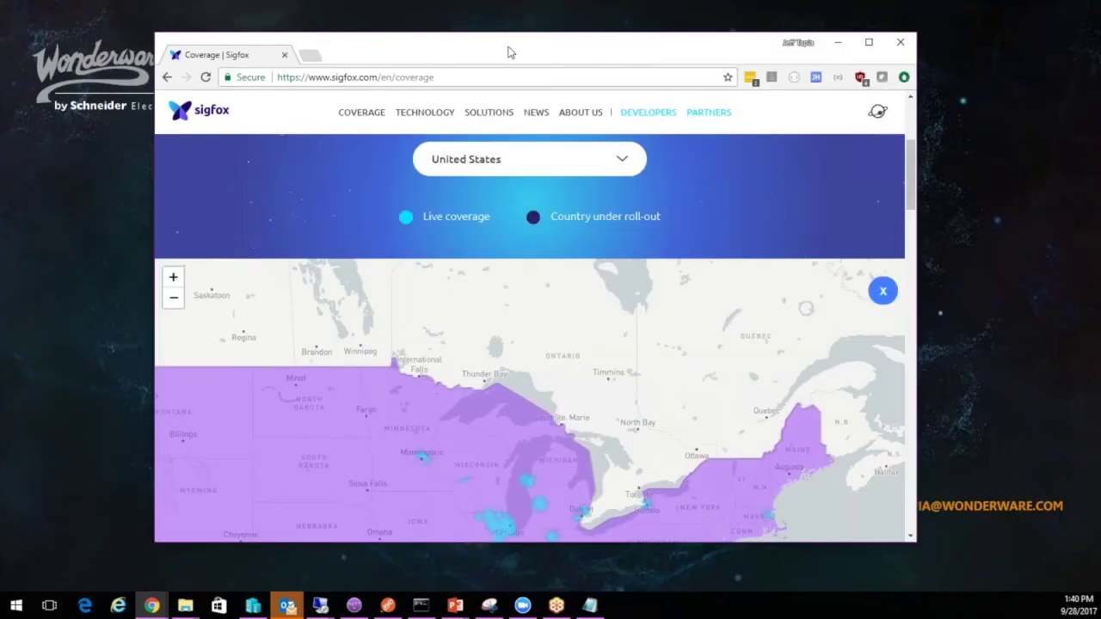